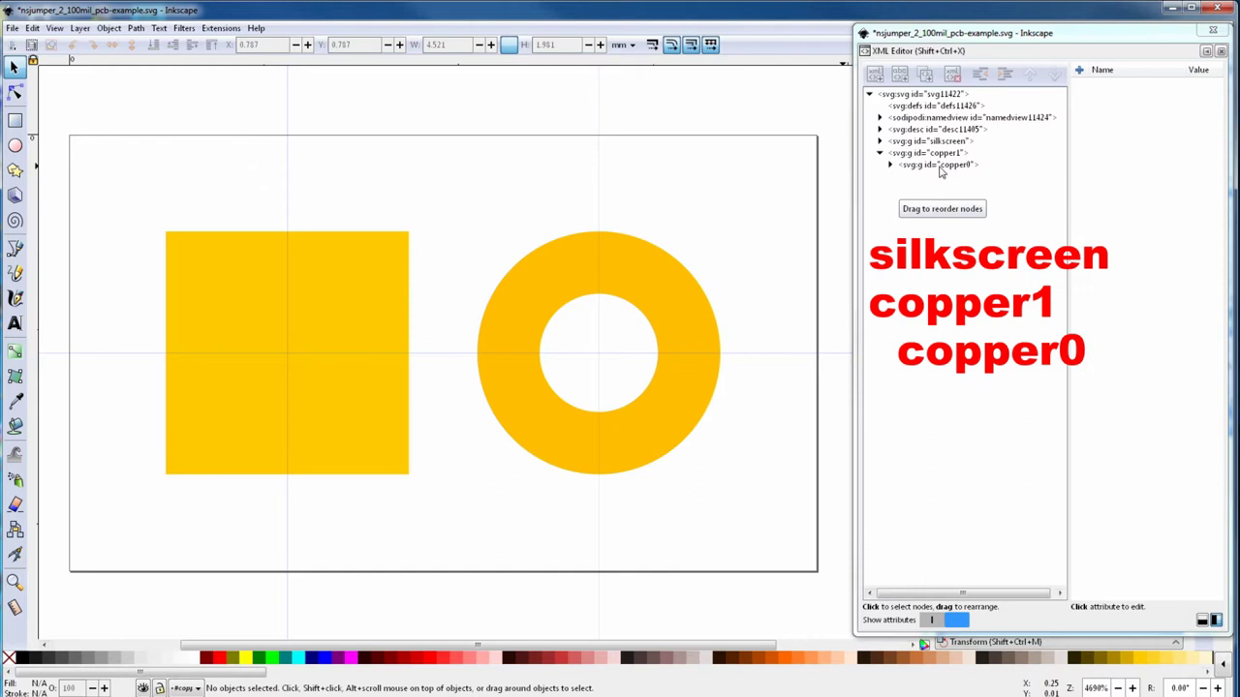
Step: Select and expand the silkscreen group in the XML Editor and give its lines a black stroke
left_click(915, 143)
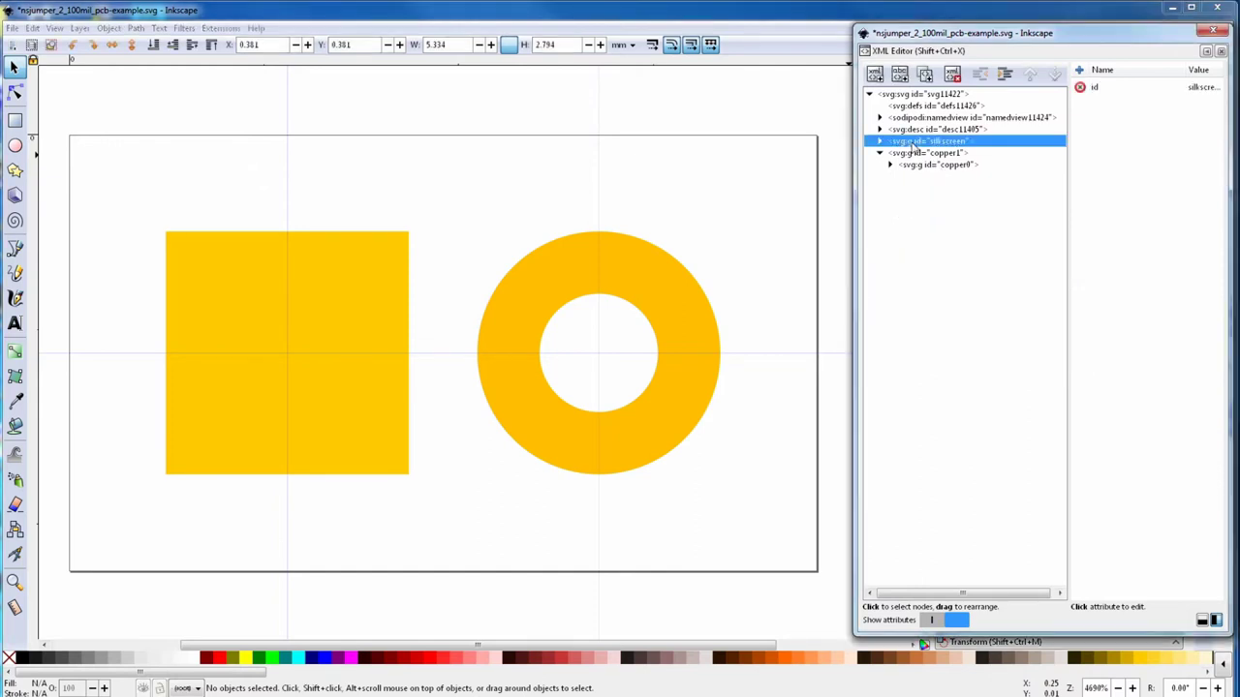
left_click(879, 142)
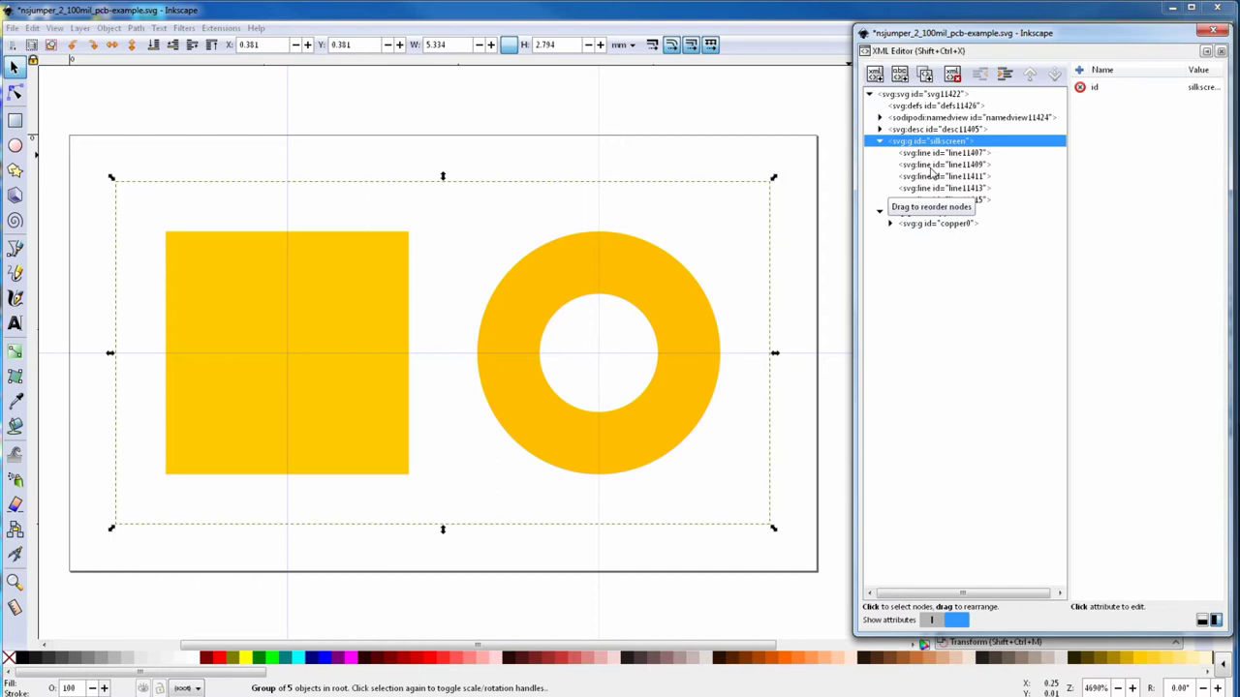
left_click(23, 661, "shift")
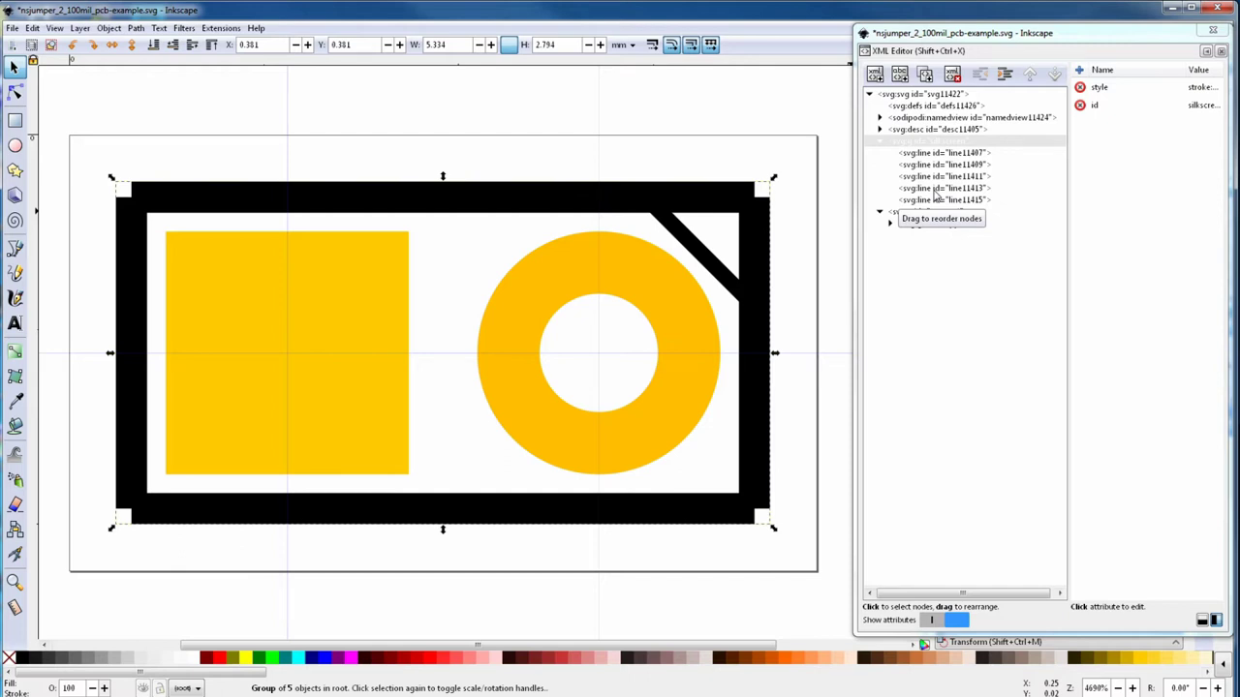
left_click_drag(936, 197, 844, 166)
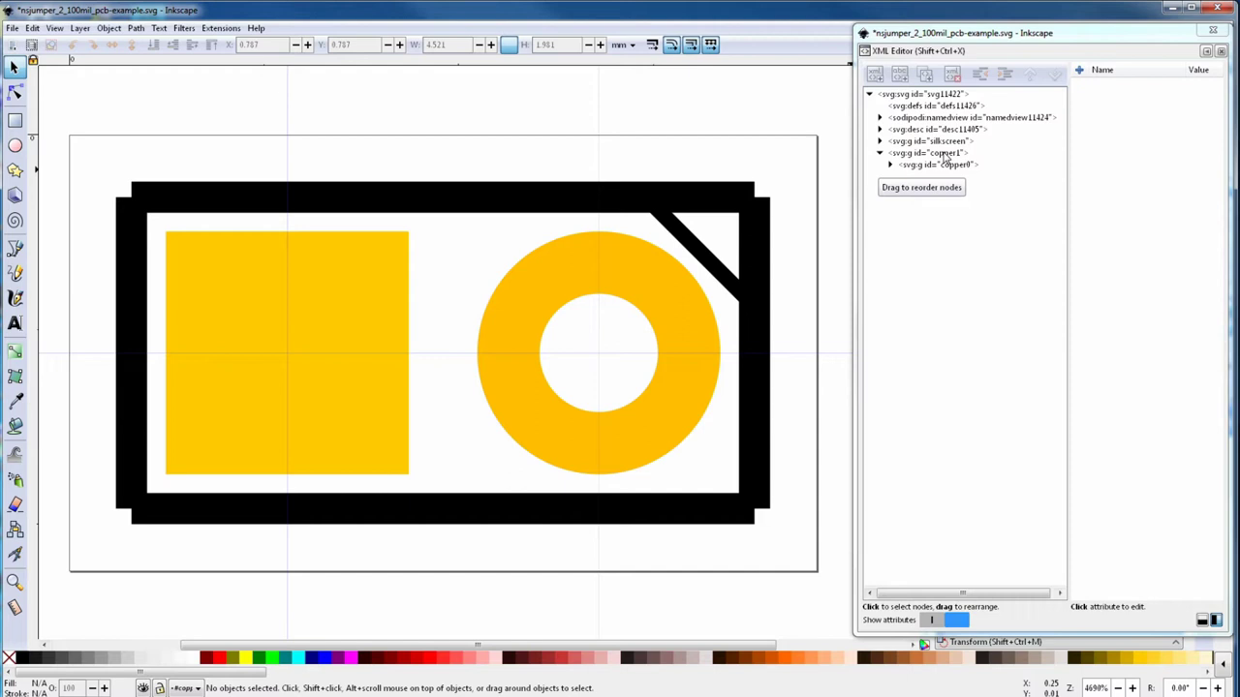
left_click(915, 167)
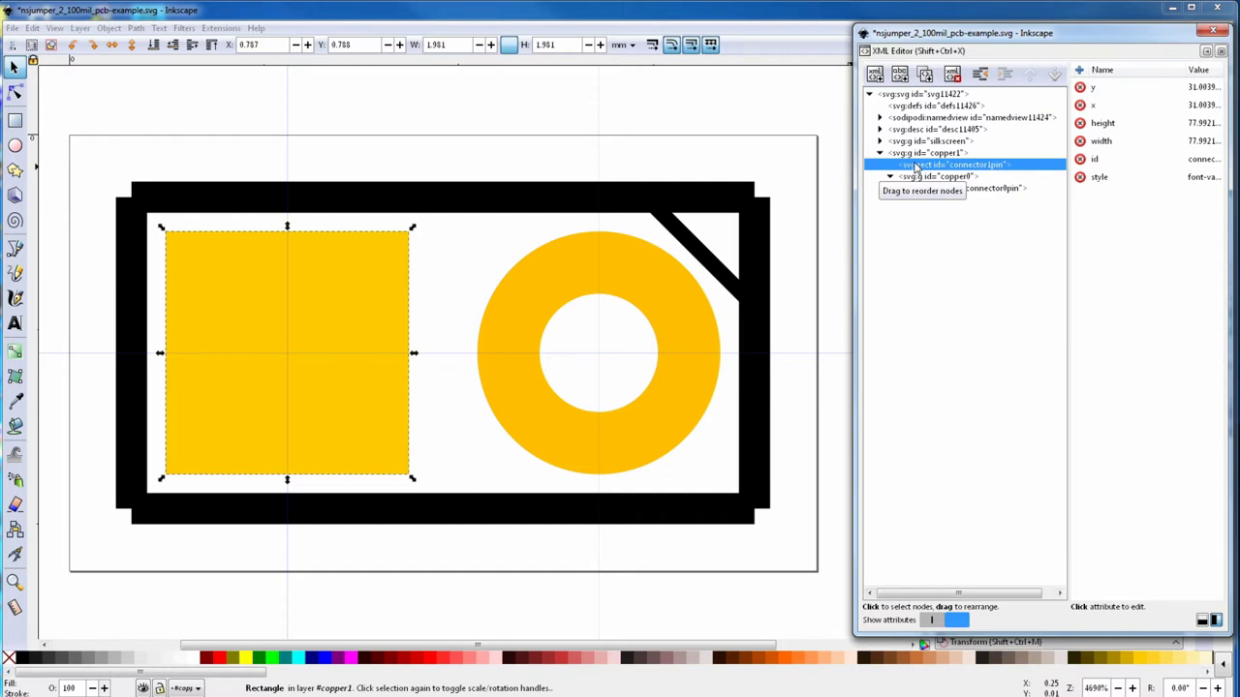
left_click(982, 191)
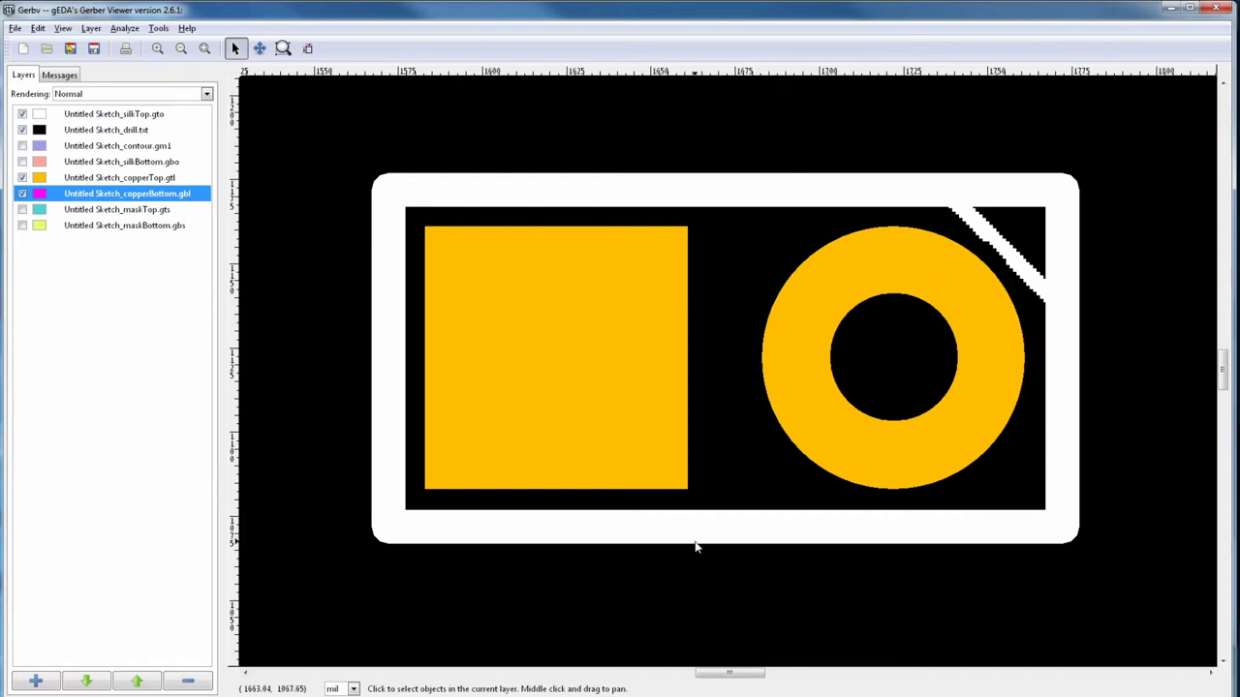
Step: Uncheck the Untitled Sketch_copperTop.gtl layer to reveal the bottom copper
left_click(23, 178)
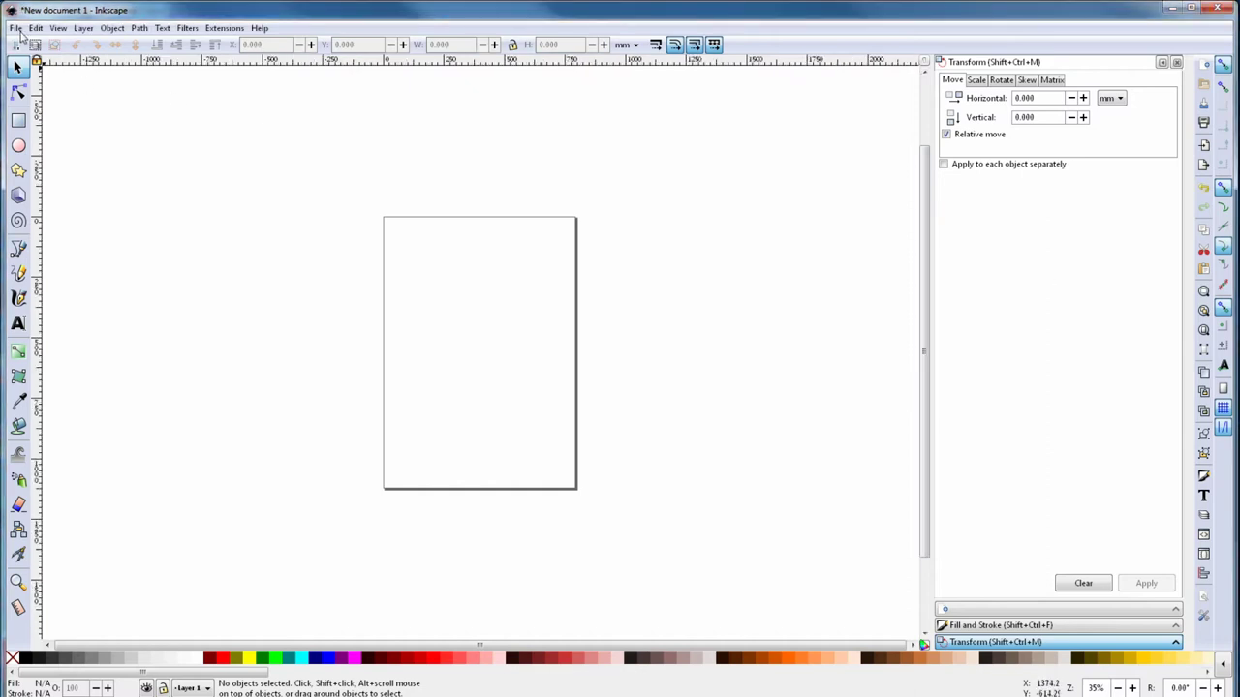
Step: In Document Properties, set display units to mm and turn off the border shadow
left_click(17, 28)
left_click(68, 265)
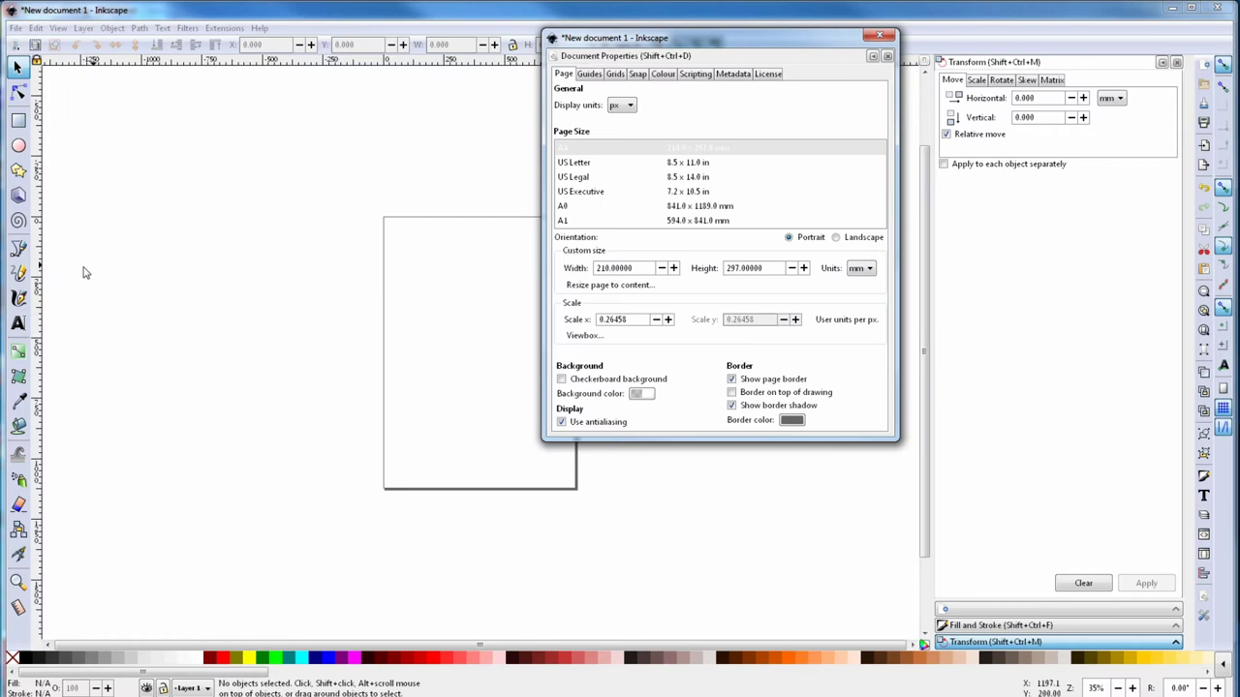
left_click(625, 109)
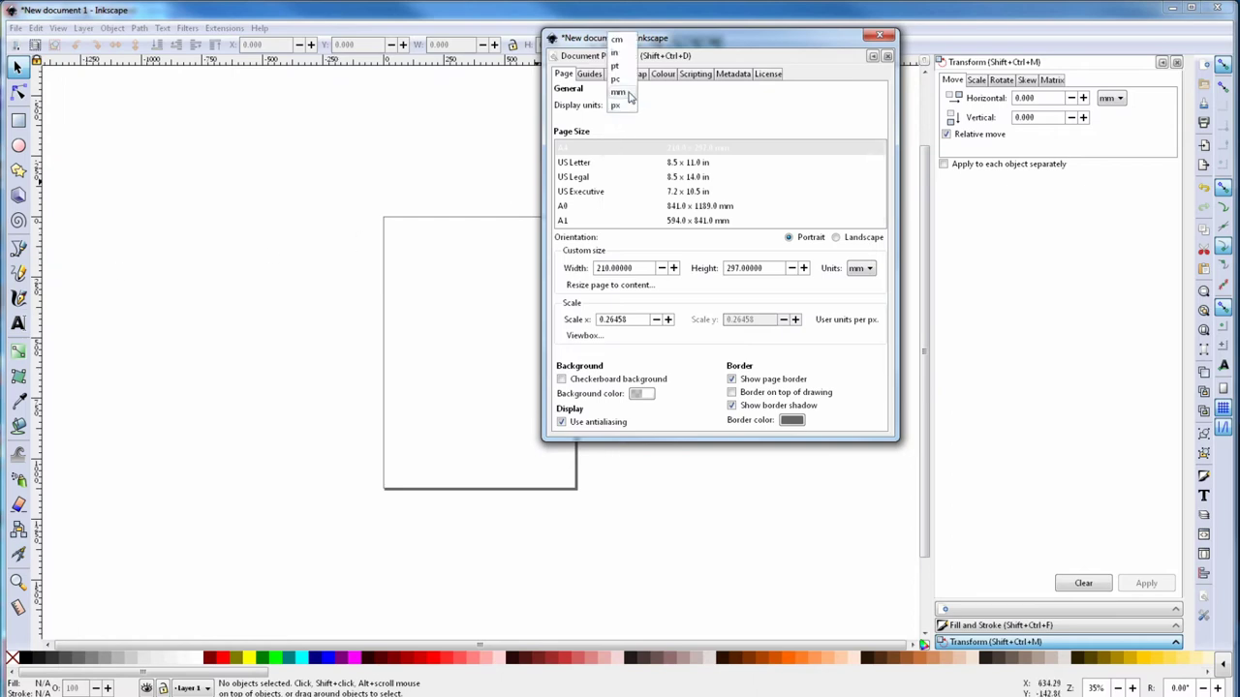
left_click(628, 106)
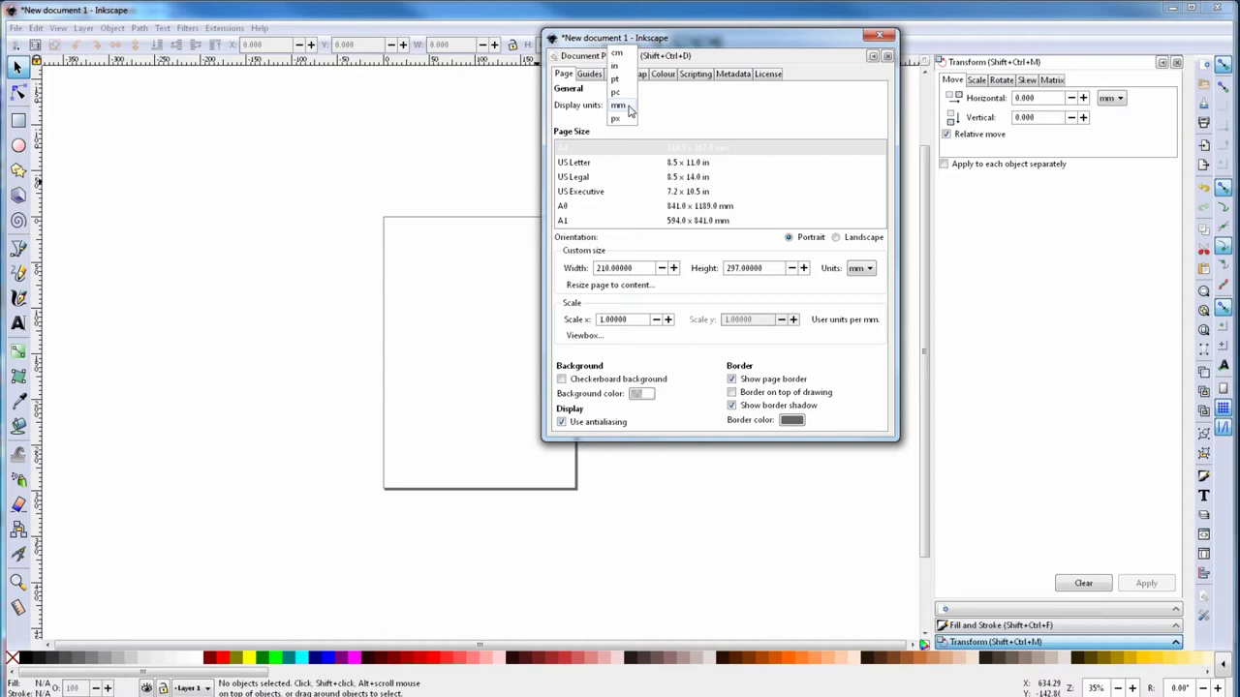
left_click(628, 107)
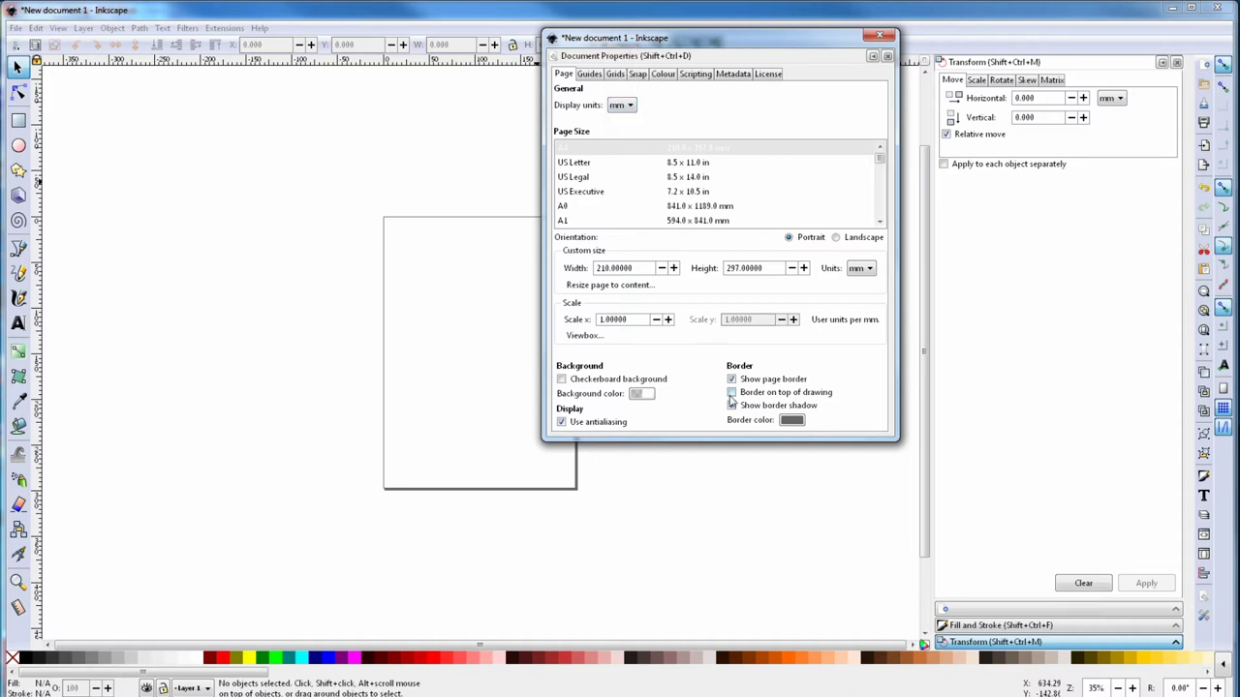
left_click(732, 405)
Step: Add a rectangular grid in mm with 10 mm X and Y spacing
left_click(615, 75)
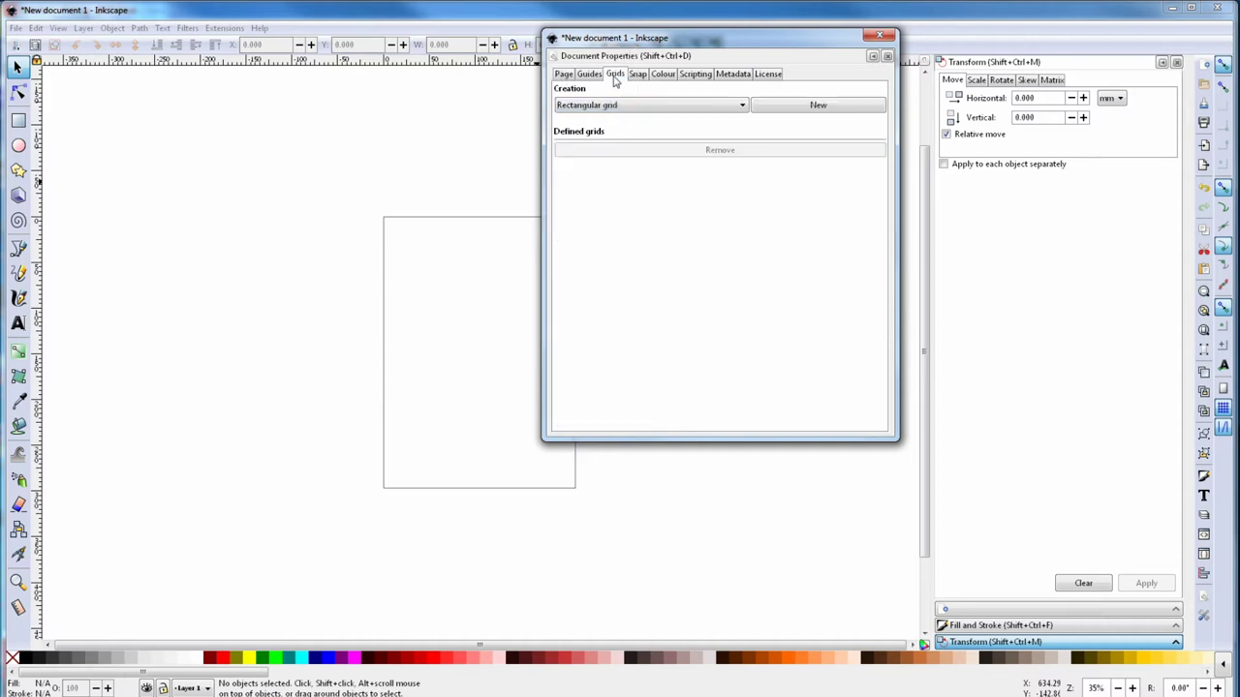
left_click(765, 106)
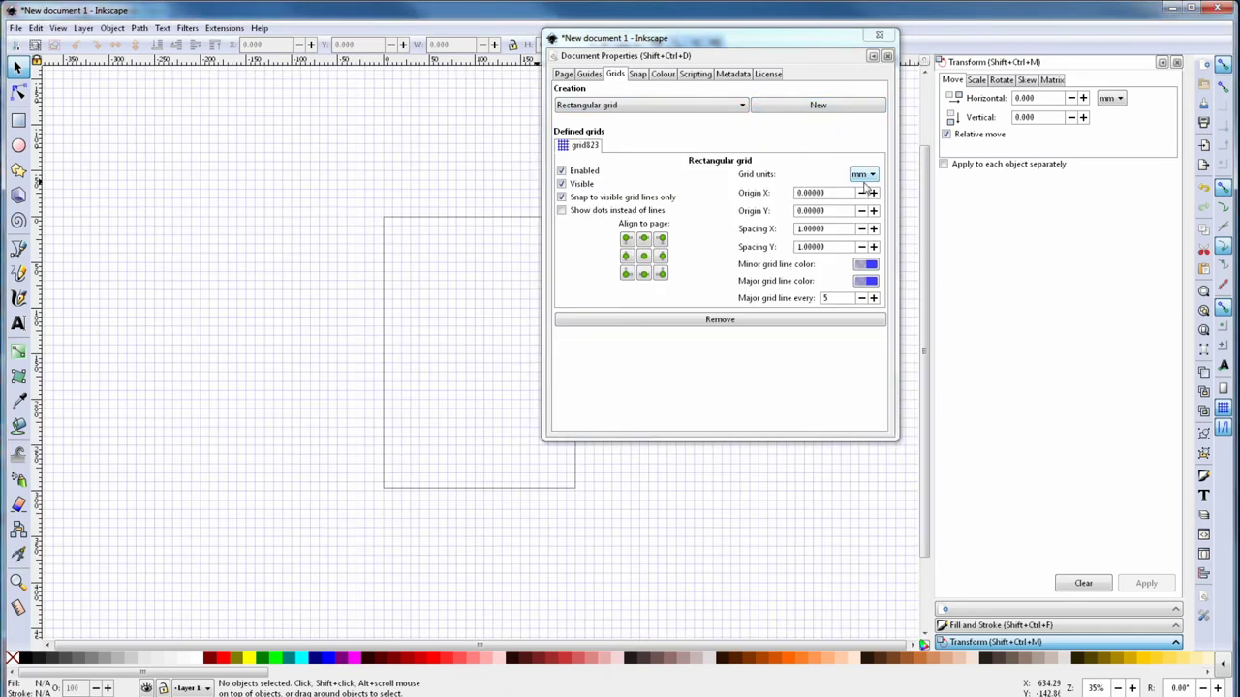
left_click(868, 179)
left_click(860, 174)
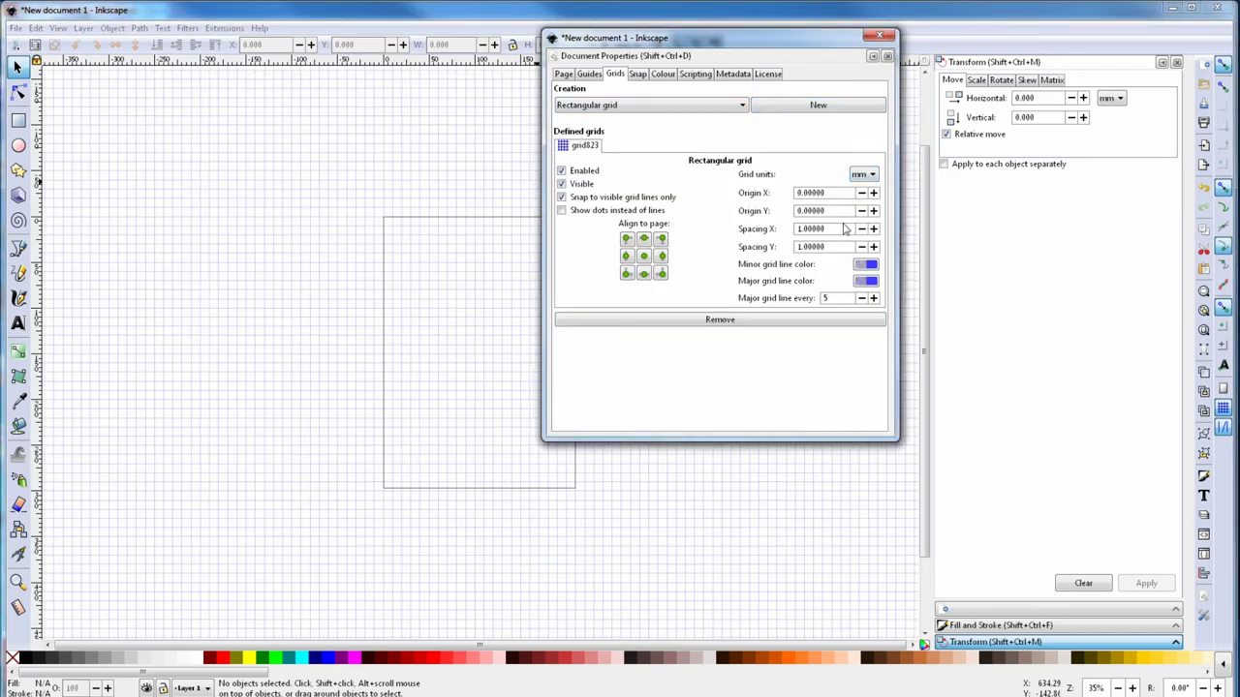
left_click_drag(845, 230, 785, 247)
type("10")
key("Return")
type("10")
key("Return")
left_click(877, 36)
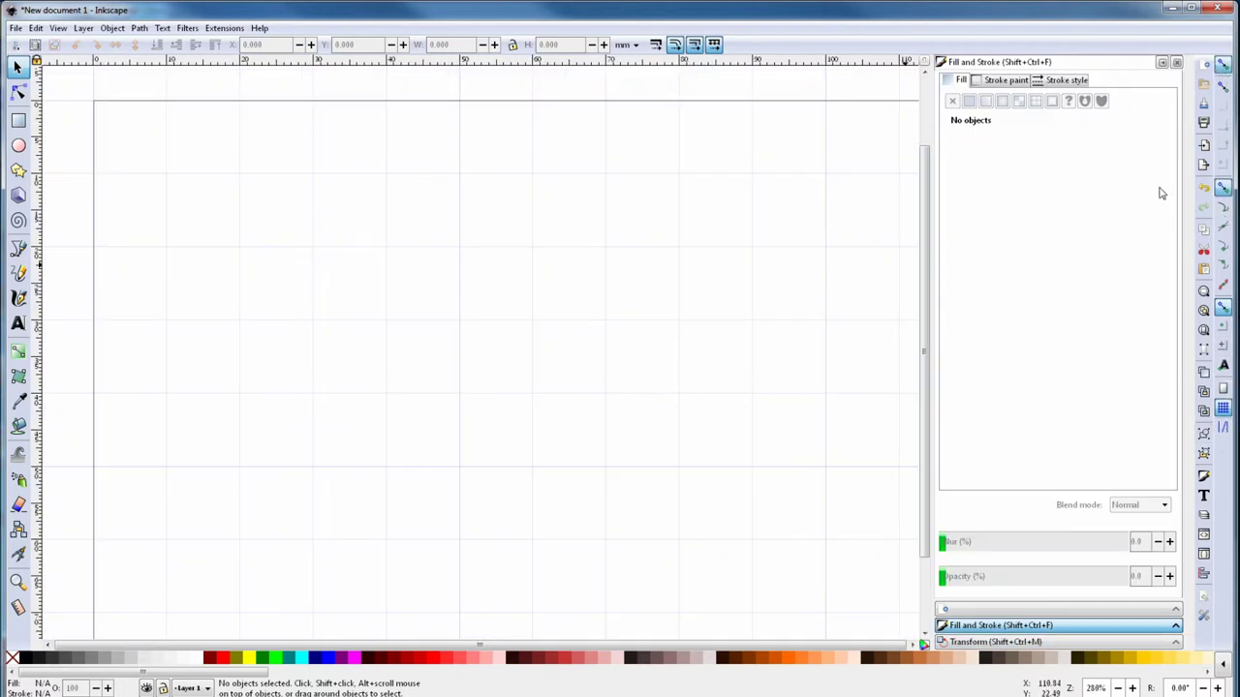
Step: Draw a 100 × 60 mm rectangle from the page corner
left_click(112, 28)
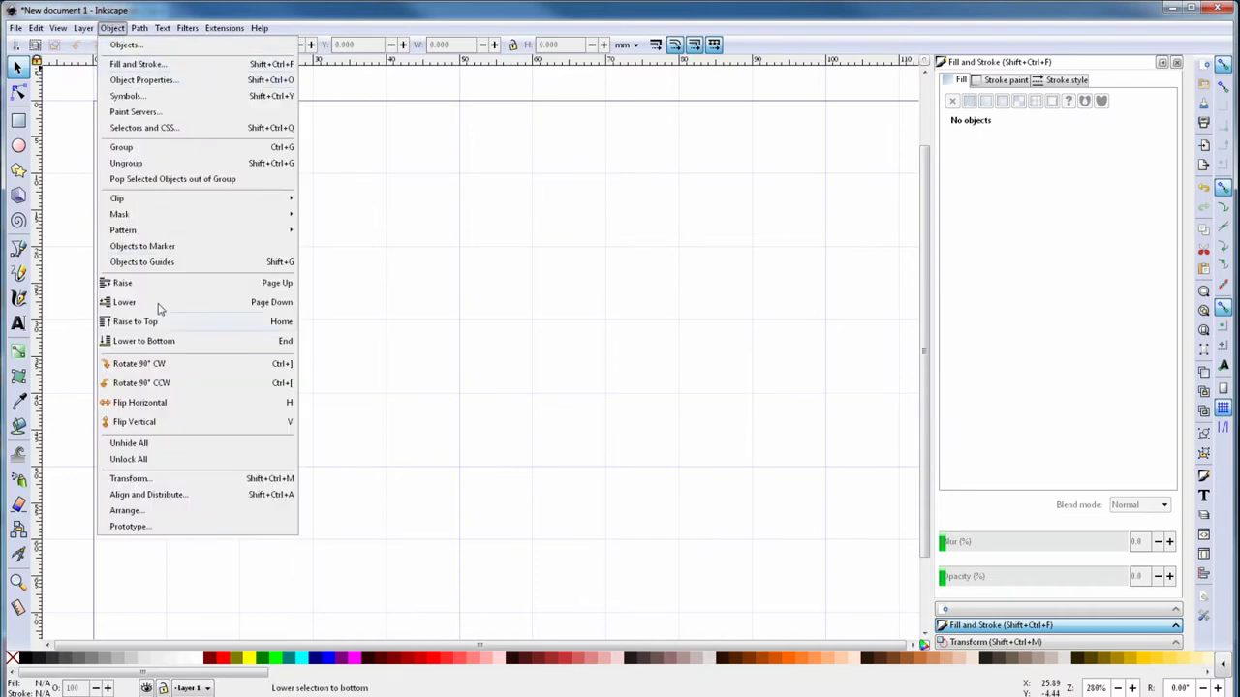
left_click(475, 416)
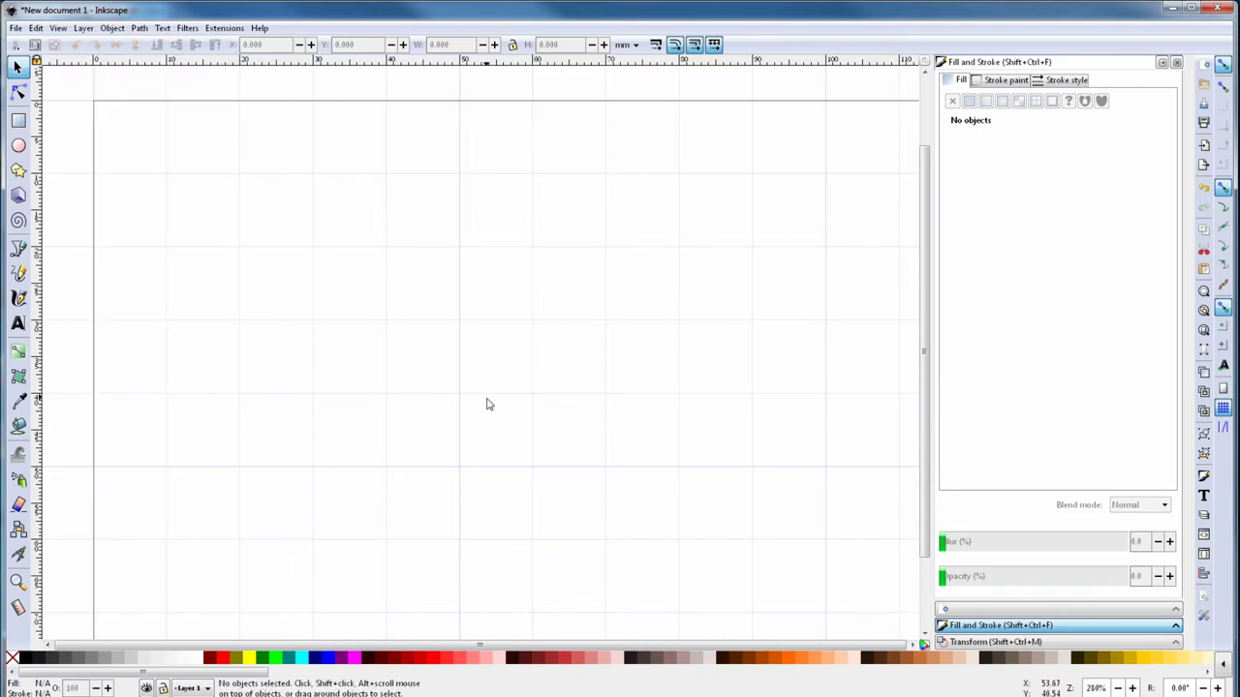
left_click(19, 120)
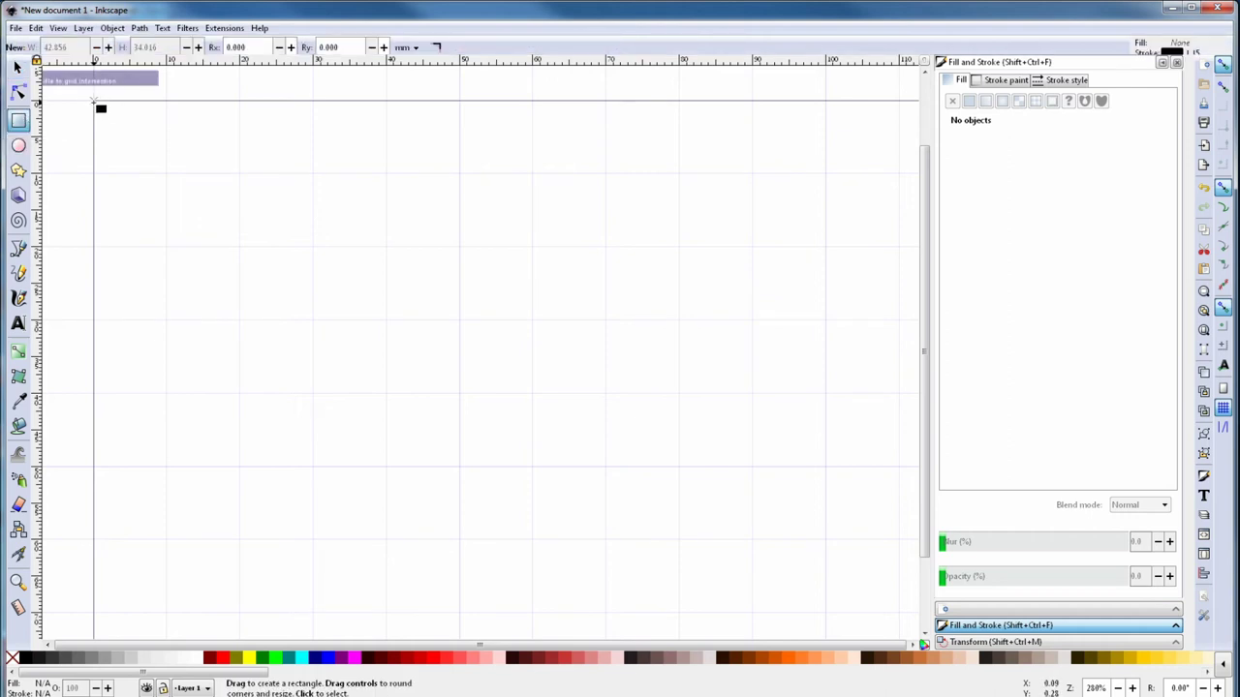
left_click_drag(96, 103, 835, 572)
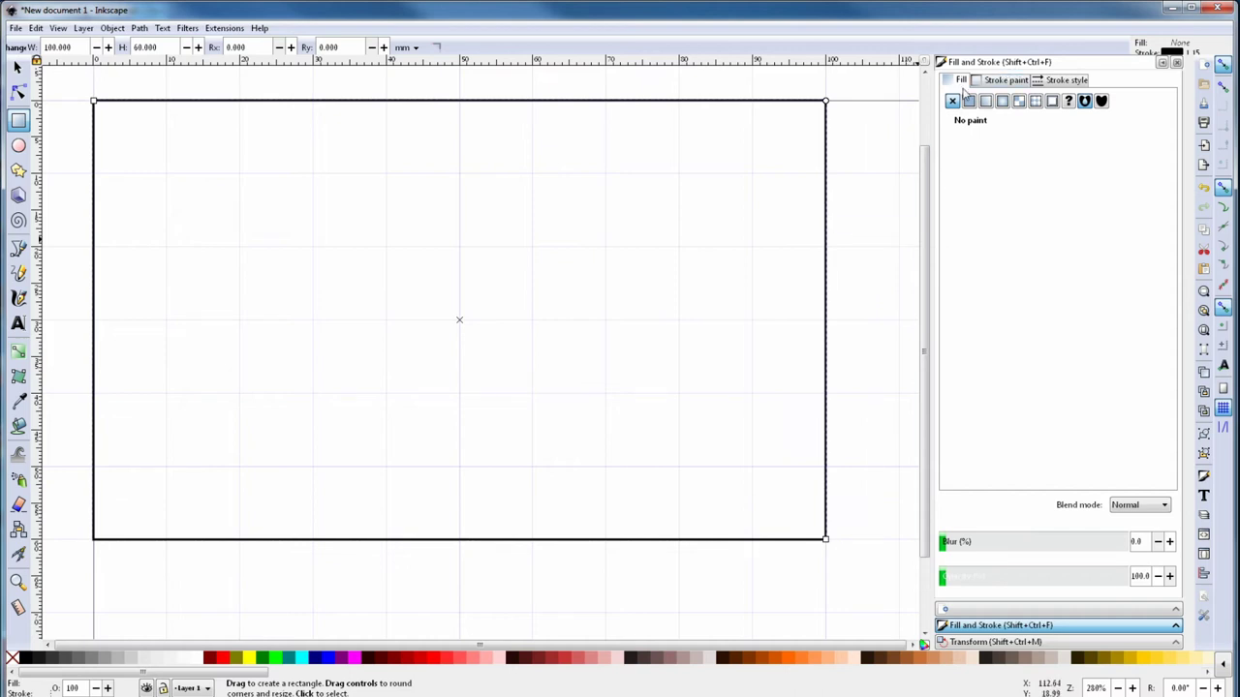
Step: Set the rectangle's stroke to flat paint with the width measured in inches
left_click(994, 83)
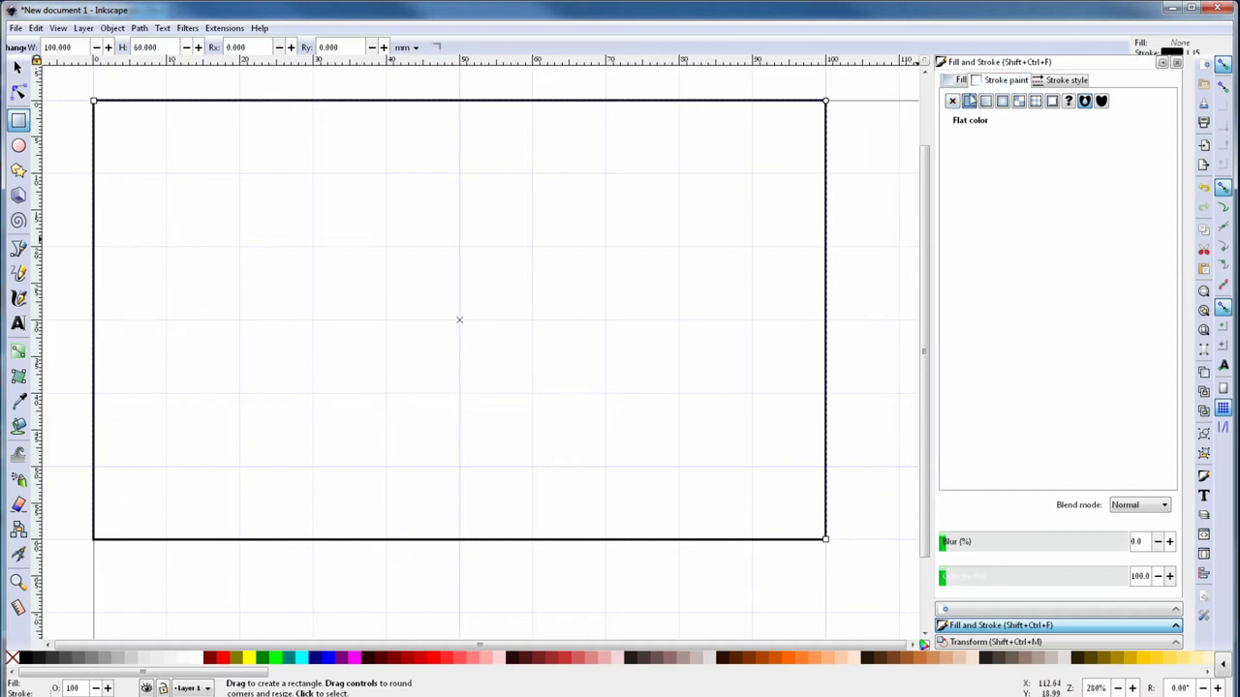
left_click(1054, 83)
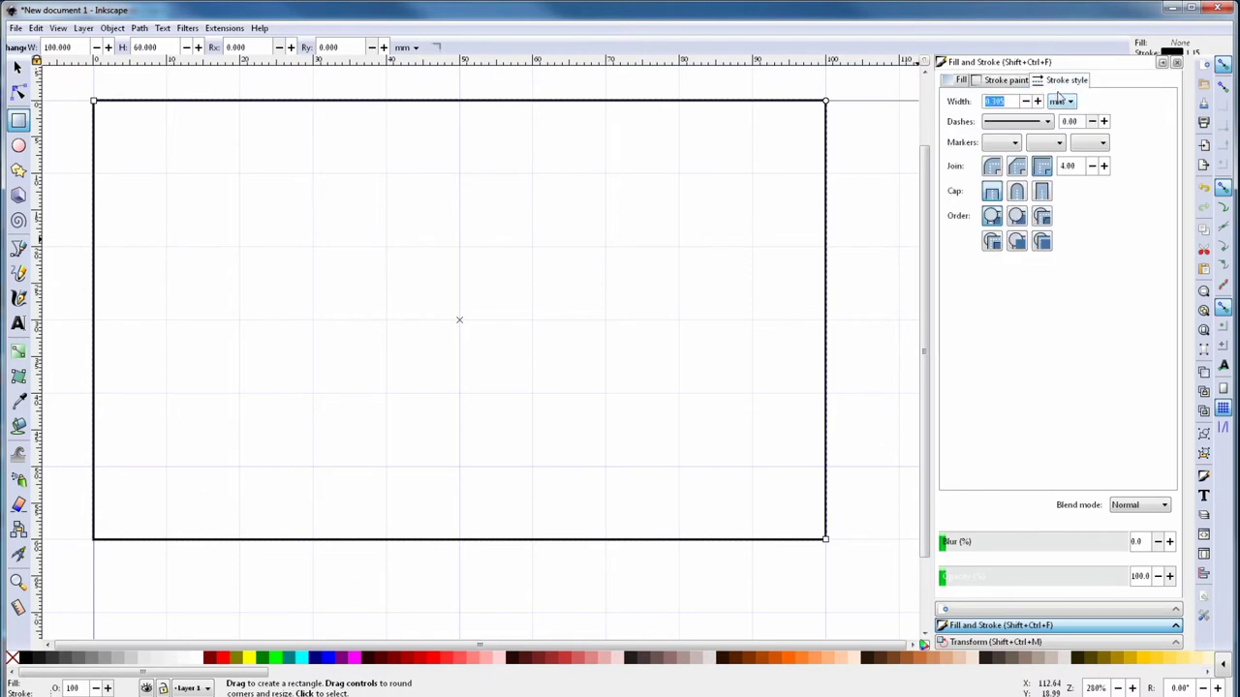
left_click(1068, 102)
left_click(1062, 75)
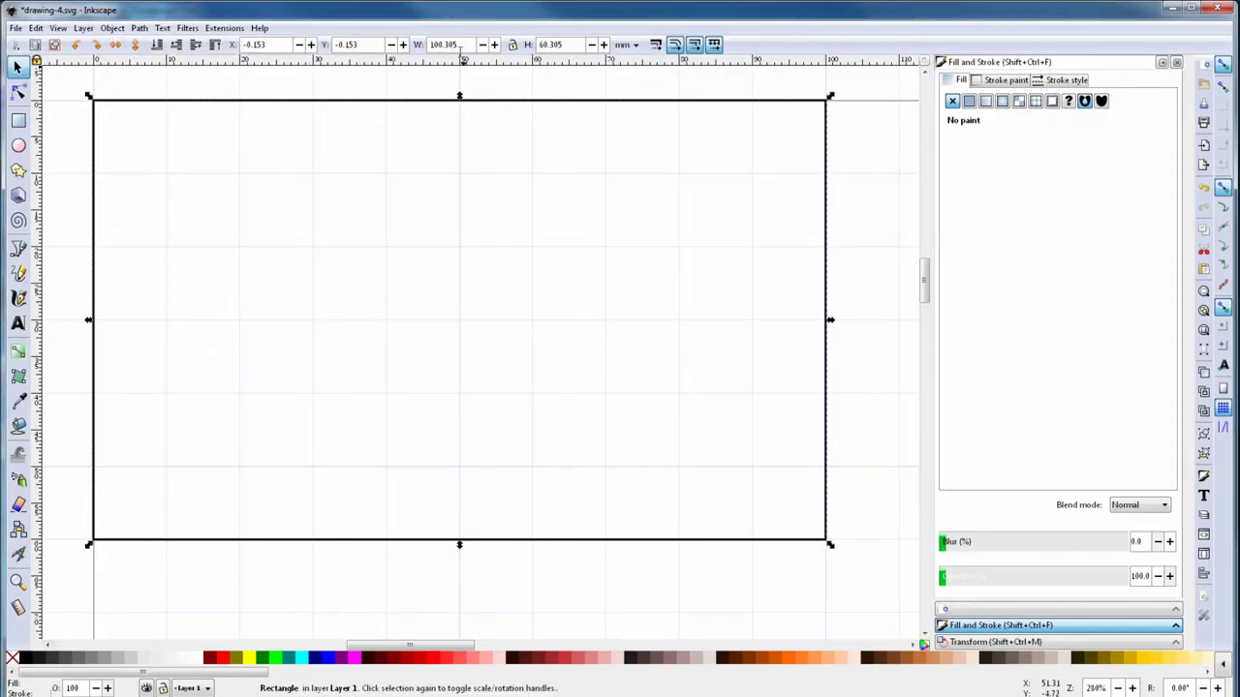
Step: Resize the rectangle to 97 mm wide and 66 mm high
left_click(426, 45)
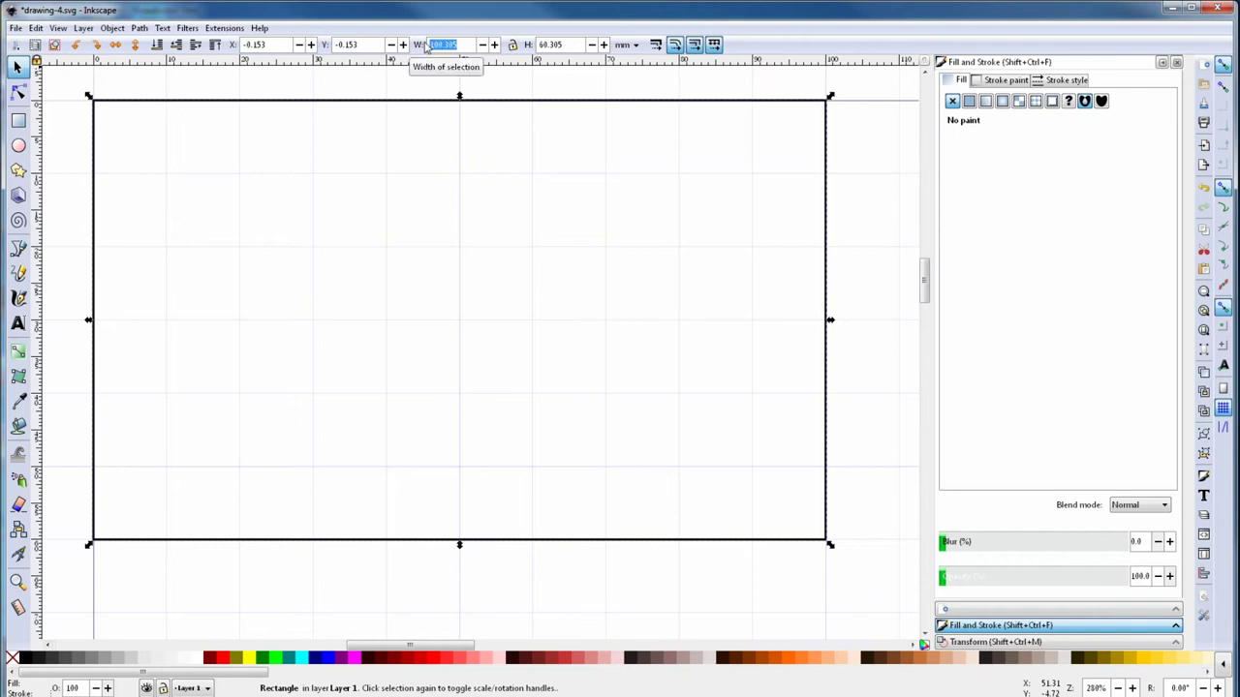
type("97")
key("Tab")
type("66")
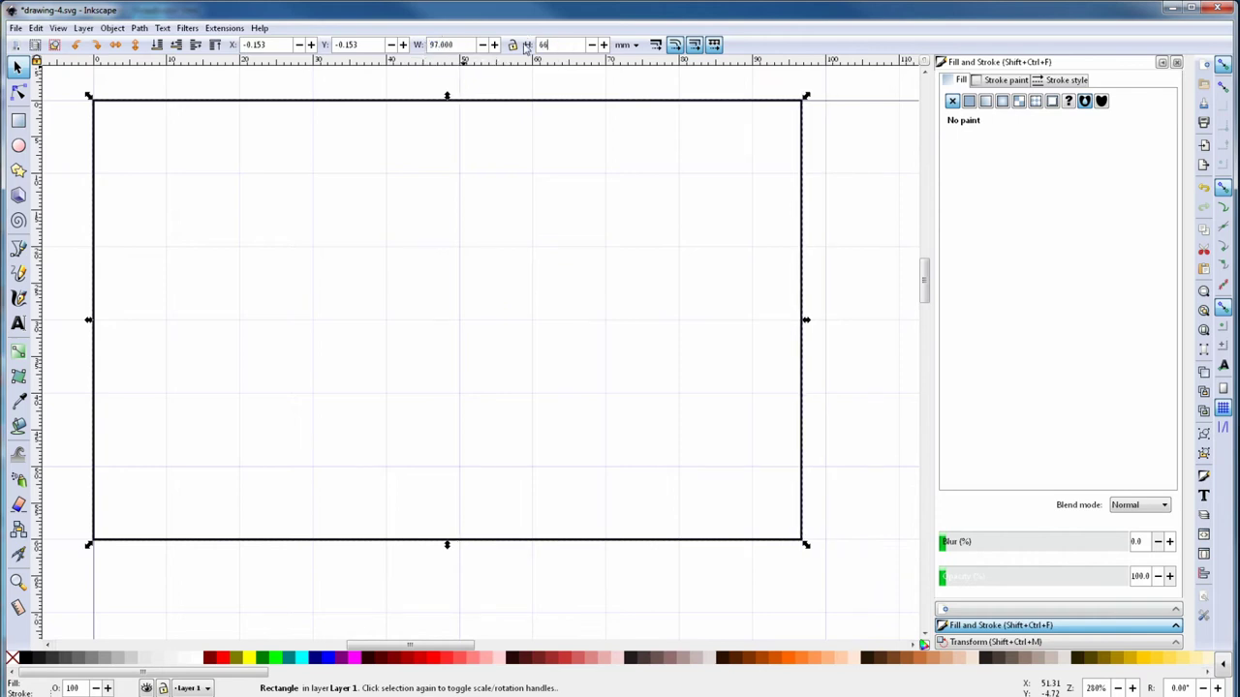
key("Return")
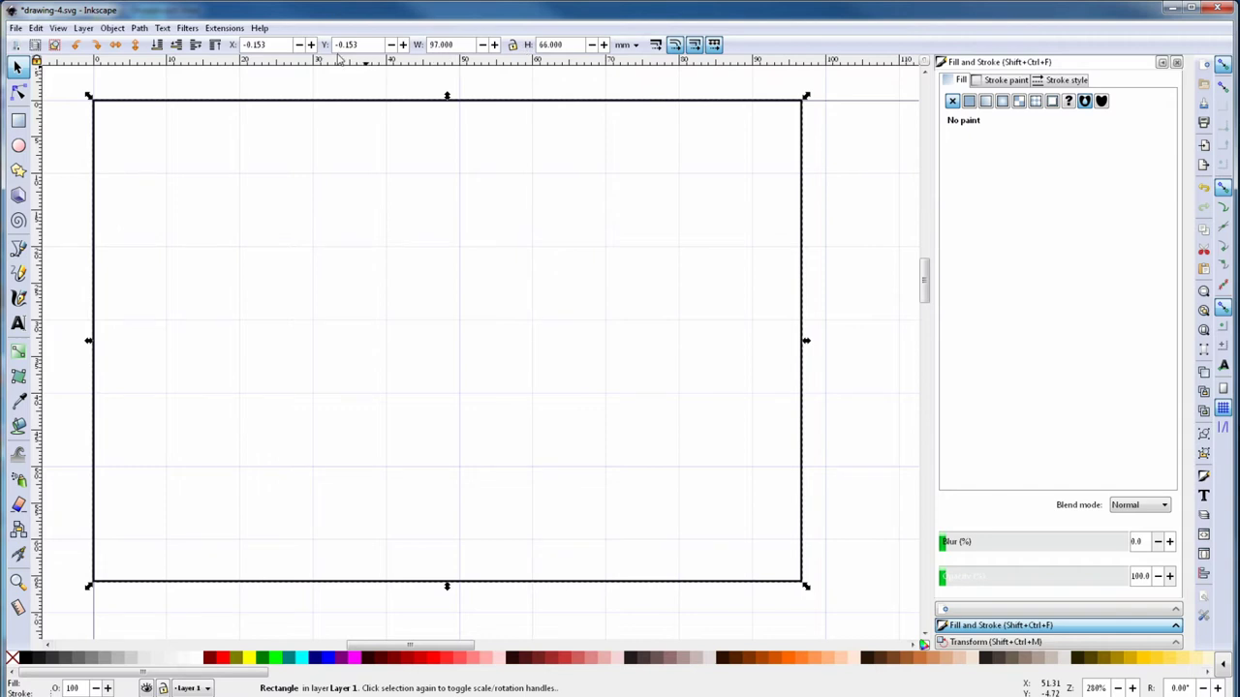
scroll(93, 100, "up", 10)
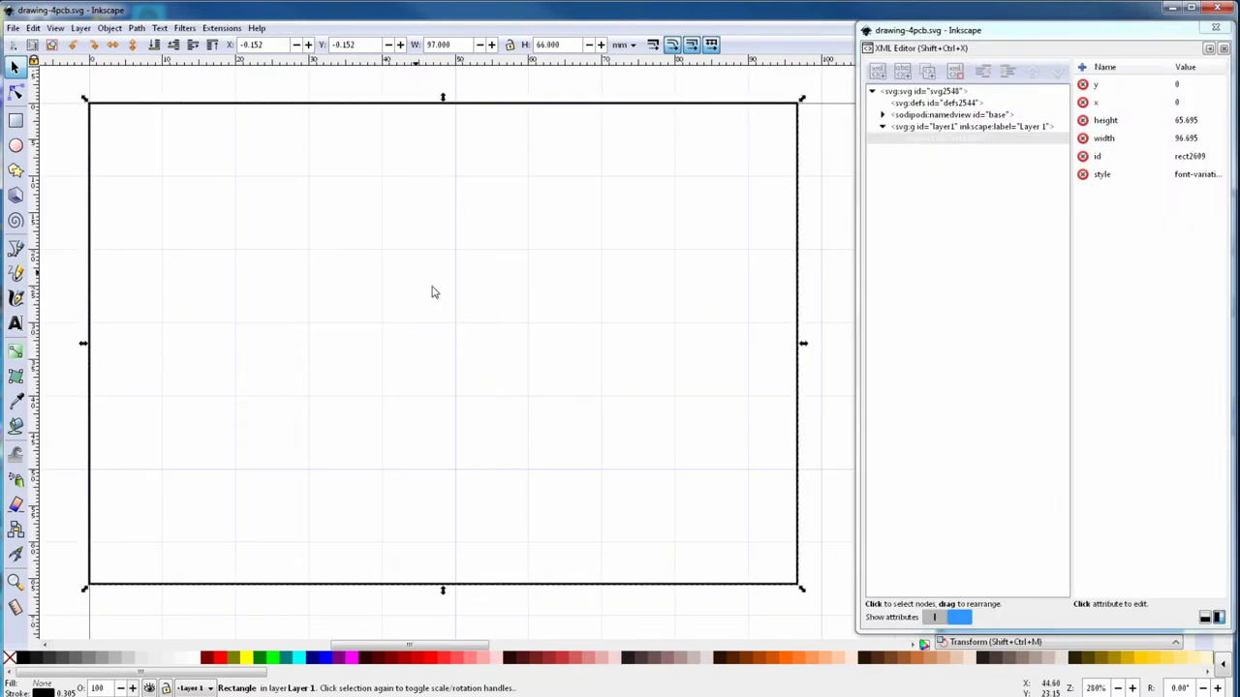
Step: Move the rectangle to X 0, Y 0 and resize the page to the selection
triple_click(247, 45)
type("0")
key("Tab")
type("0")
key("Return")
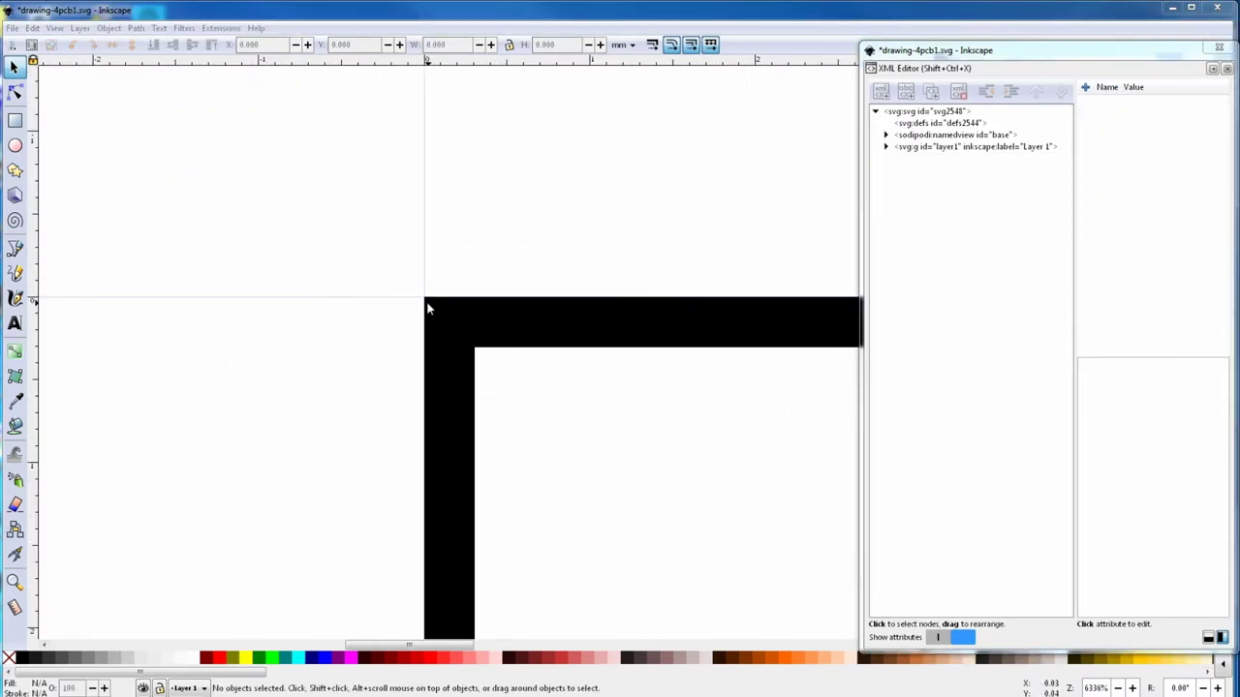
key("5")
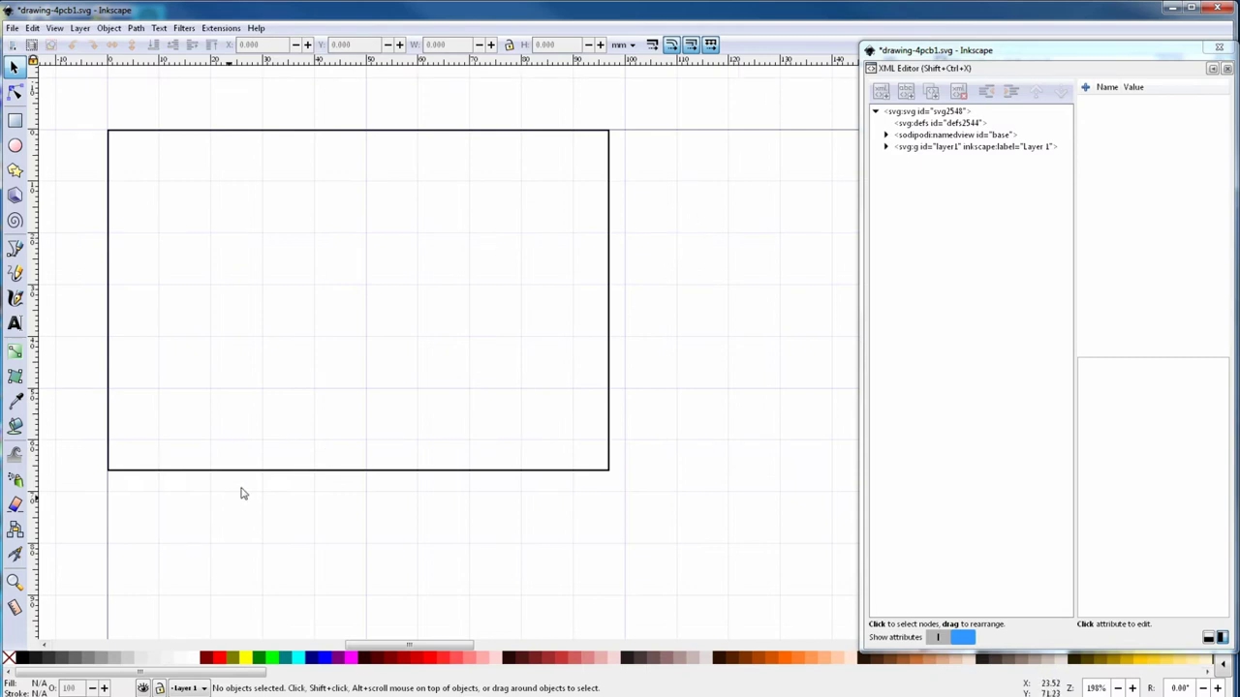
left_click(32, 28)
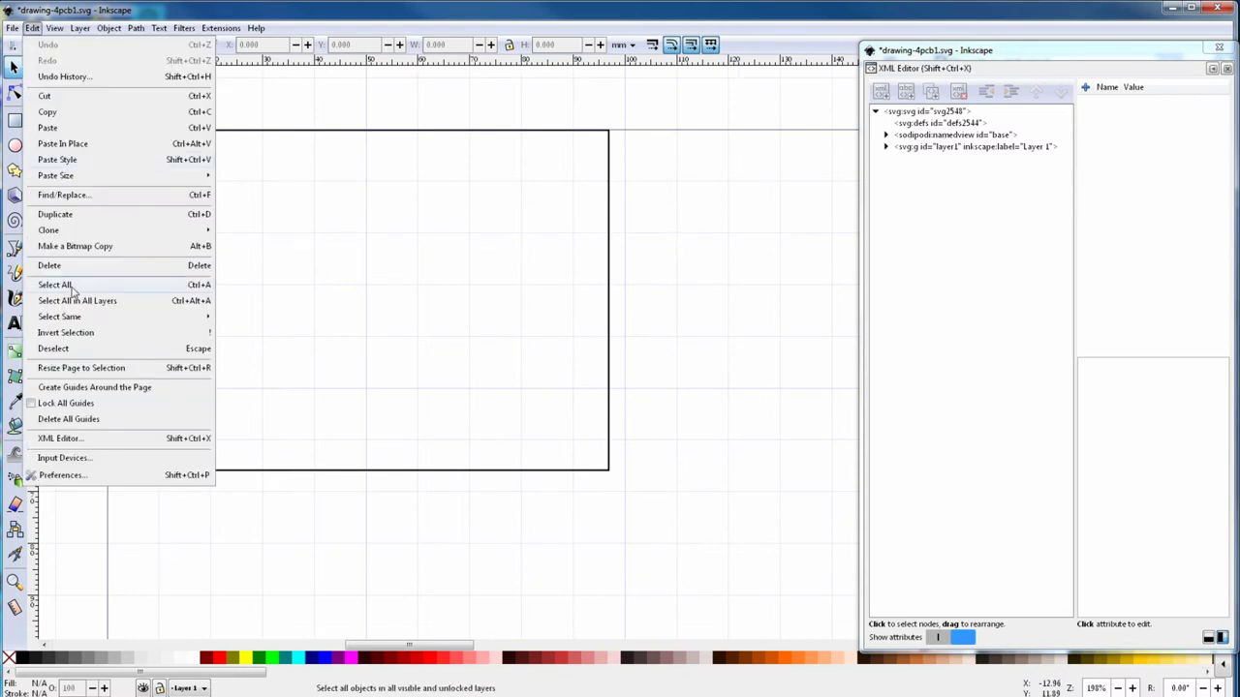
left_click(78, 369)
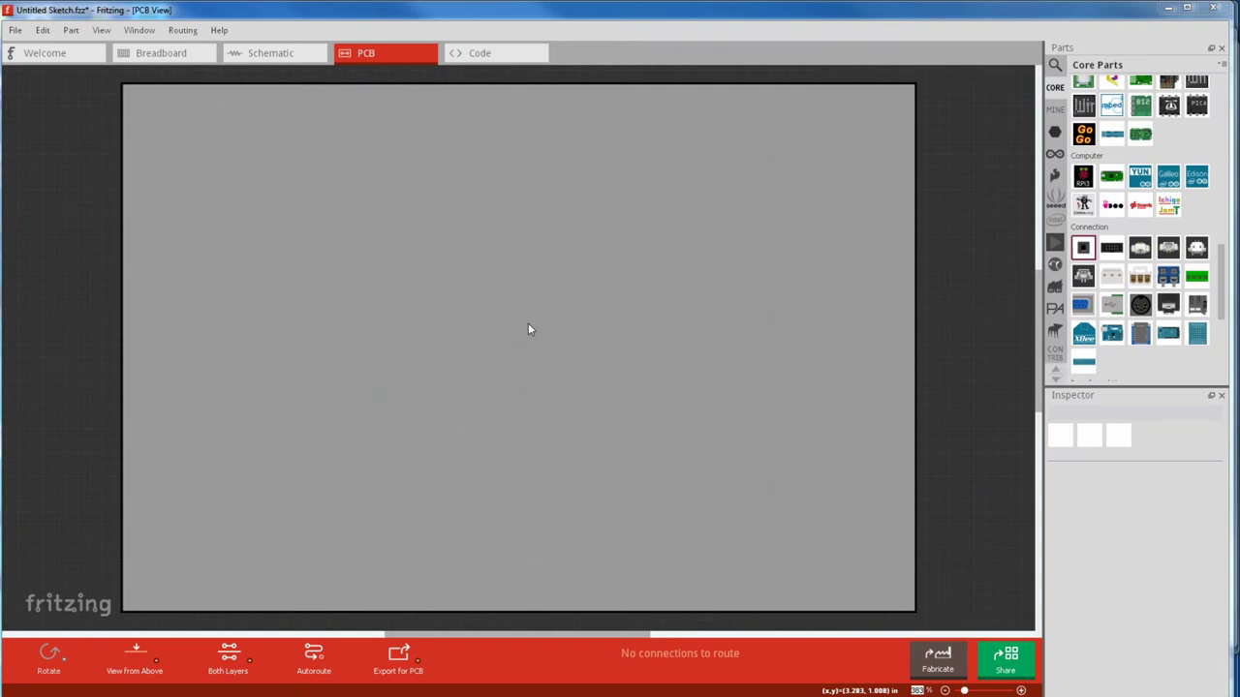
Step: Place header J1 on the board and make it a 50-pin double-row header
left_click_drag(1082, 247, 185, 297)
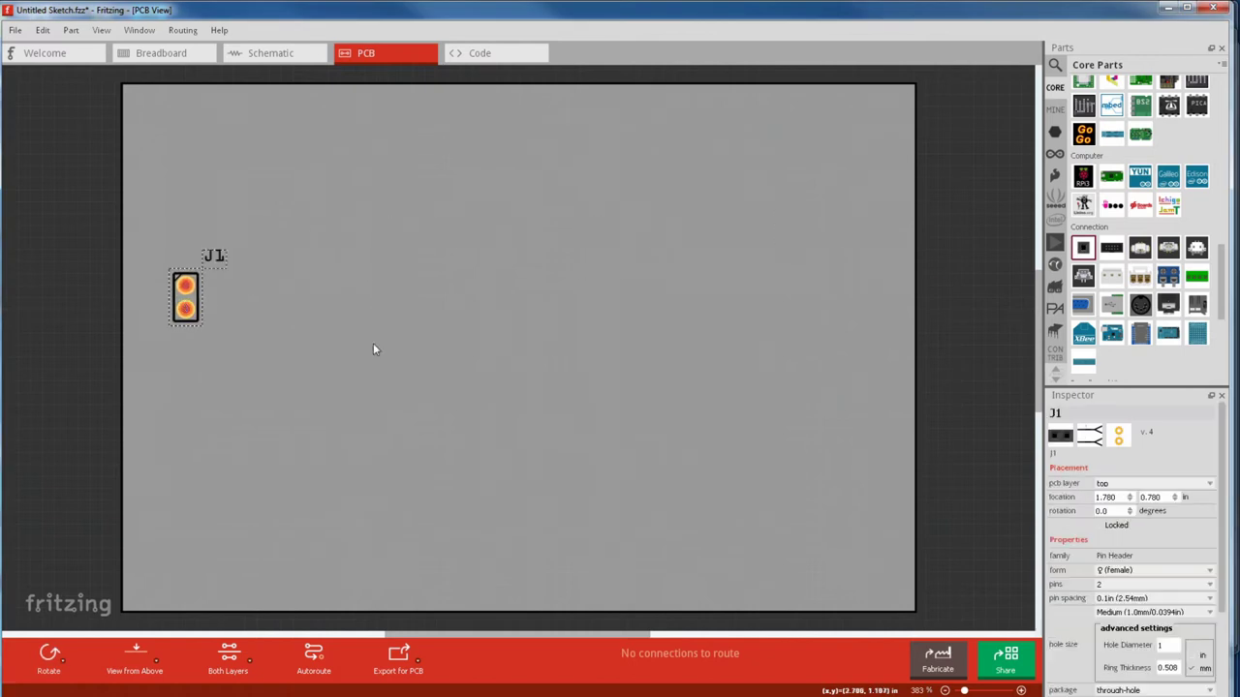
left_click(1208, 585)
scroll(1153, 634, "down", 10)
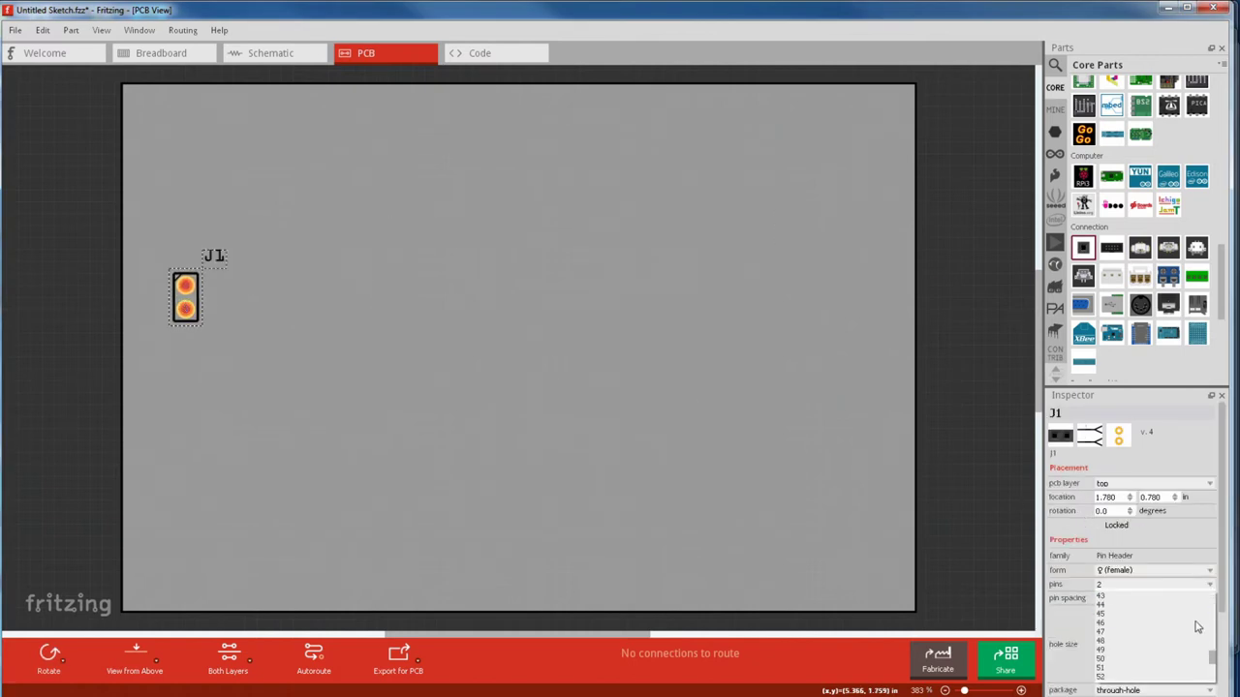
left_click(1122, 660)
left_click(1209, 661)
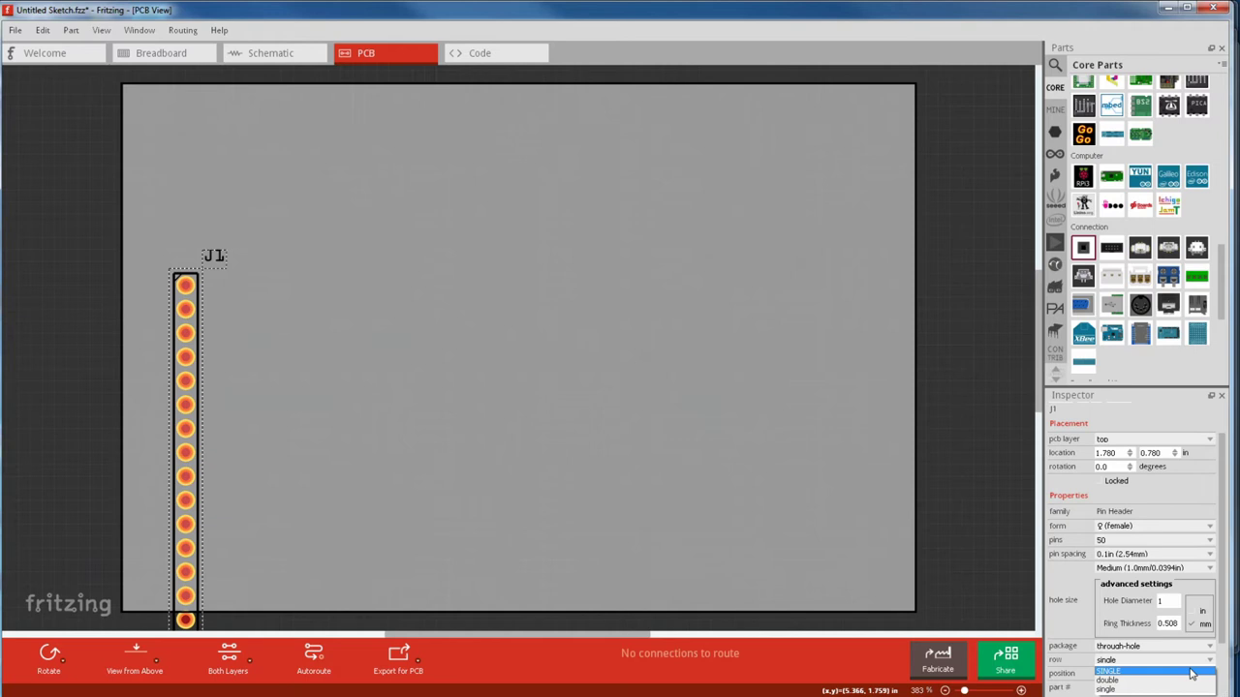
left_click(1184, 681)
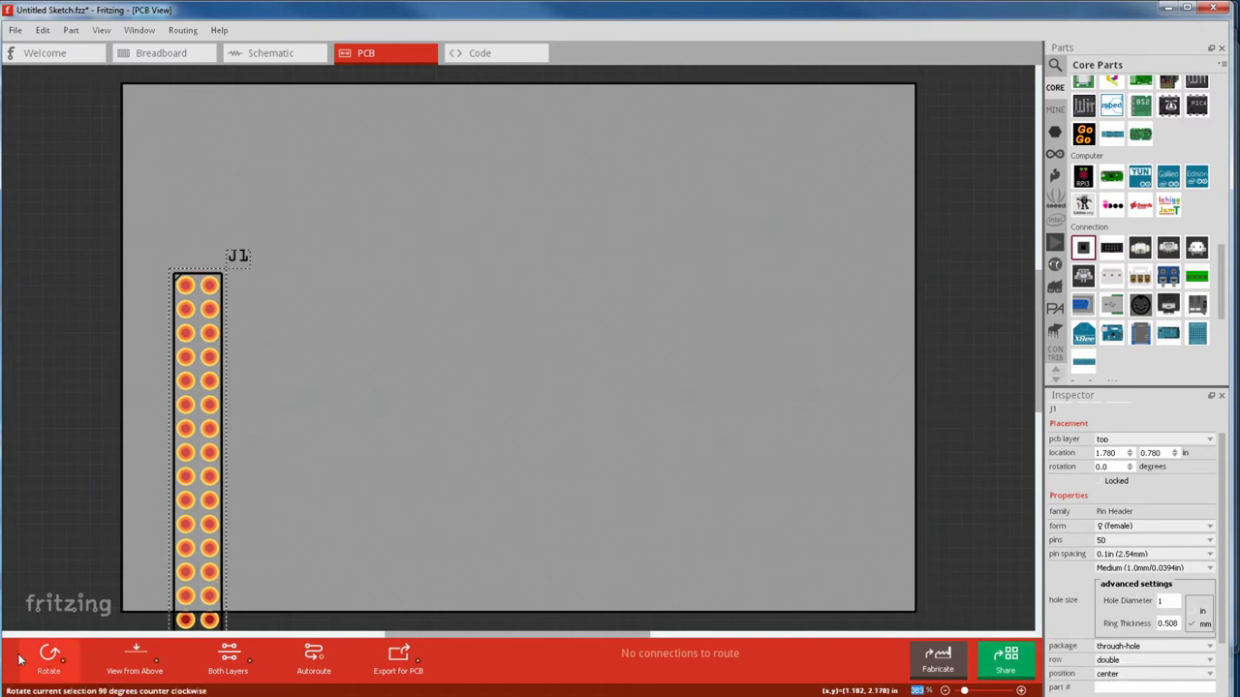
Step: Rotate J1 90°, center it on the board, and open its PCB view in the Parts Editor
left_click(48, 658)
left_click_drag(188, 599, 516, 283)
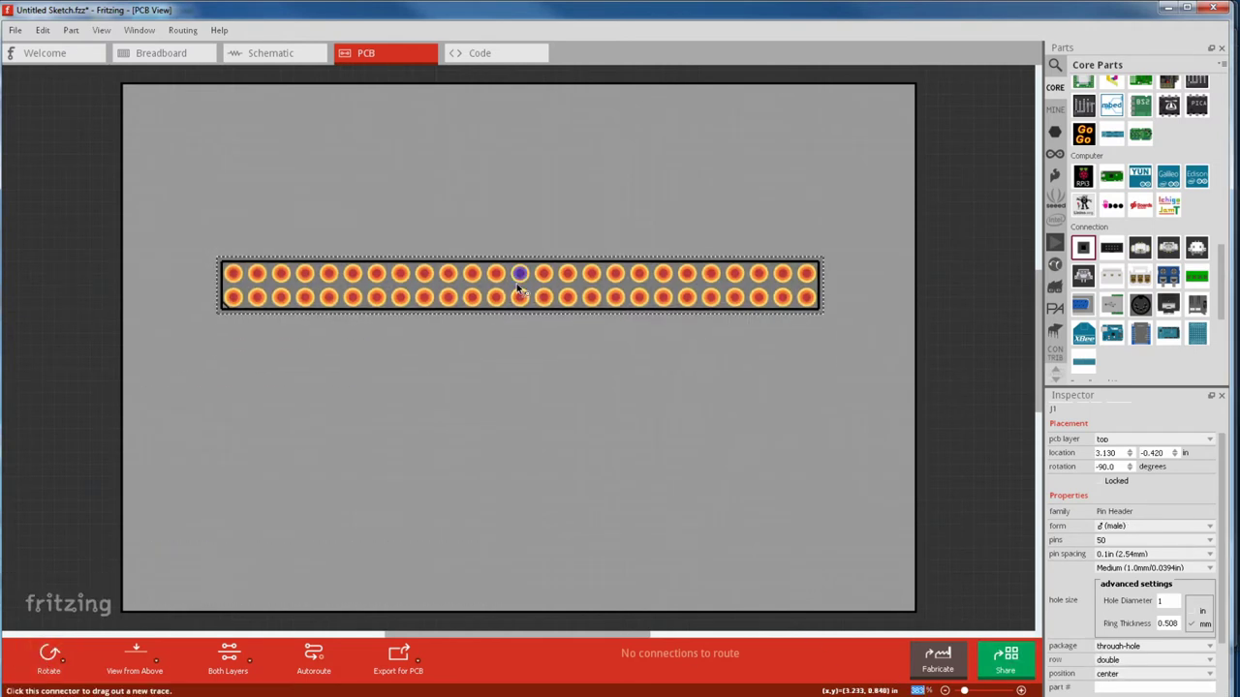
right_click(517, 283)
left_click(557, 381)
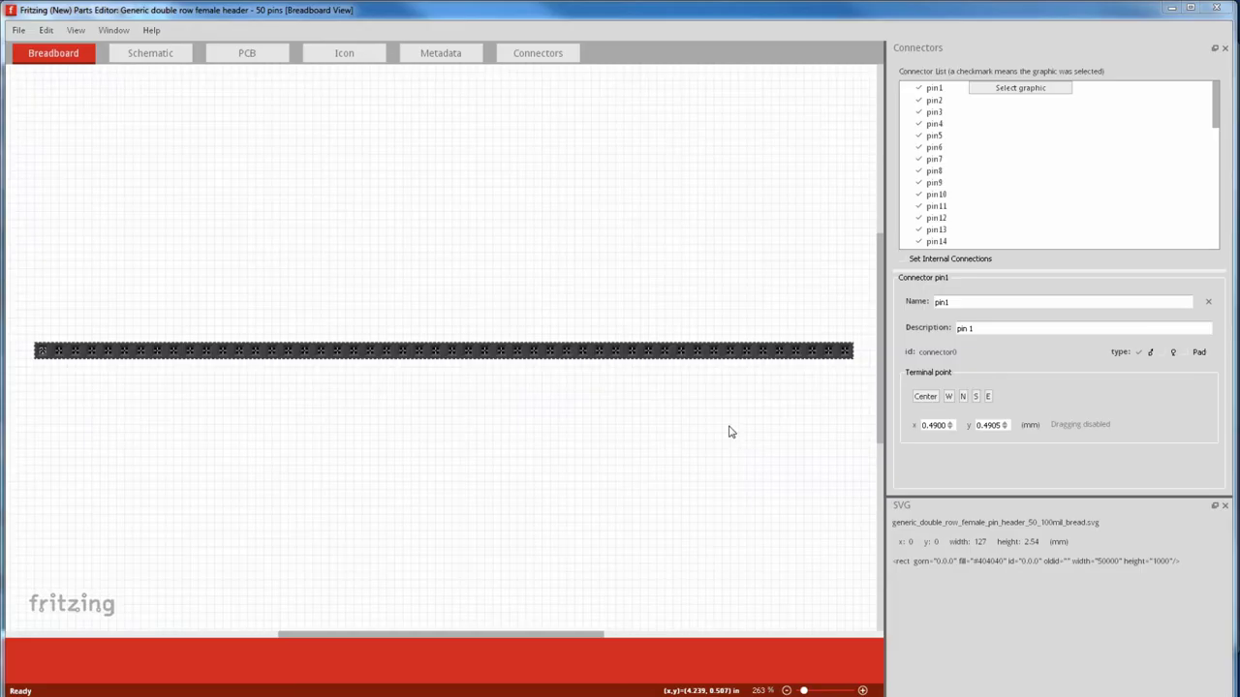
left_click(254, 54)
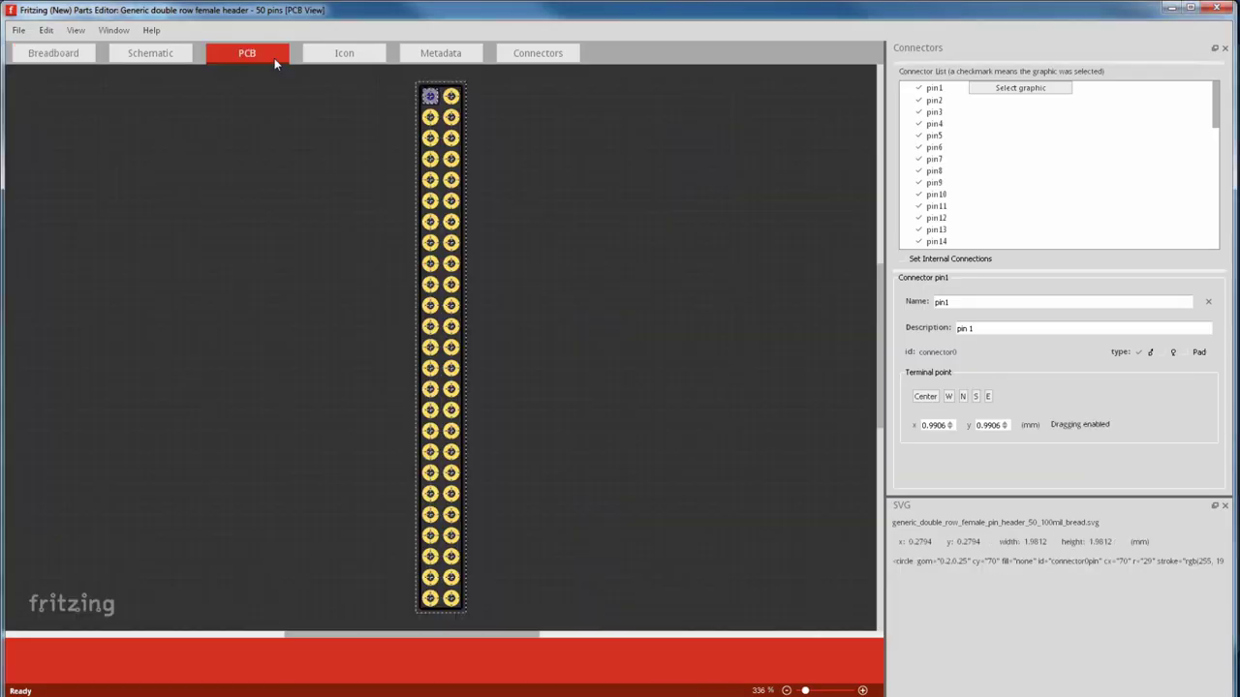
Step: Show the header's PCB SVG in its folder and copy the file
left_click(19, 30)
left_click(50, 163)
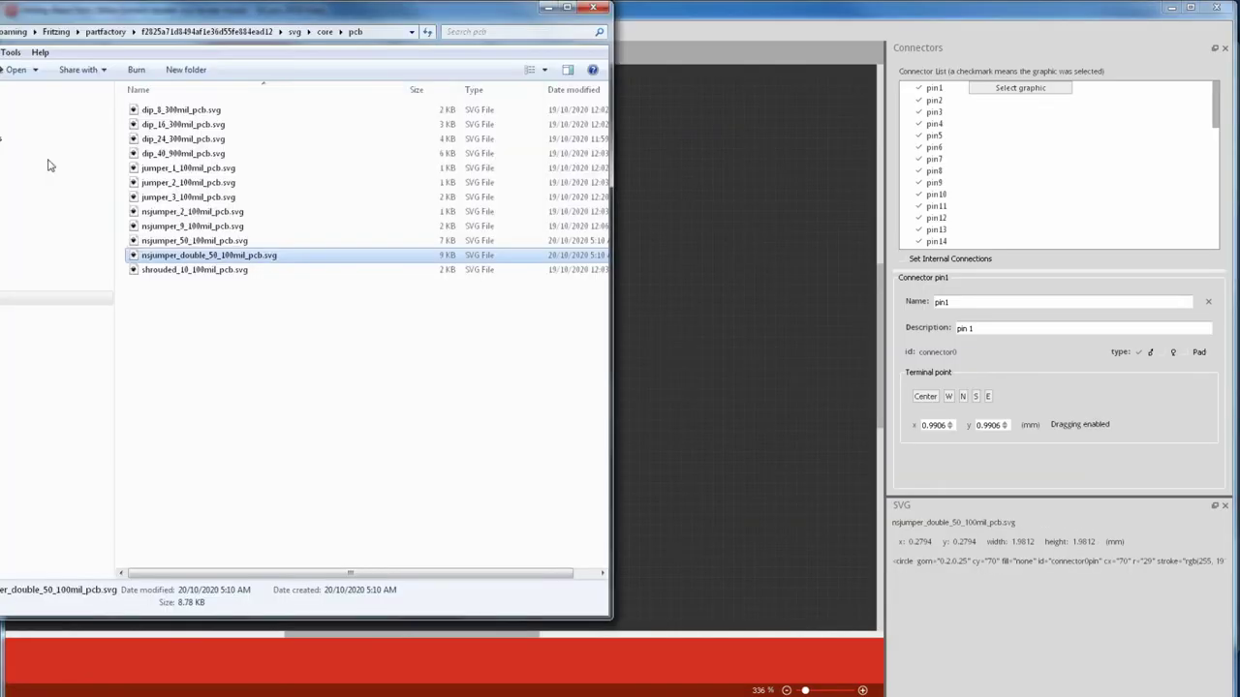
right_click(190, 254)
left_click(225, 432)
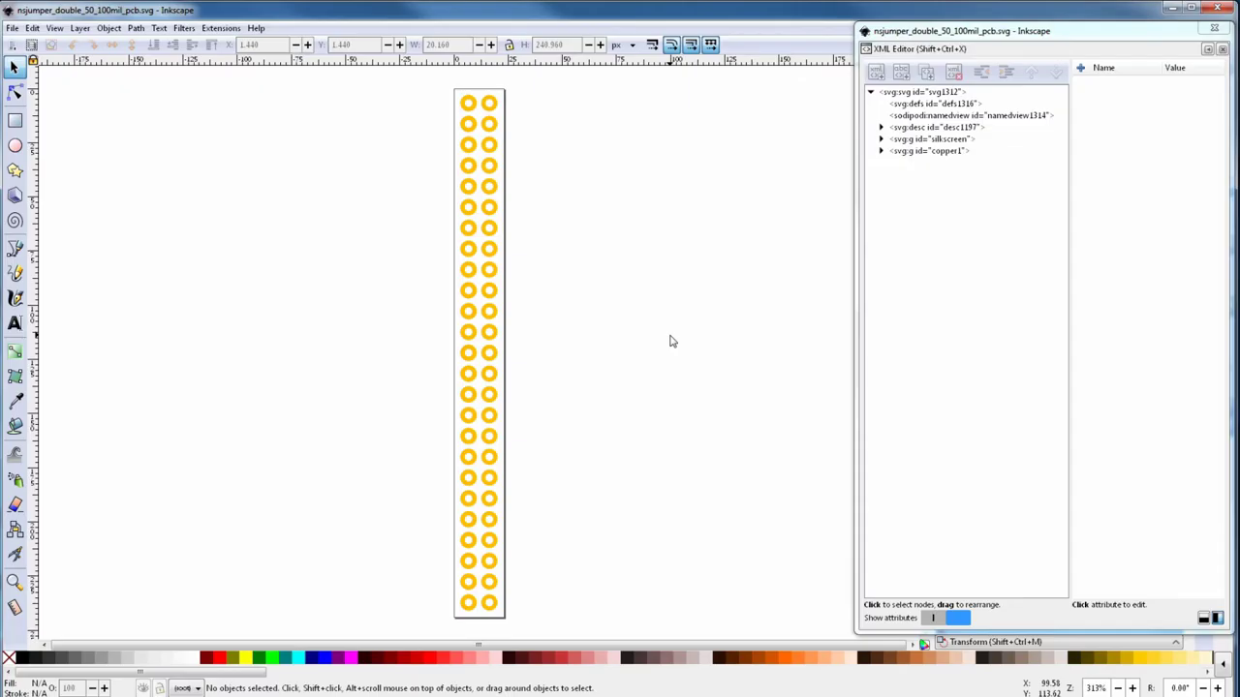
Step: Give the silkscreen group a black stroke and expand copper1/copper0 to the first pad
left_click(909, 141)
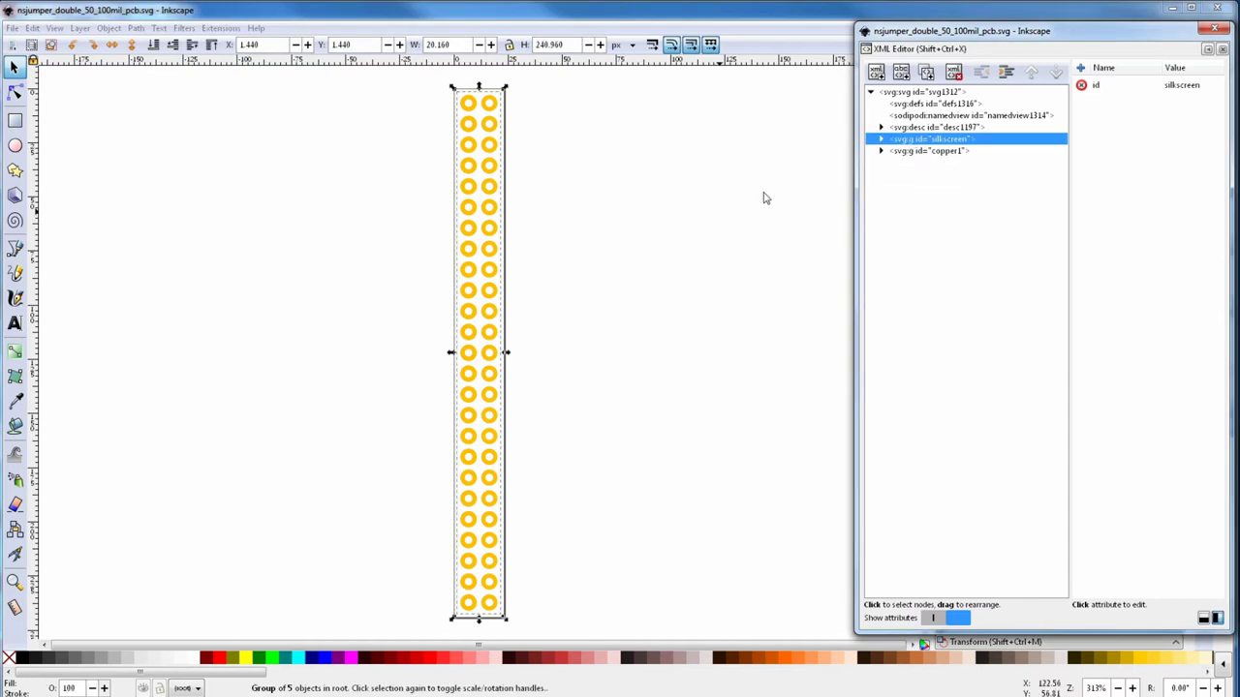
left_click(22, 660, "shift")
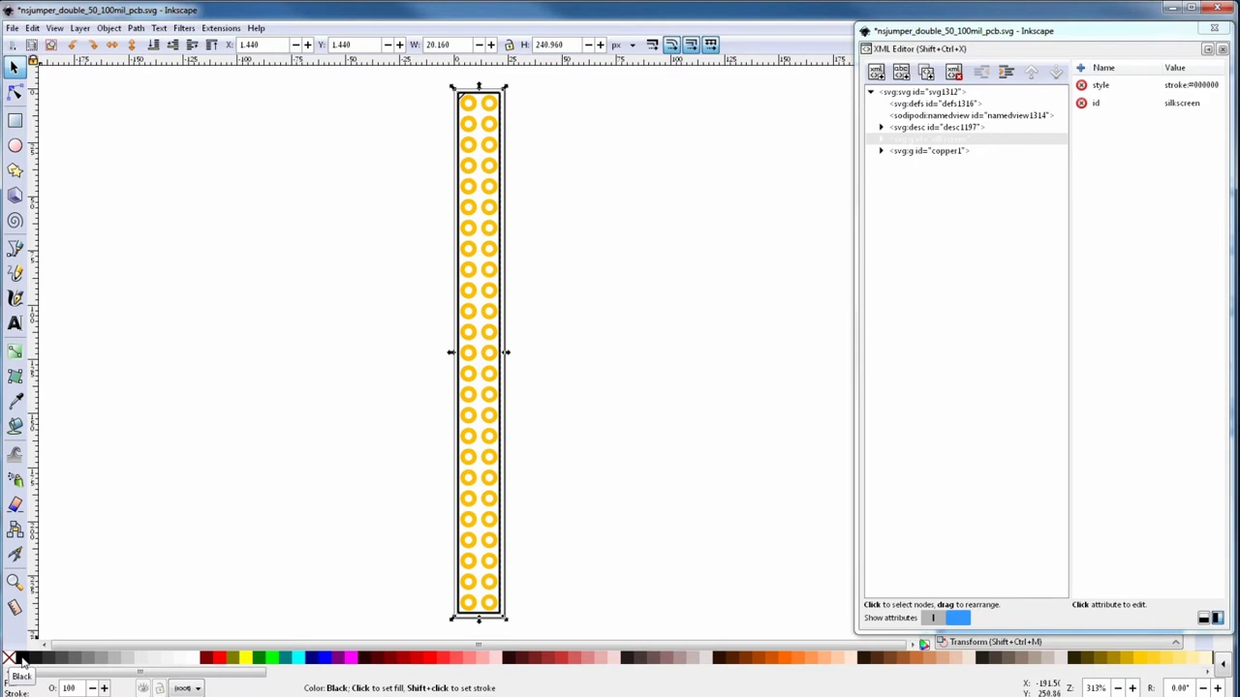
left_click(880, 151)
left_click(892, 163)
left_click(921, 179)
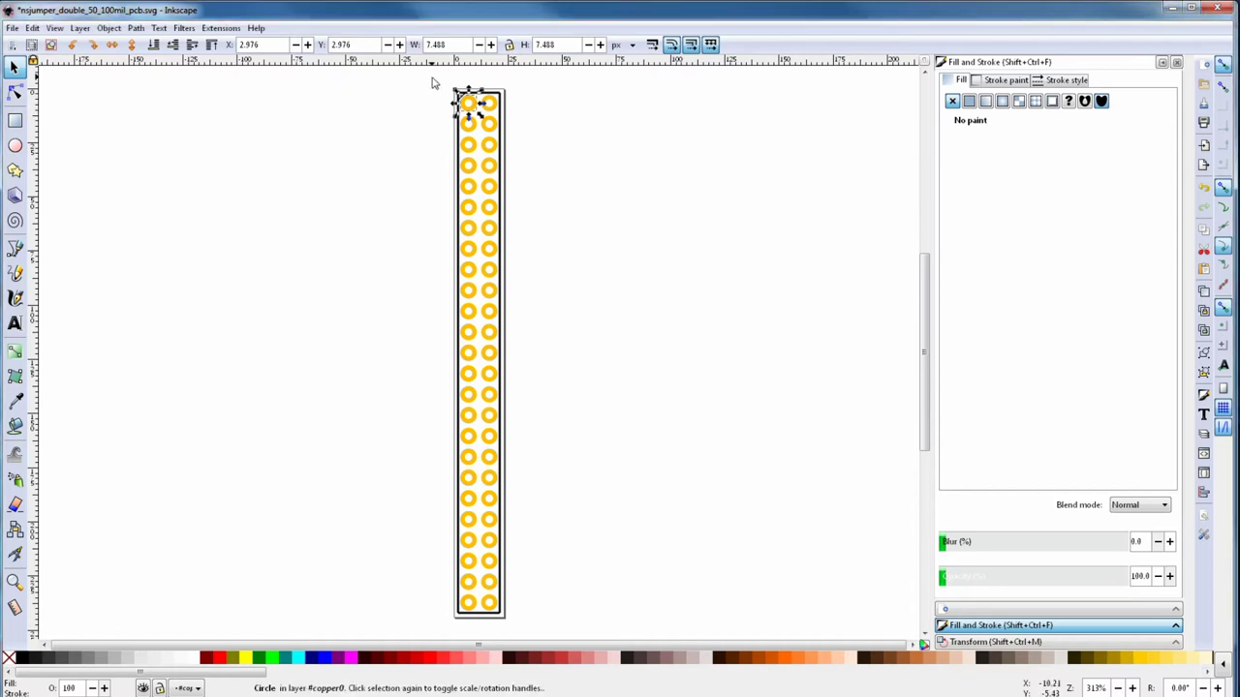
Step: Select the whole pin strip and rotate it 90° to run horizontally
left_click_drag(432, 77, 548, 637)
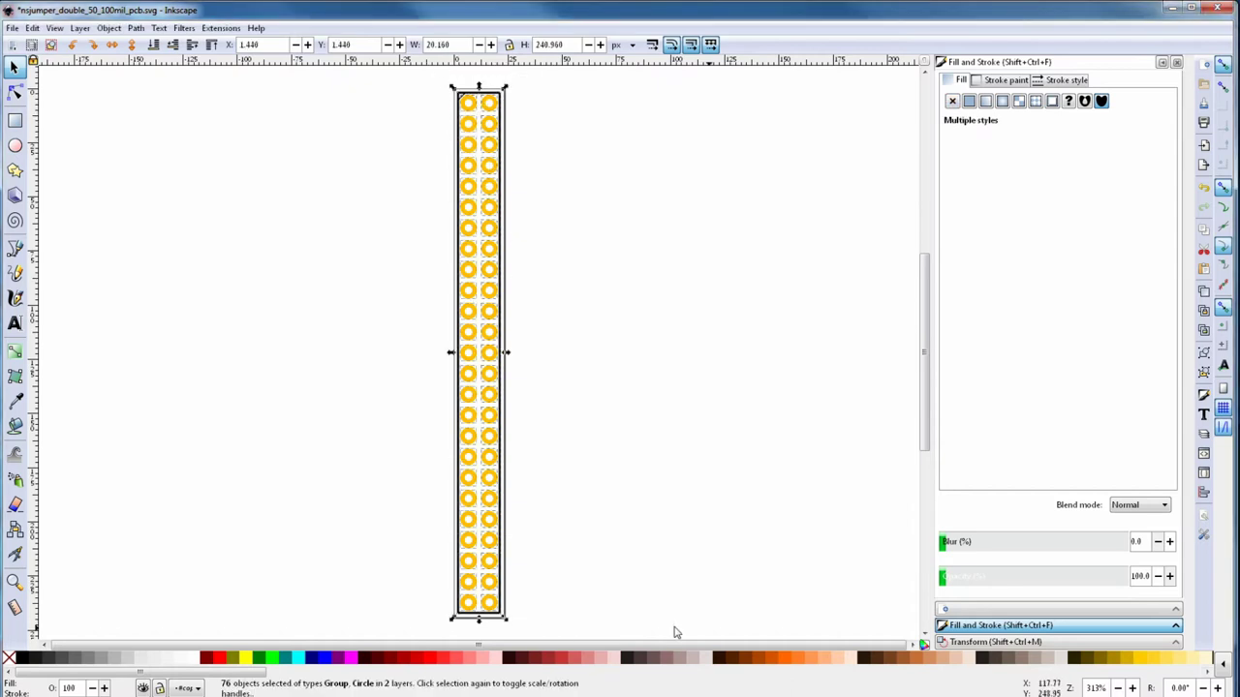
left_click(953, 646)
left_click(1003, 81)
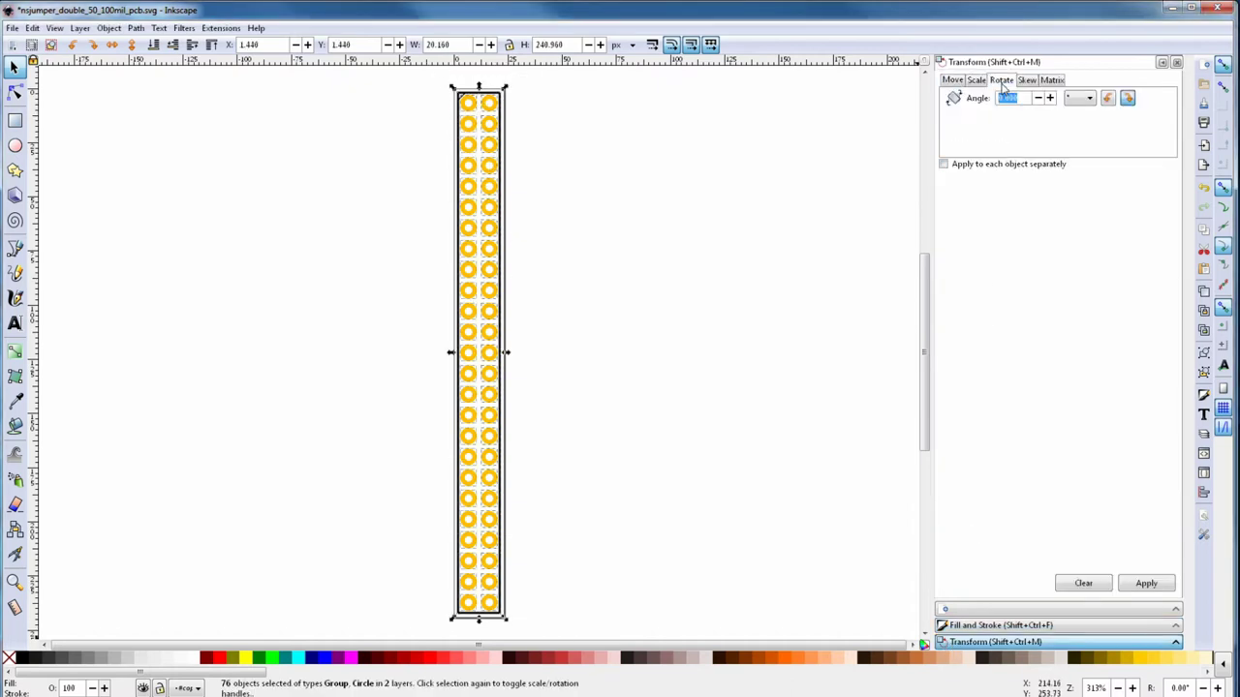
type("90")
left_click(1128, 585)
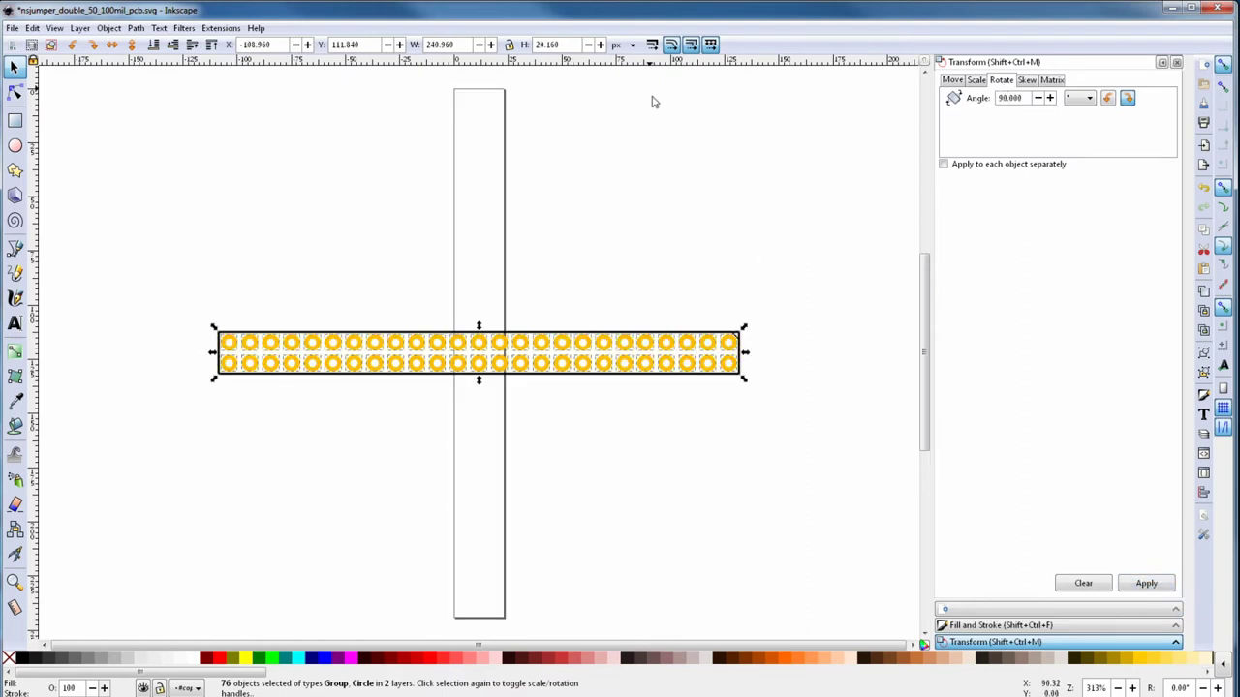
Step: Switch toolbar units to inches and place the strip at X 0, Y 0
left_click(628, 46)
left_click(613, 27)
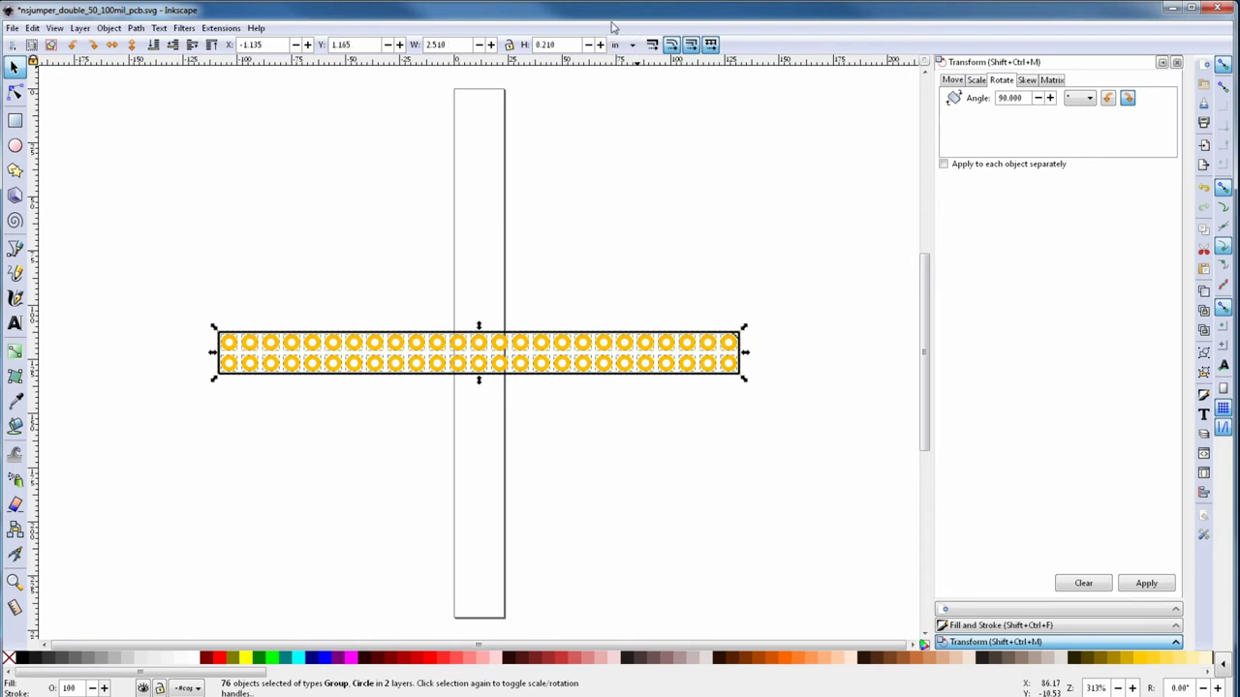
triple_click(271, 45)
type("0")
key("Return")
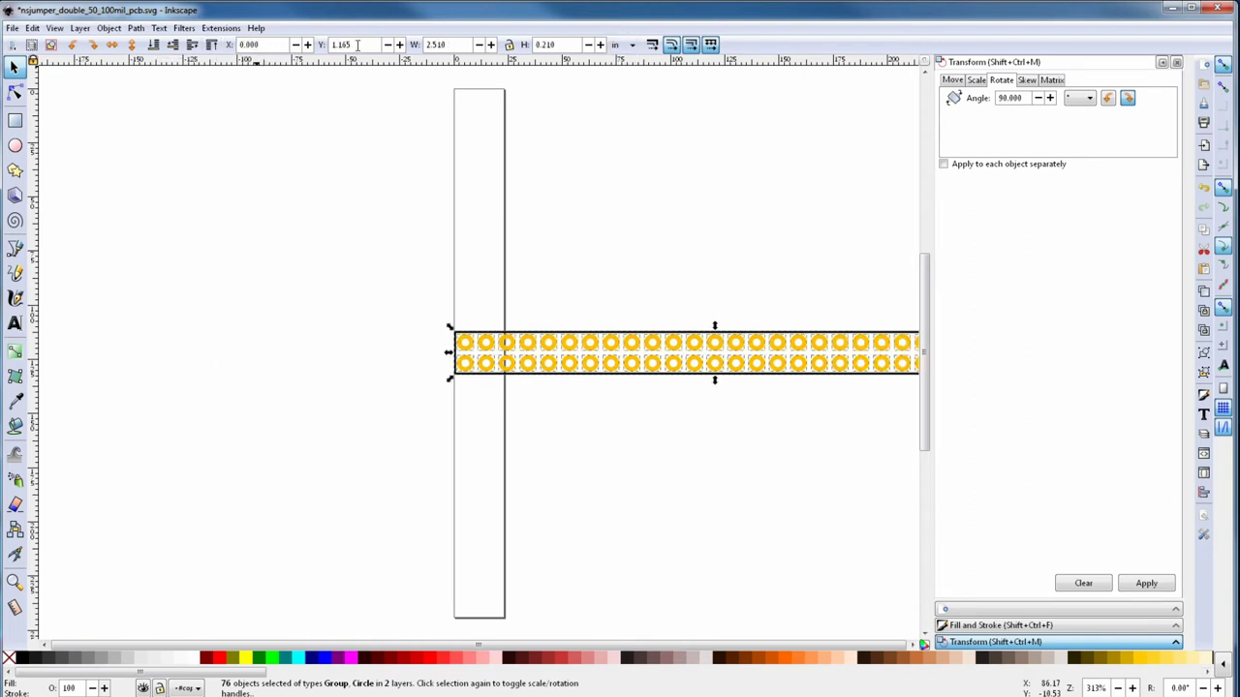
key("Tab")
type("0")
key("Return")
key("ctrl+shift+x")
left_click(533, 354)
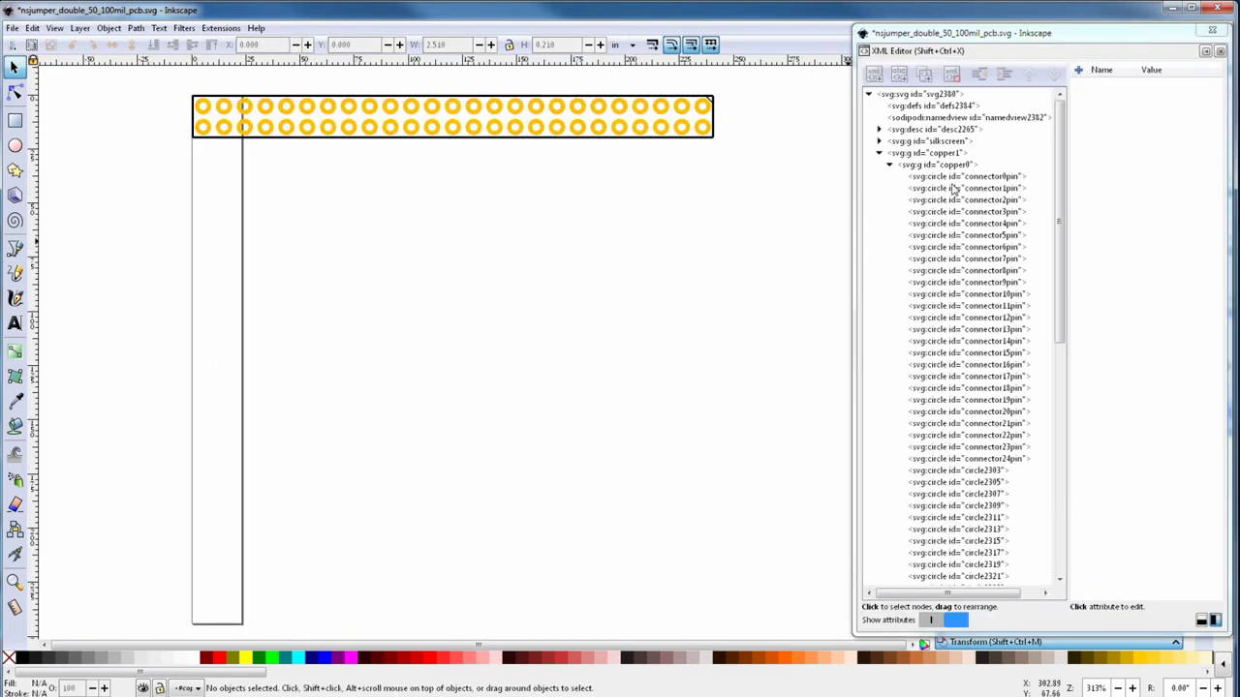
Step: Delete the stray circle2303 pad node in the XML Editor
left_click(956, 179)
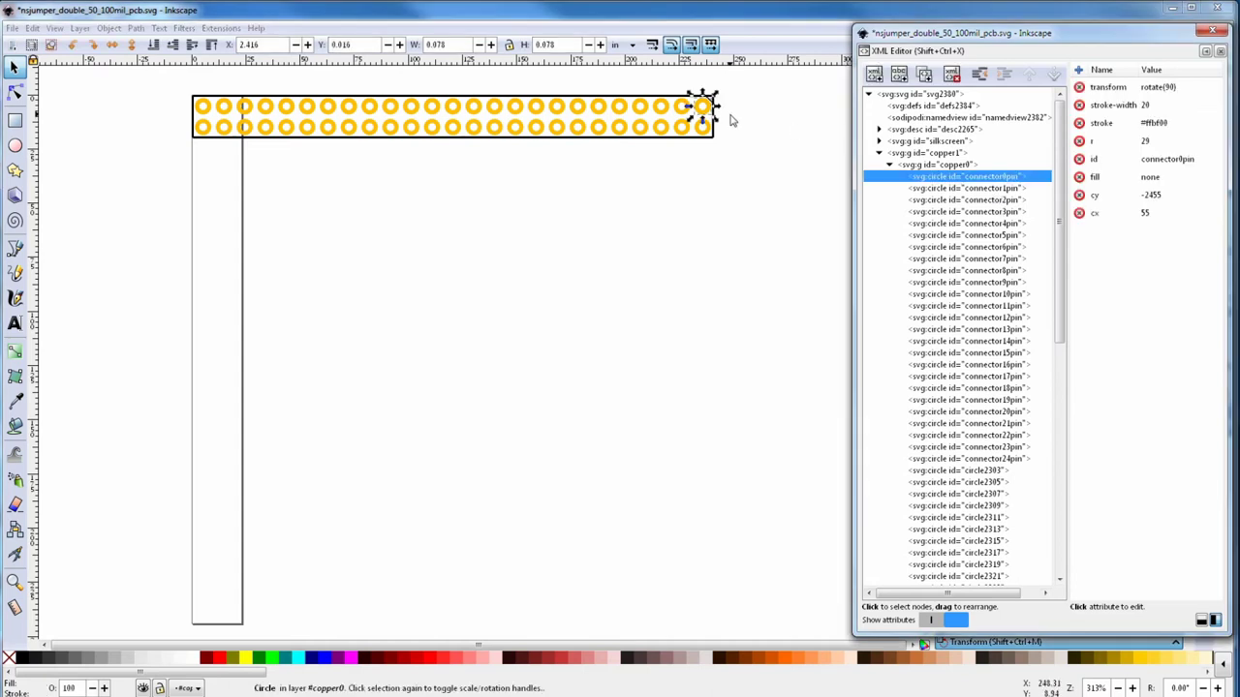
left_click_drag(1059, 228, 1060, 276)
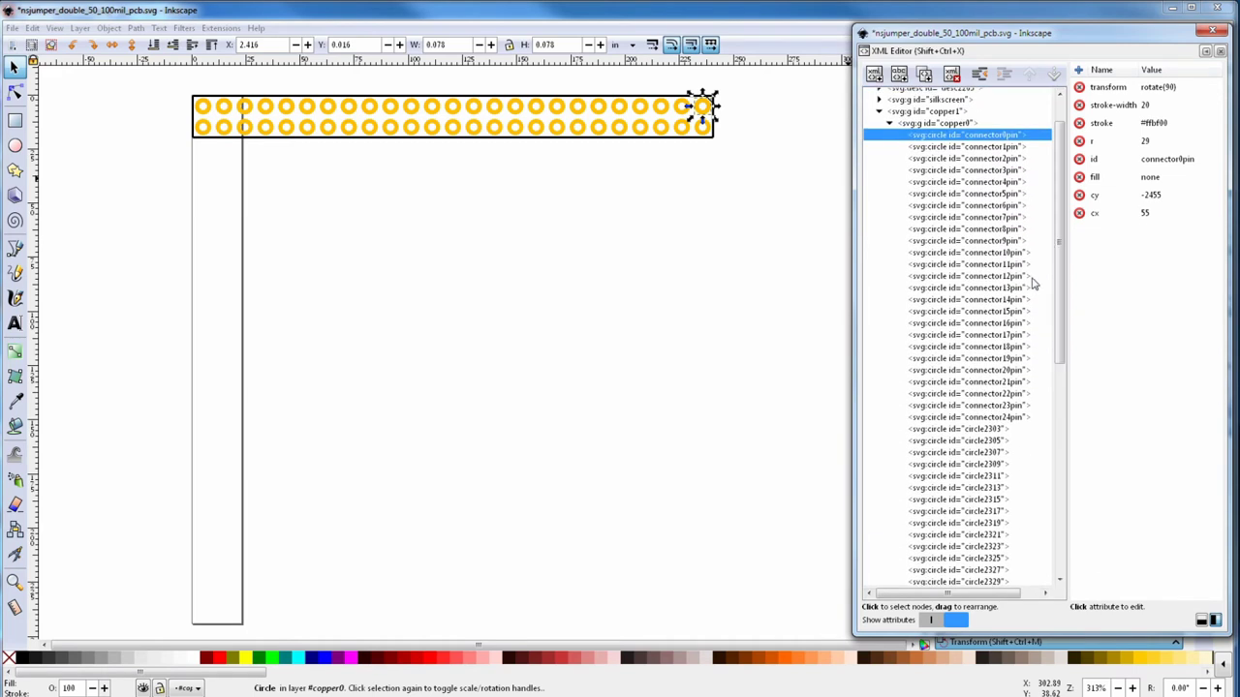
left_click(986, 429)
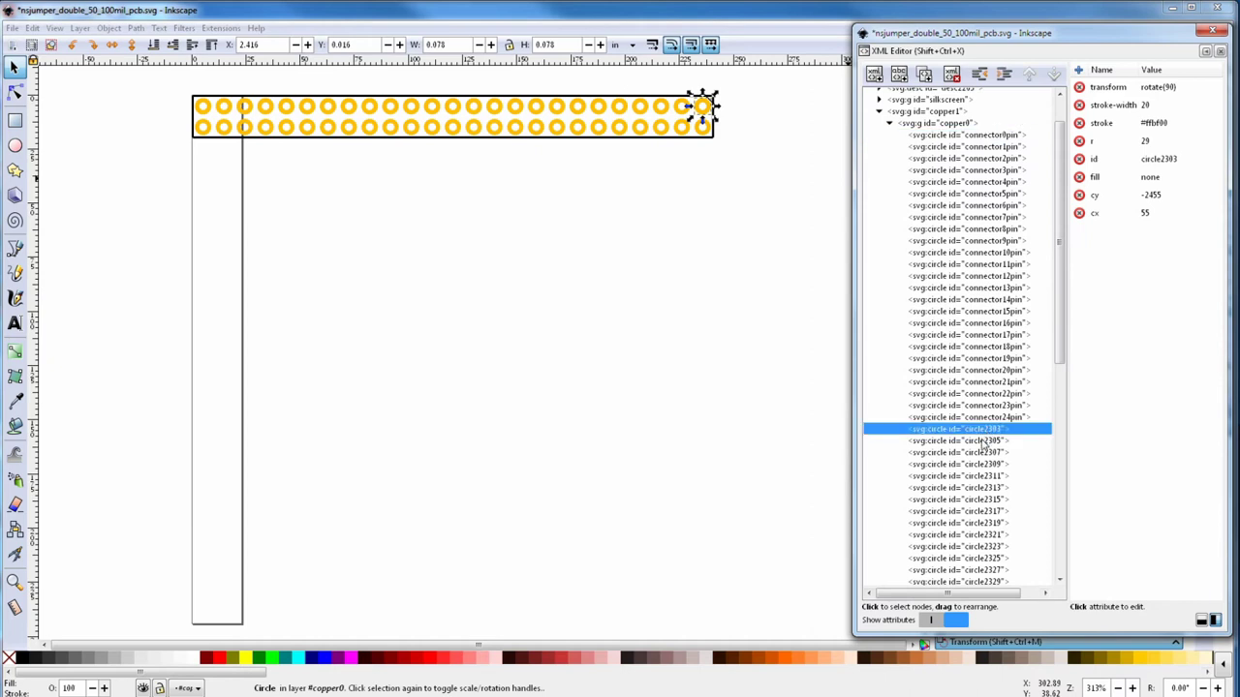
left_click(983, 455)
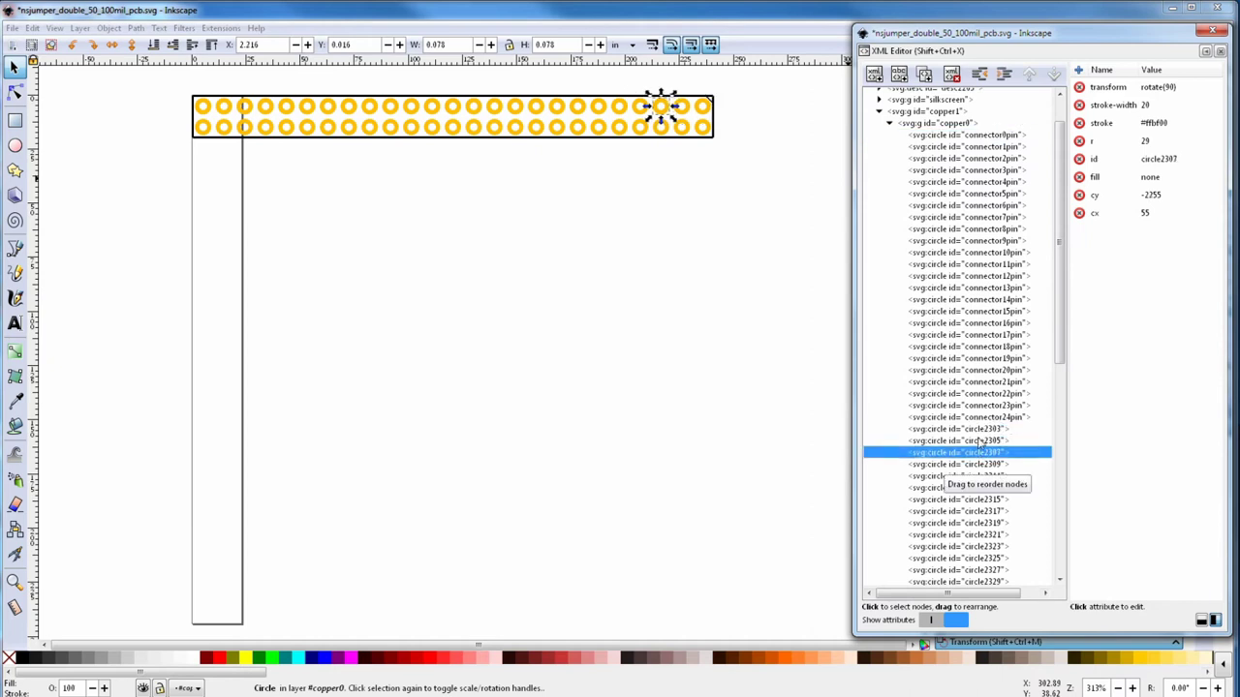
left_click(980, 429)
left_click(952, 75)
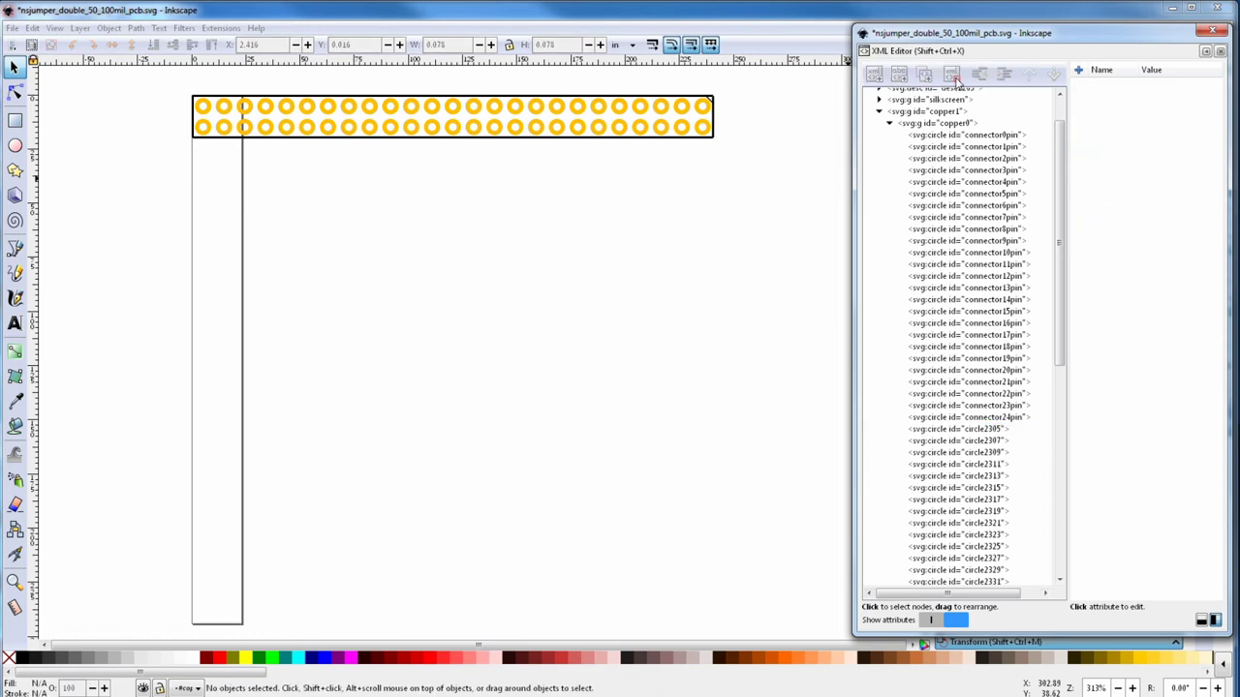
Step: Rename circle2349 to connector23pin using the copied connector24pin id
left_click(955, 274)
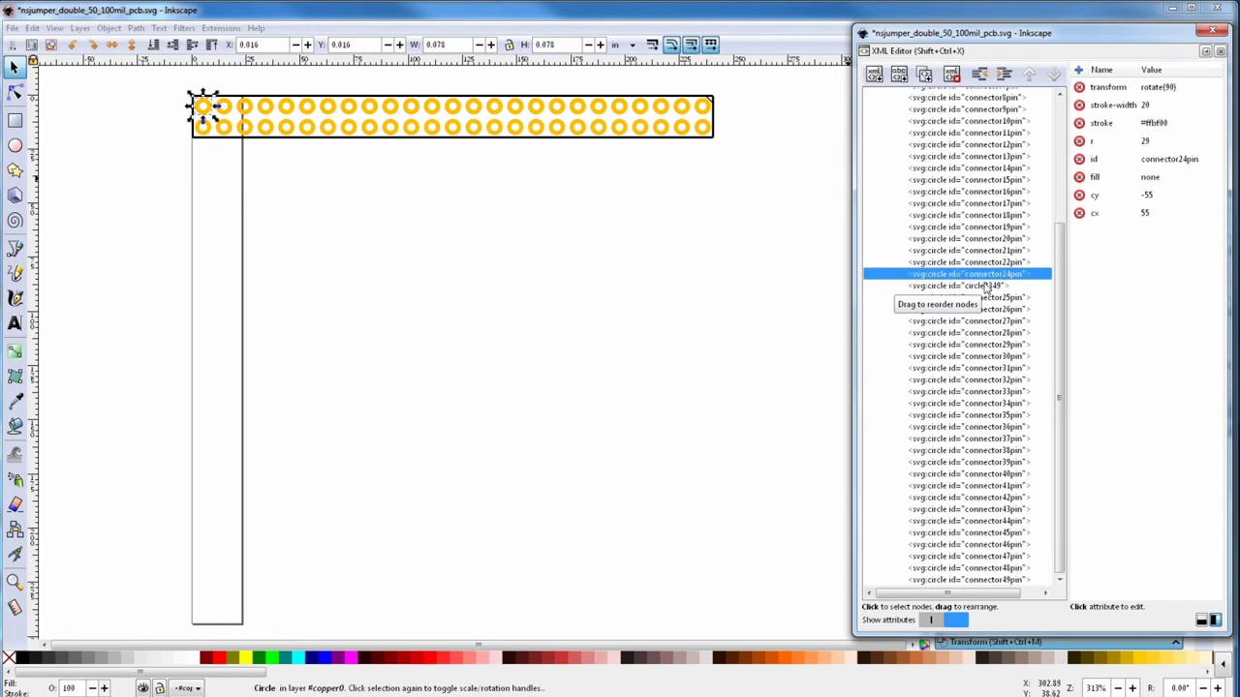
left_click(1165, 160)
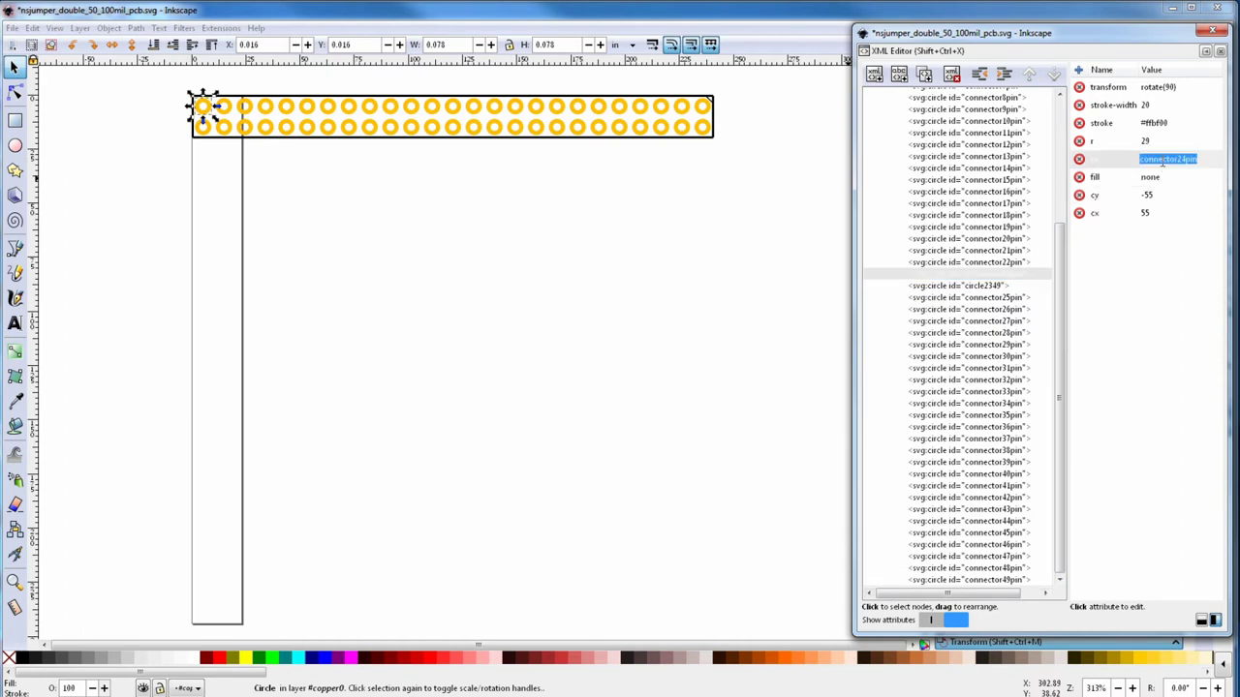
right_click(1164, 167)
left_click(1184, 186)
left_click(992, 288)
left_click(1162, 159)
right_click(1157, 162)
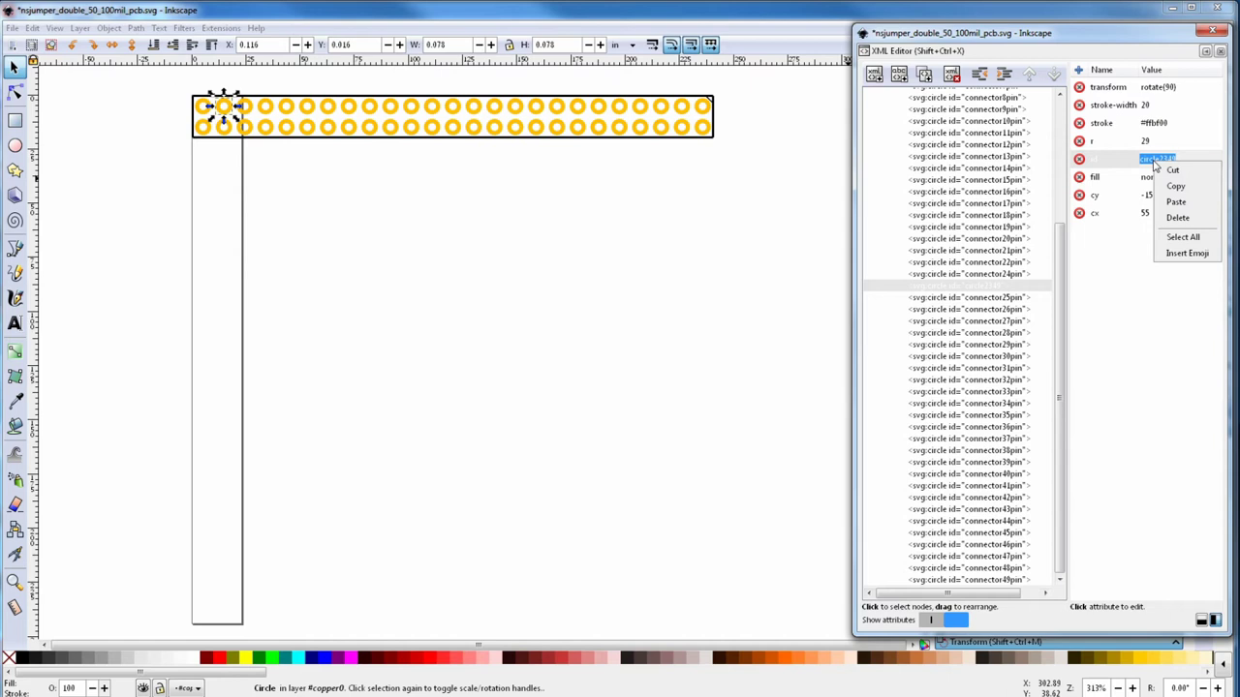
left_click(1176, 203)
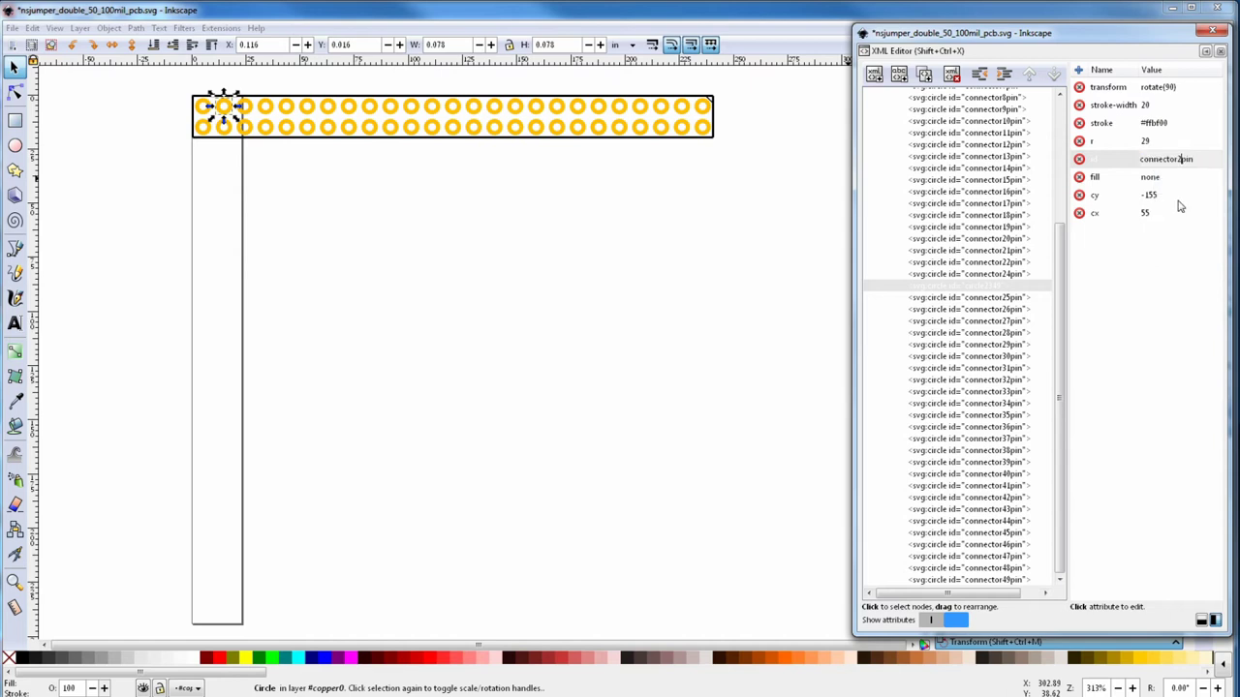
key("Return")
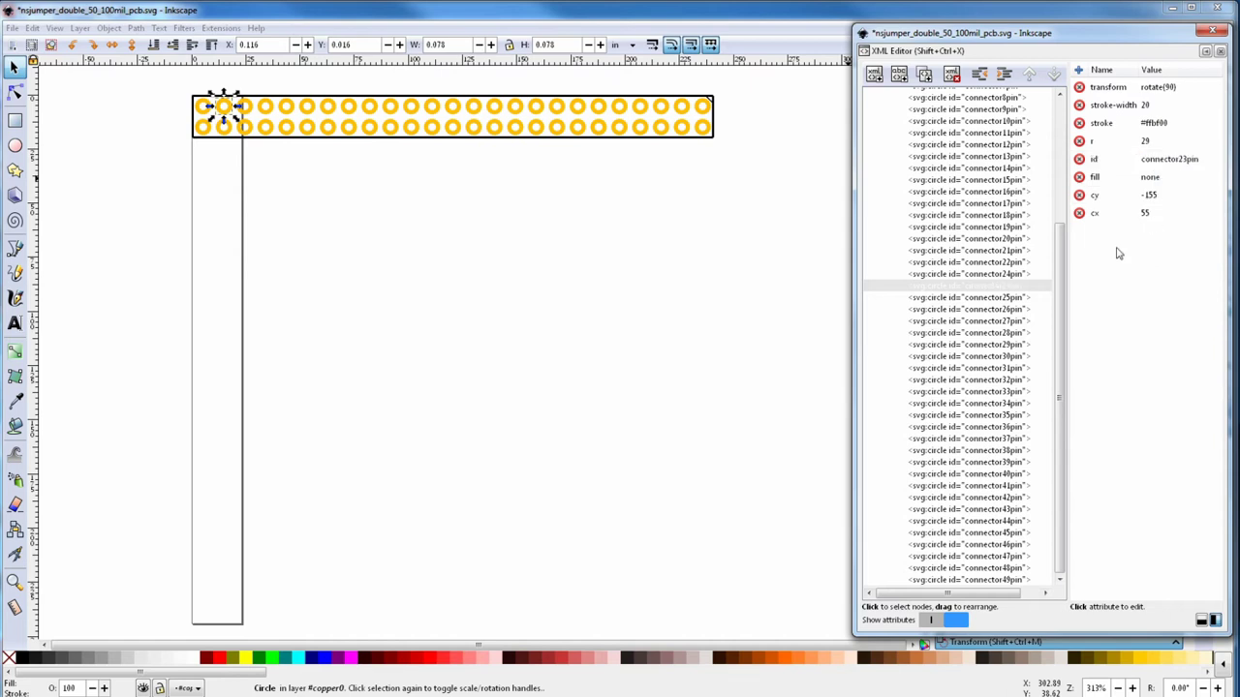
Step: Raise connector23pin above connector24pin in the node order
left_click(989, 289)
left_click(1029, 77)
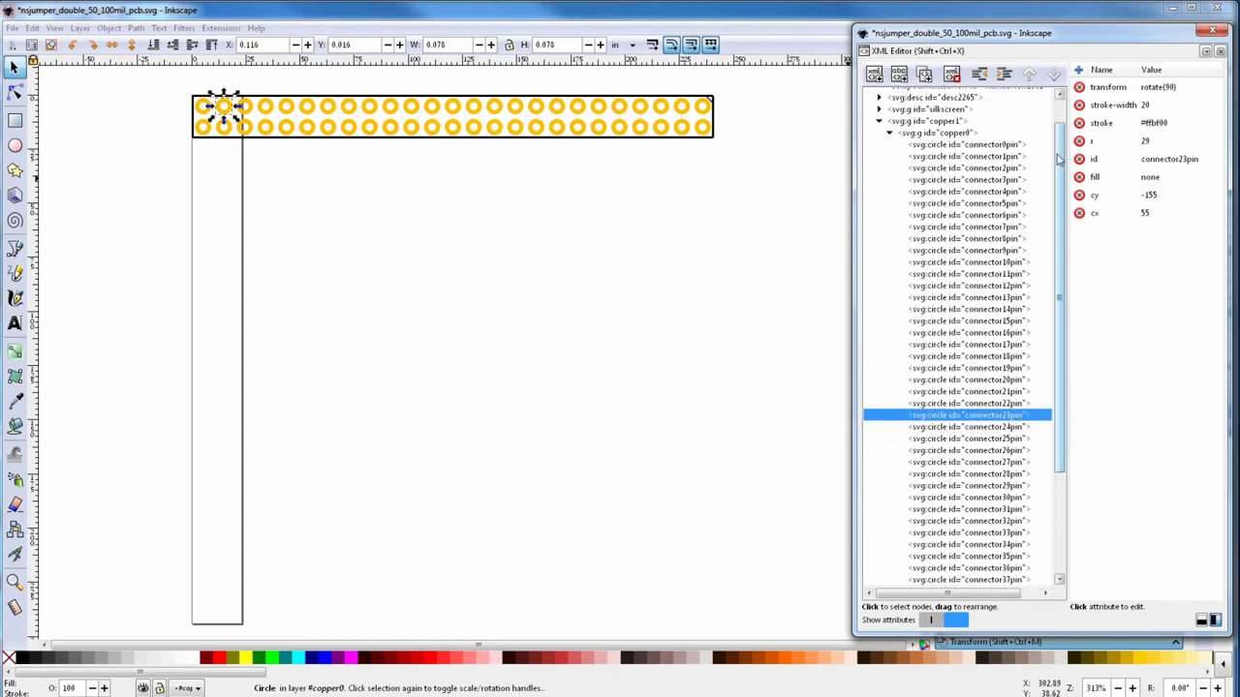
scroll(1061, 307, "down", 3)
scroll(1060, 307, "up", 4)
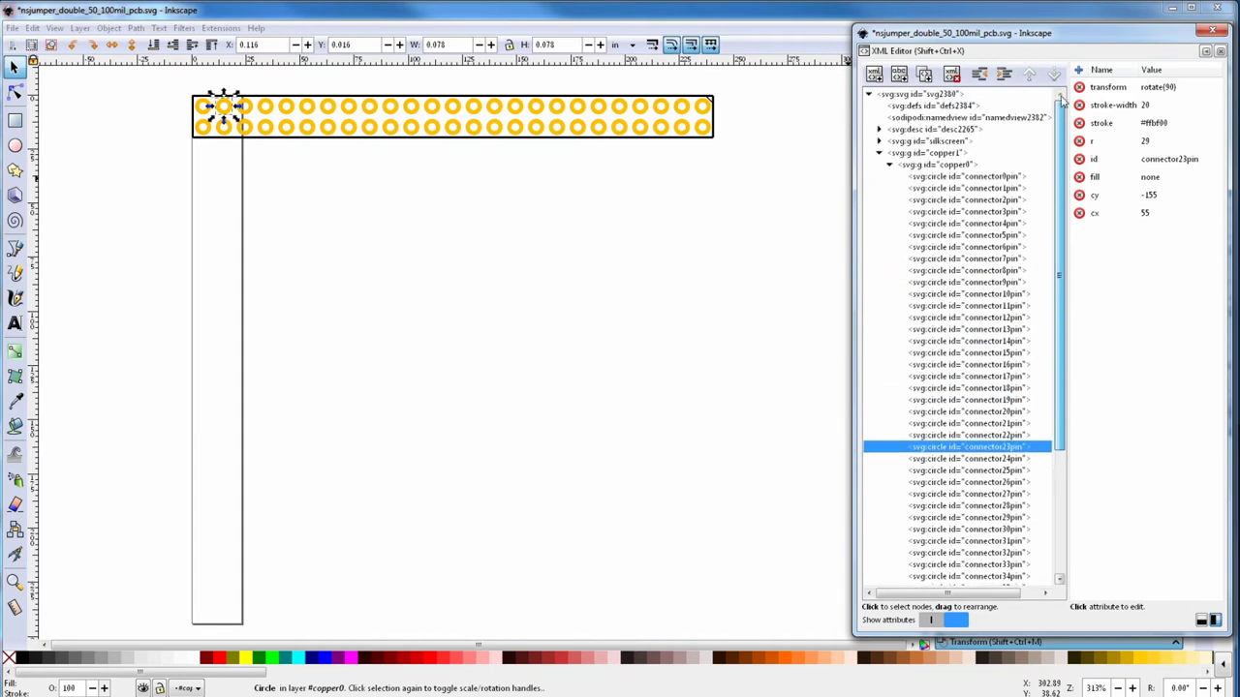
Step: Copy the copper0 pad group and paste it into a new blank document
left_click(949, 165)
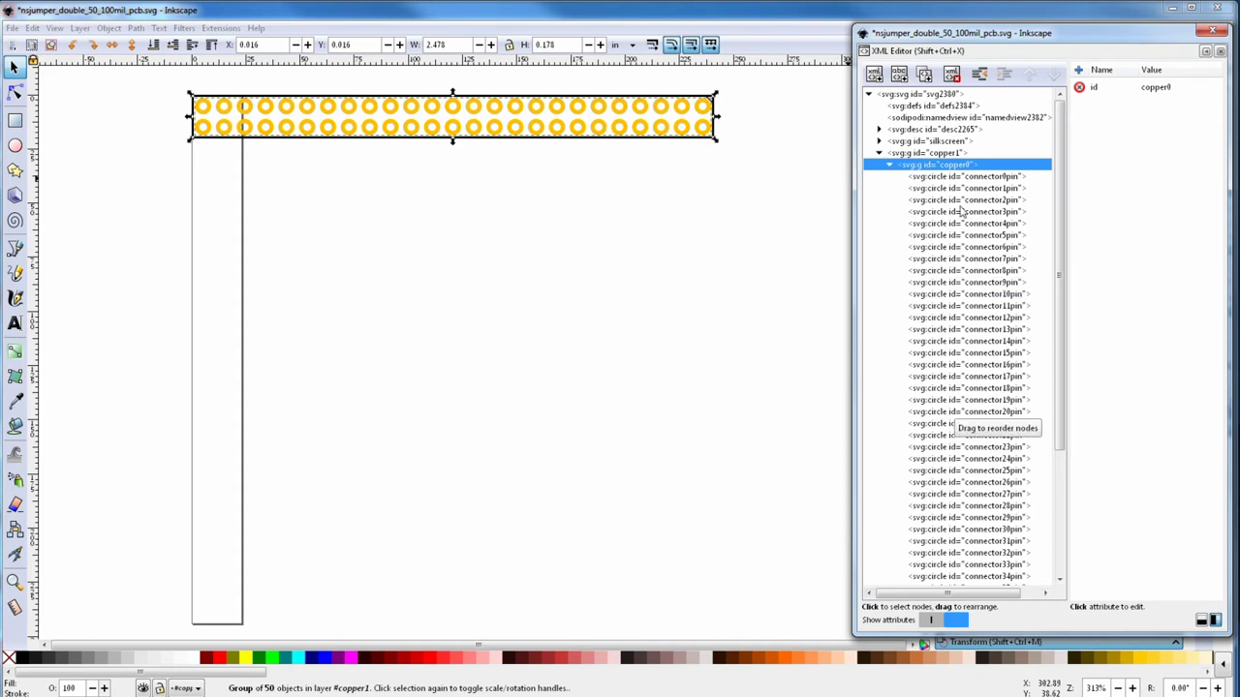
left_click(36, 28)
left_click(53, 112)
left_click(13, 28)
left_click(29, 44)
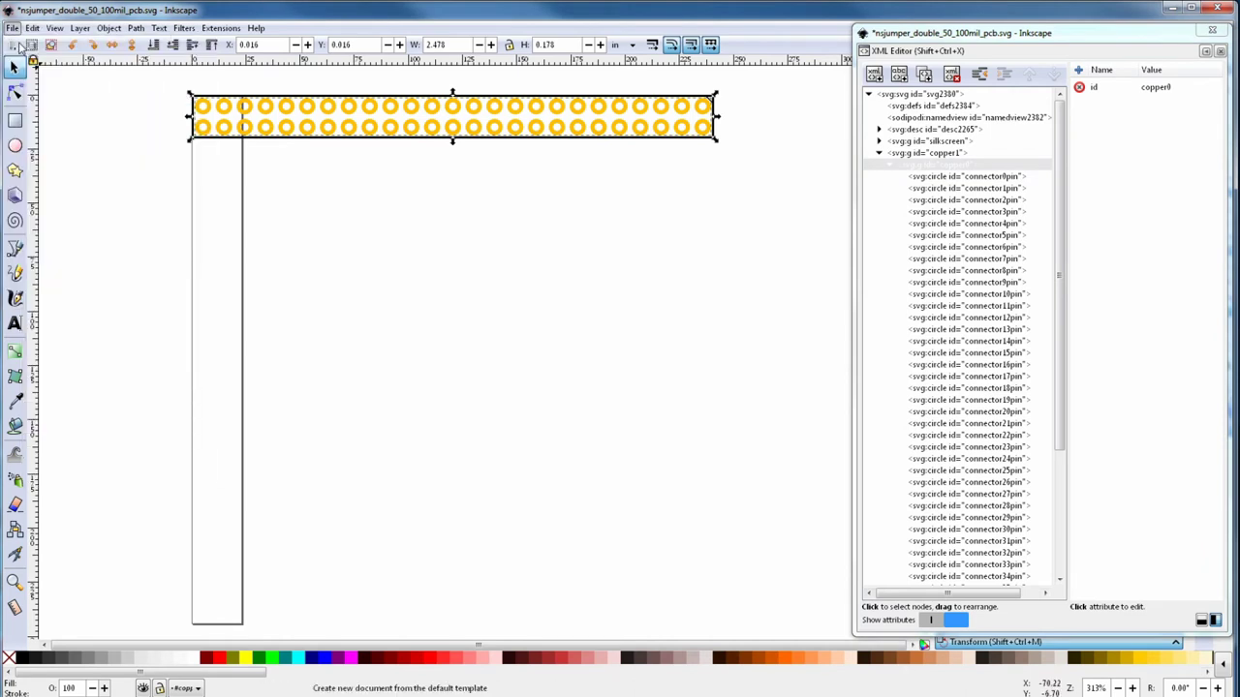
left_click(32, 28)
left_click(49, 127)
Step: Place the pasted pads at X 0, Y 0
triple_click(254, 44)
type("0")
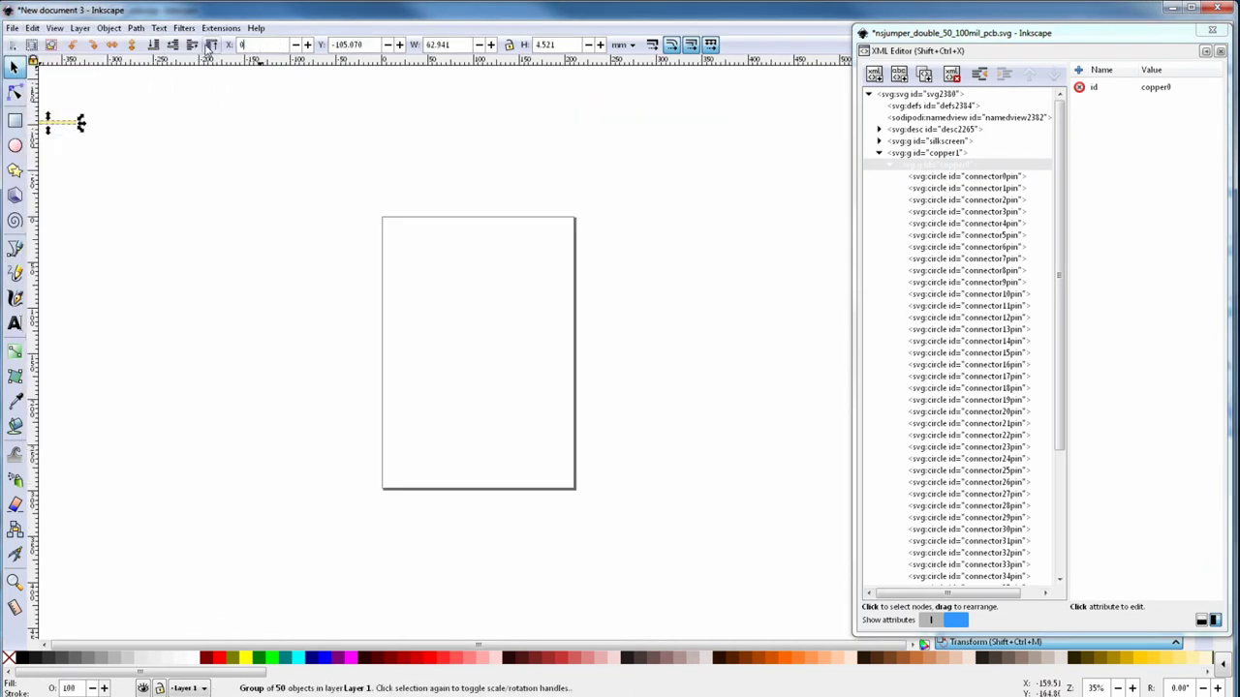
key("Return")
triple_click(376, 46)
type("0")
key("Return")
key("3")
key("Escape")
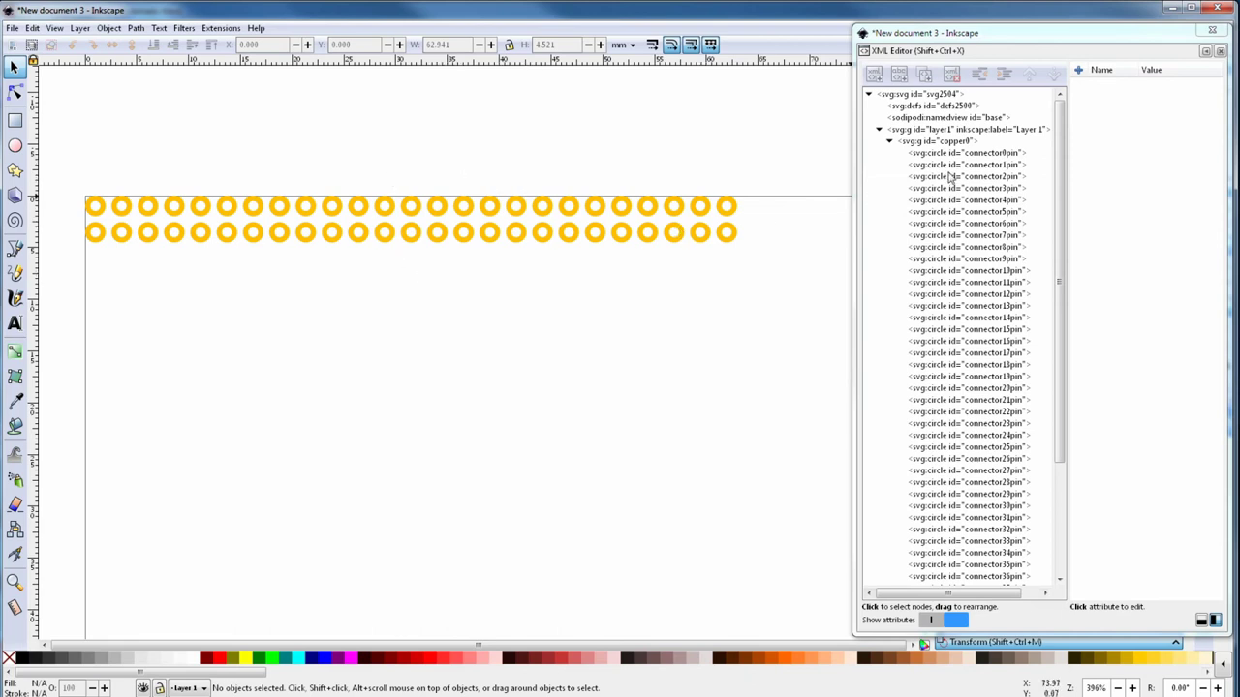
Step: Check the connector0pin id and reselect the whole copper0 pin group
left_click(999, 153)
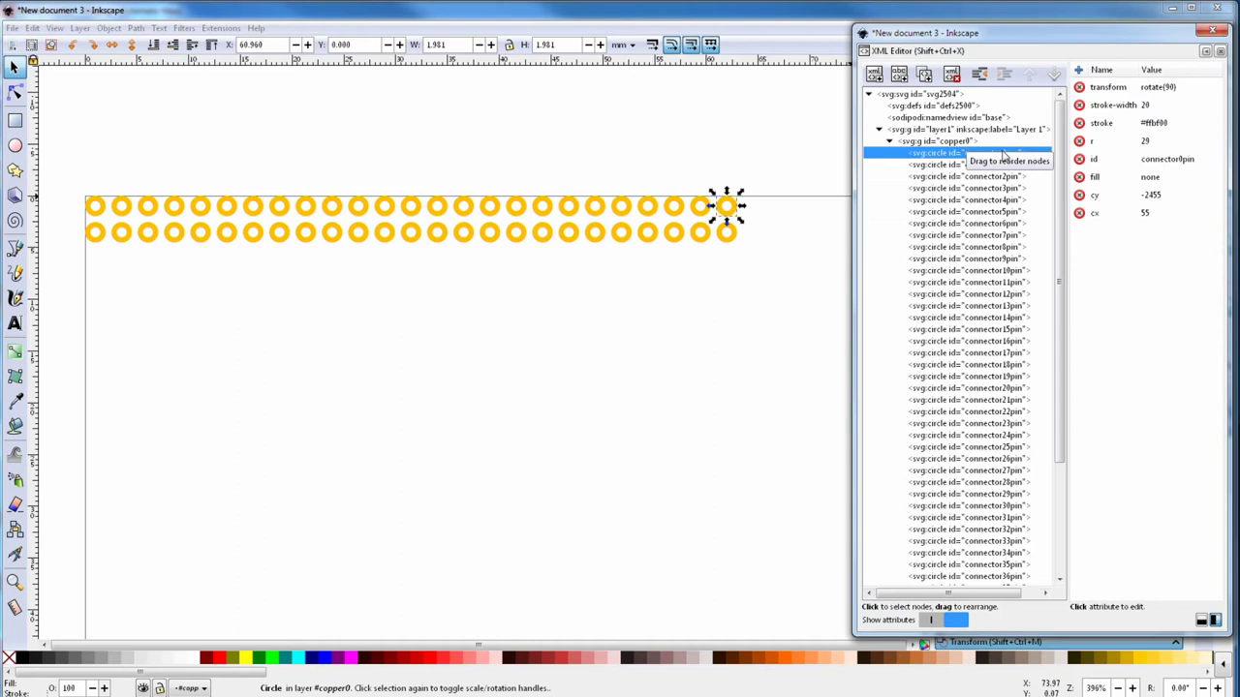
left_click(1180, 160)
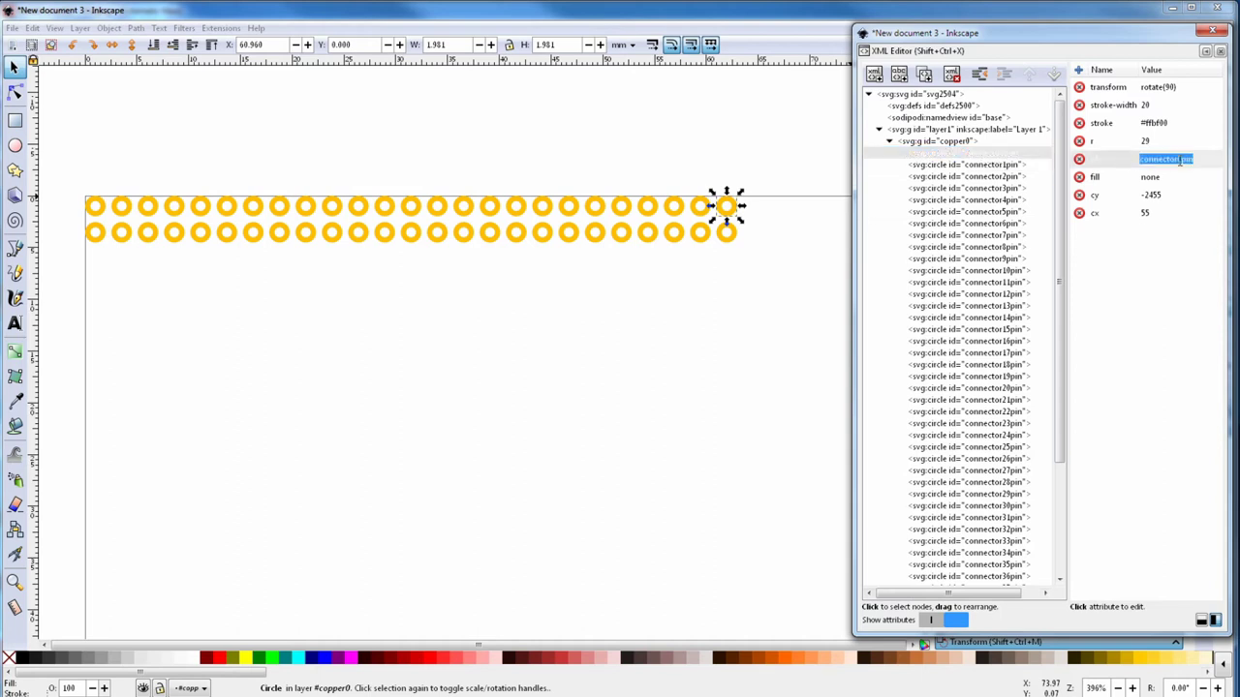
left_click(744, 329)
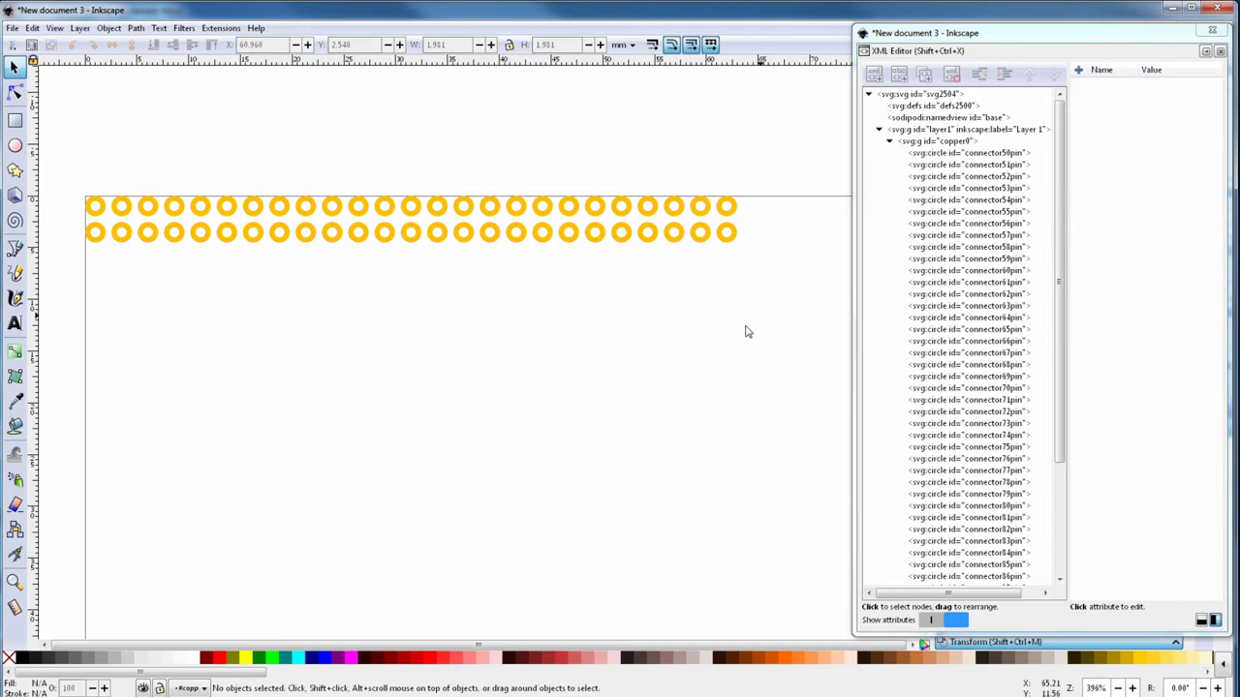
left_click_drag(1059, 155, 1071, 287)
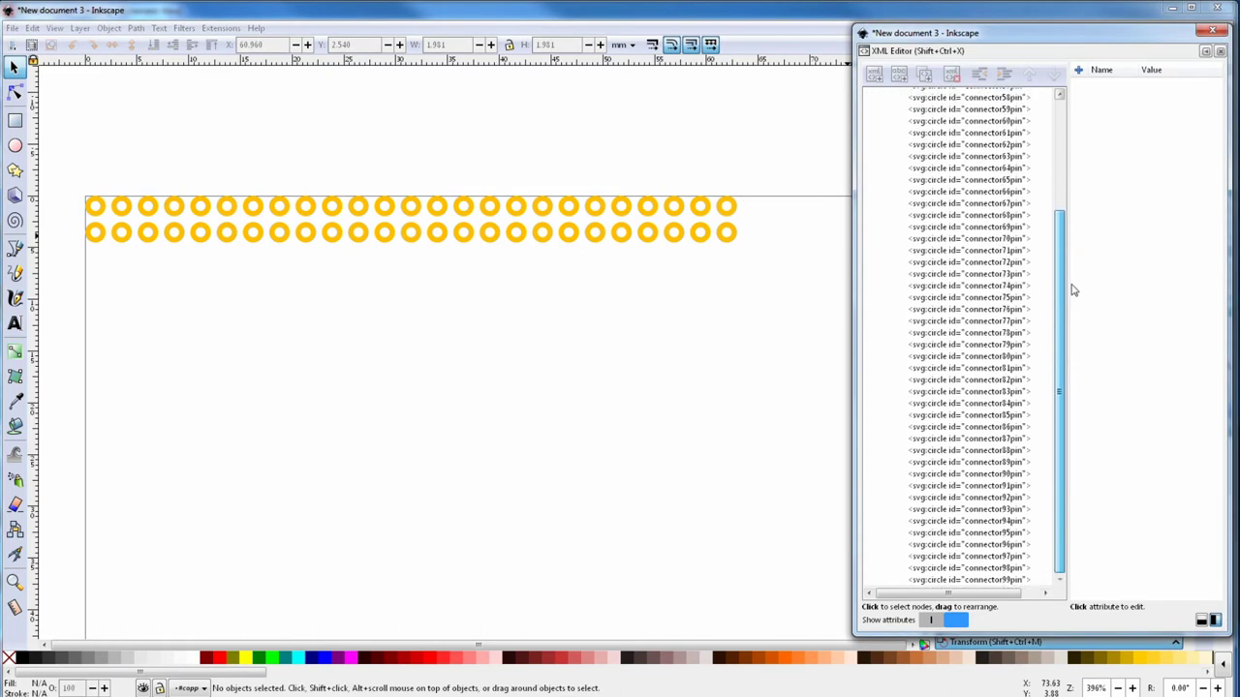
scroll(990, 175, "up", 5)
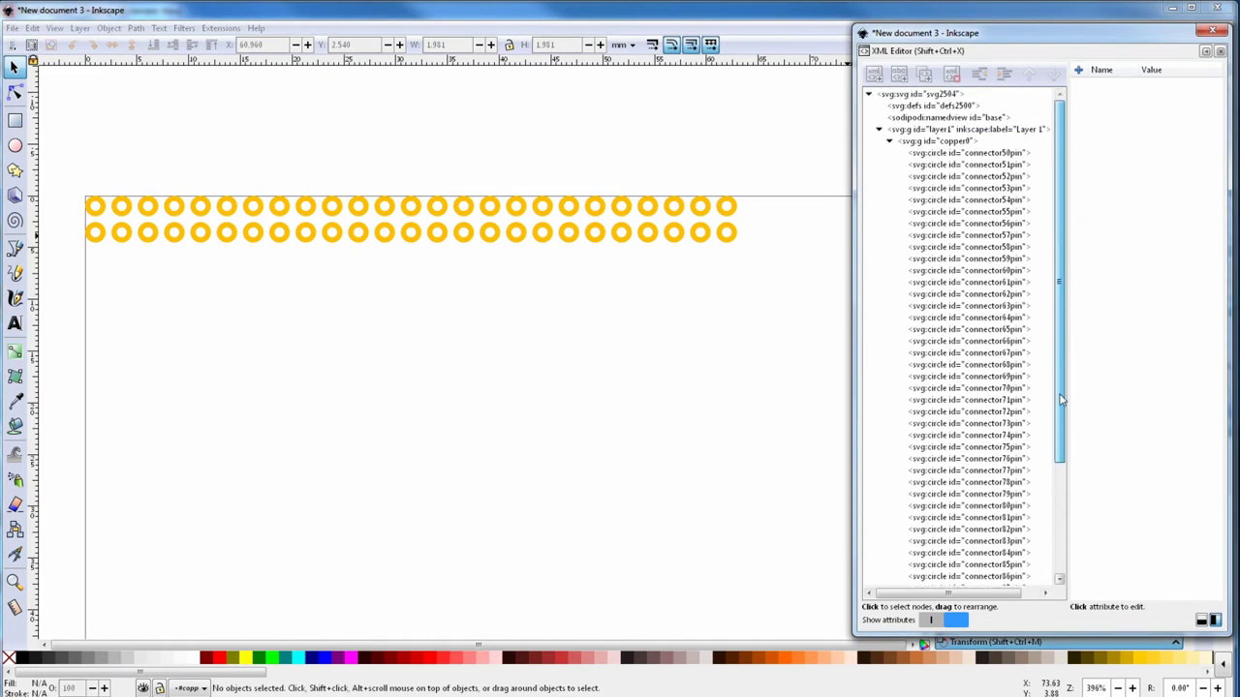
left_click(952, 142)
Step: Copy the copper0 pin group and switch to the jumper PCB document
left_click(32, 27)
left_click(107, 90)
key("ctrl+Tab")
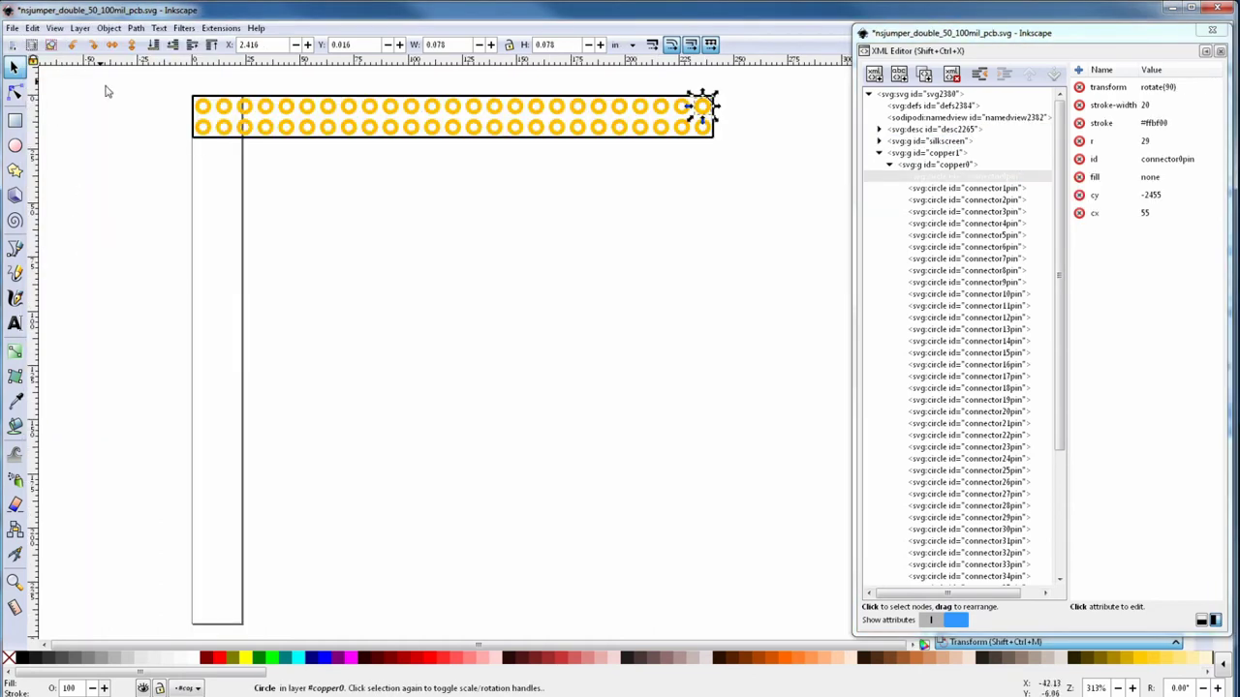
Step: Paste the pin group as copper0-3 and drag it below the existing two pin rows
left_click(32, 27)
left_click(38, 124)
left_click_drag(211, 226, 455, 439)
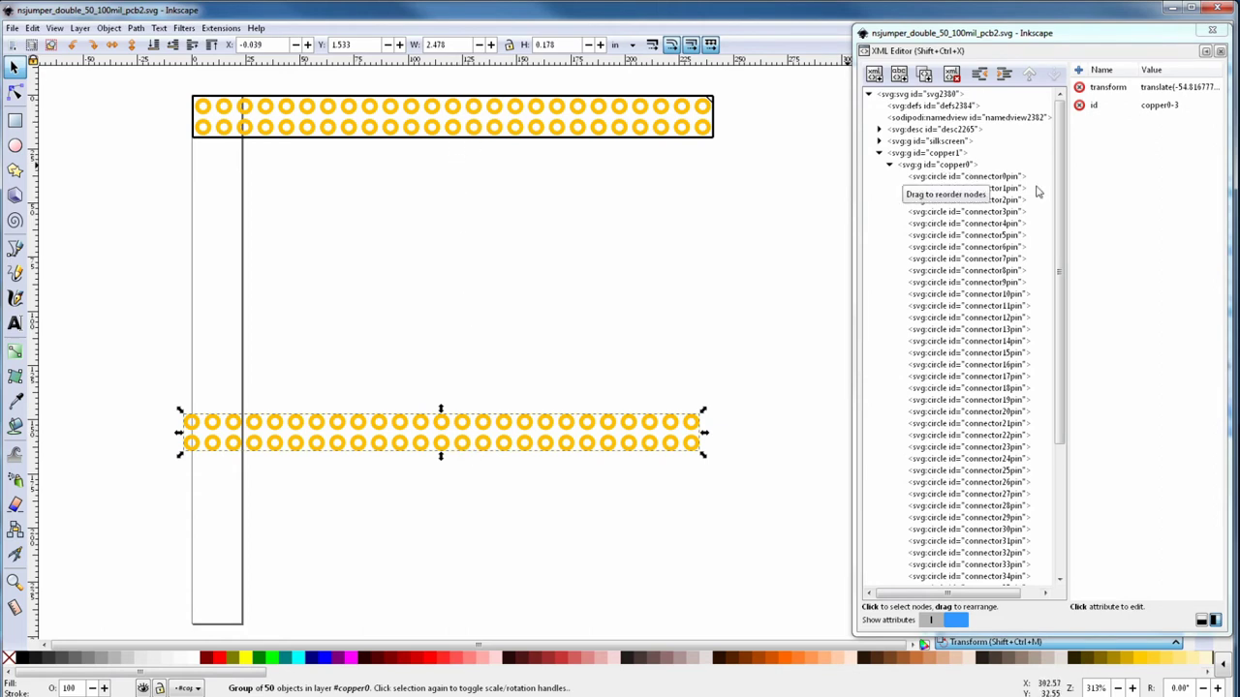
scroll(969, 387, "down", 6)
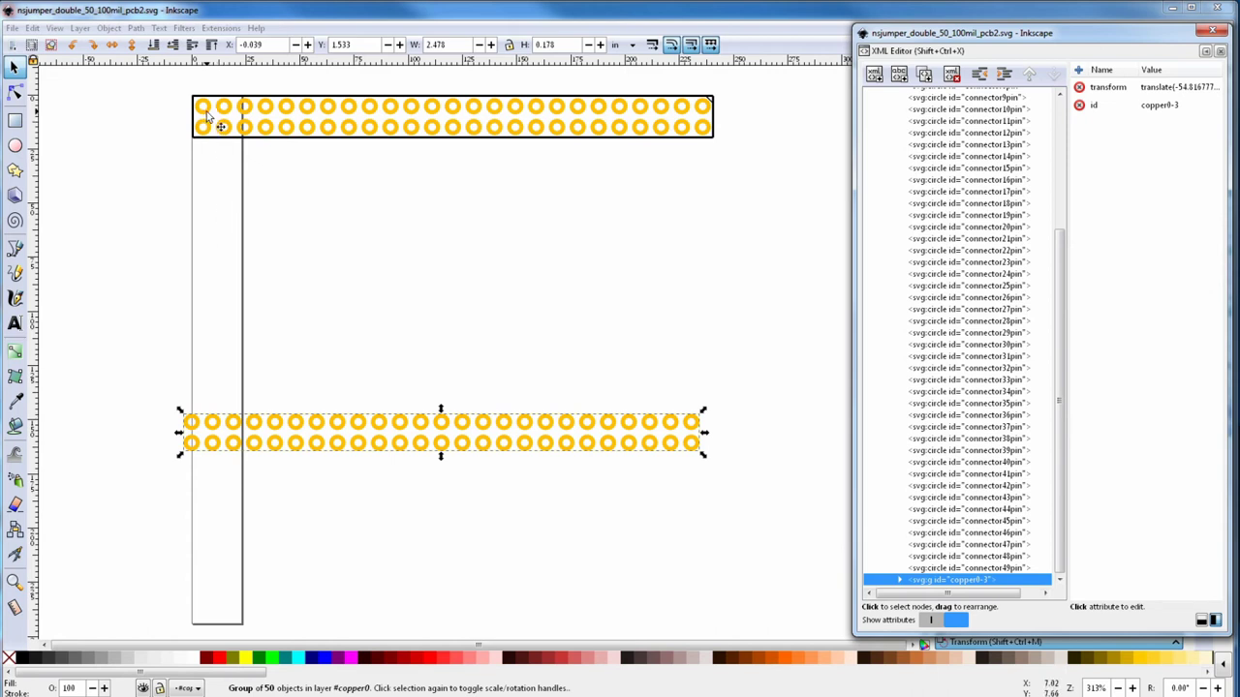
Step: Position the pasted copper0-3 group at X 0.016 in, Y 2.016 in
left_click(966, 275)
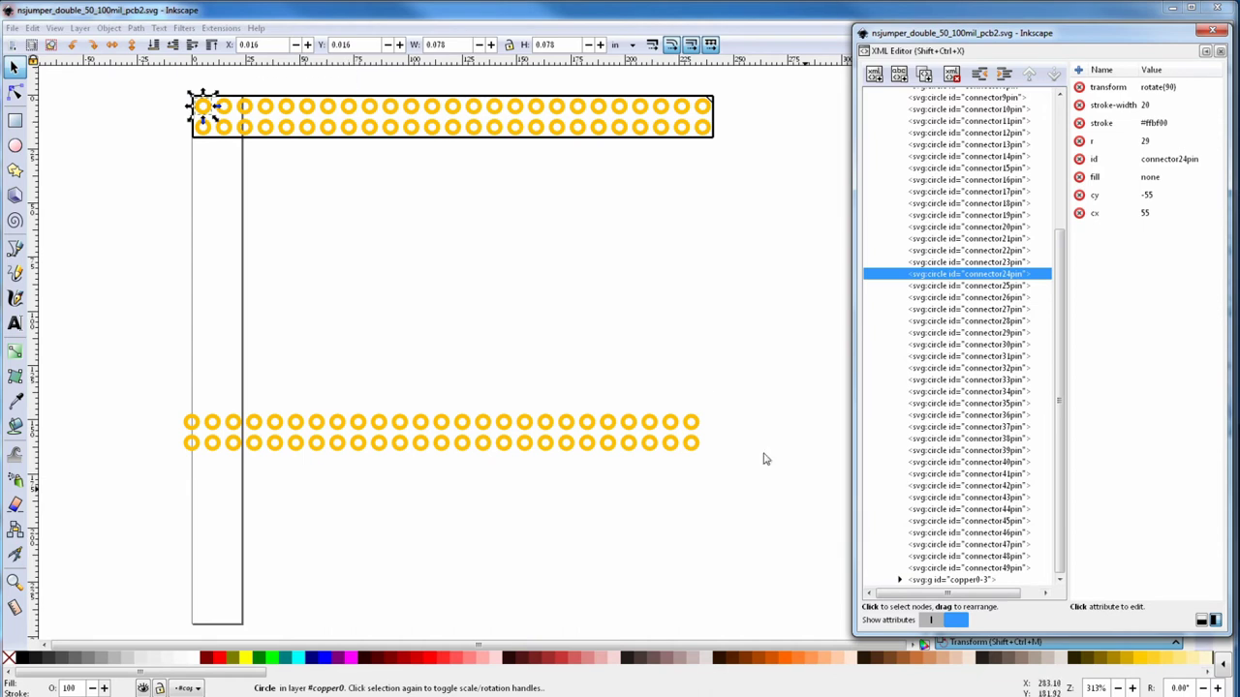
left_click(937, 580)
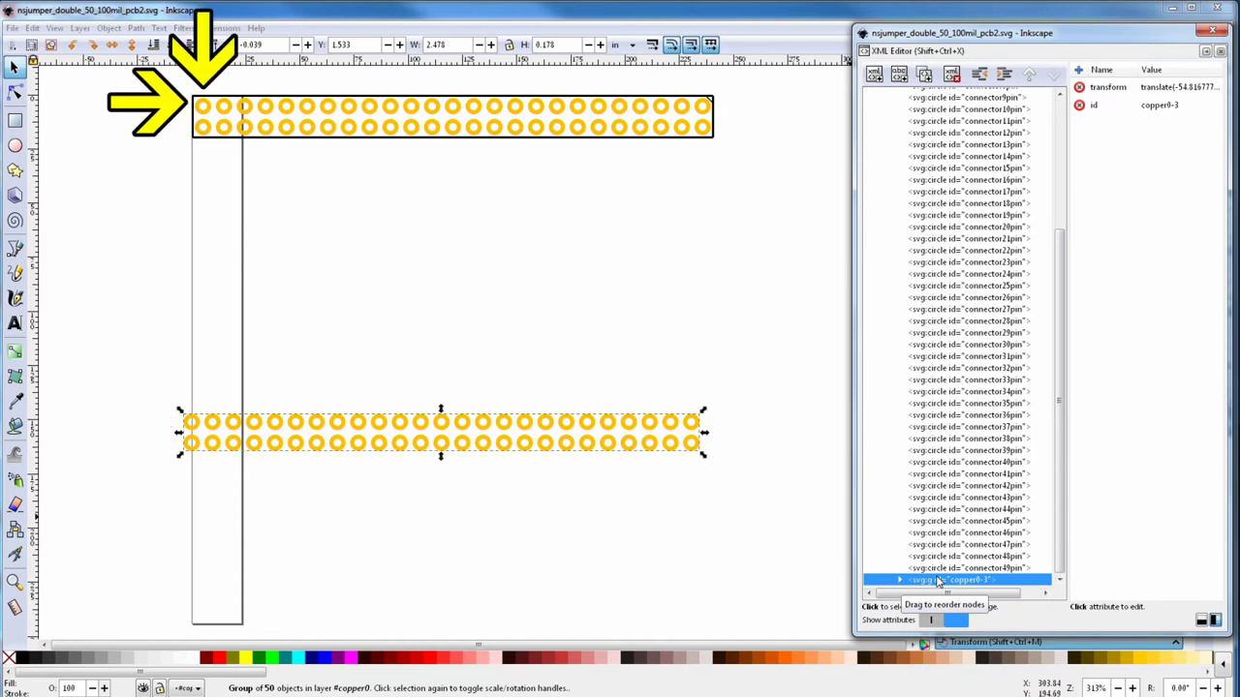
left_click(206, 48)
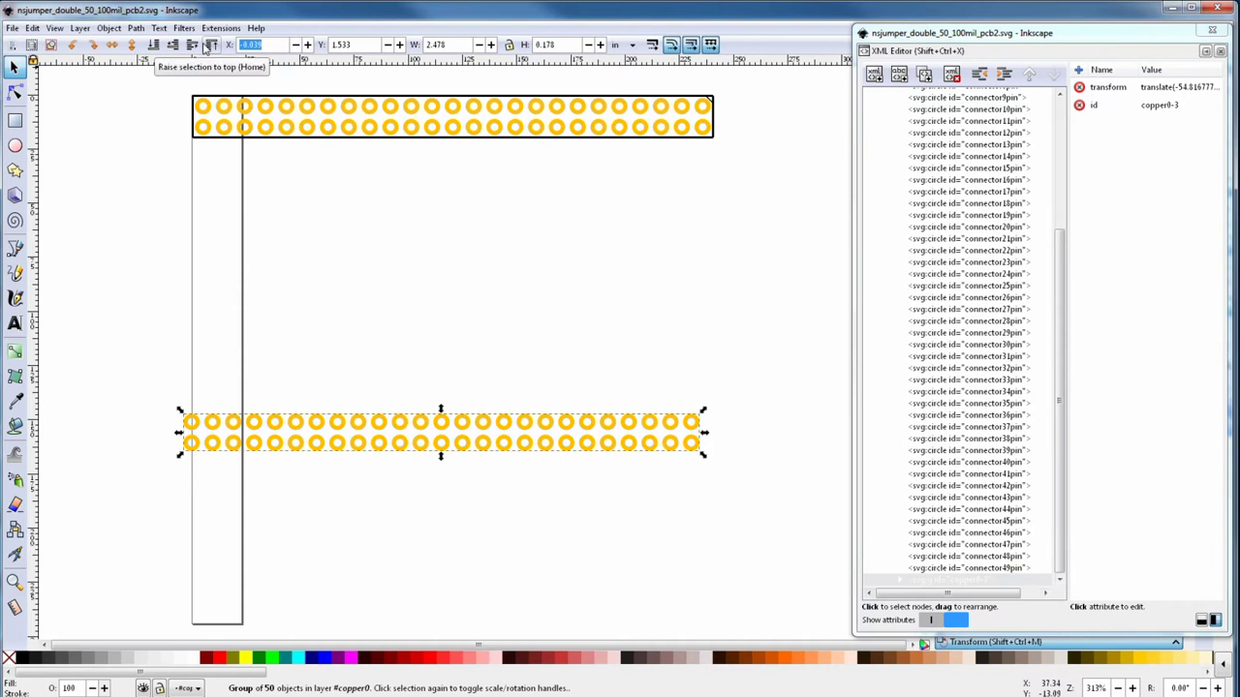
type("0.016")
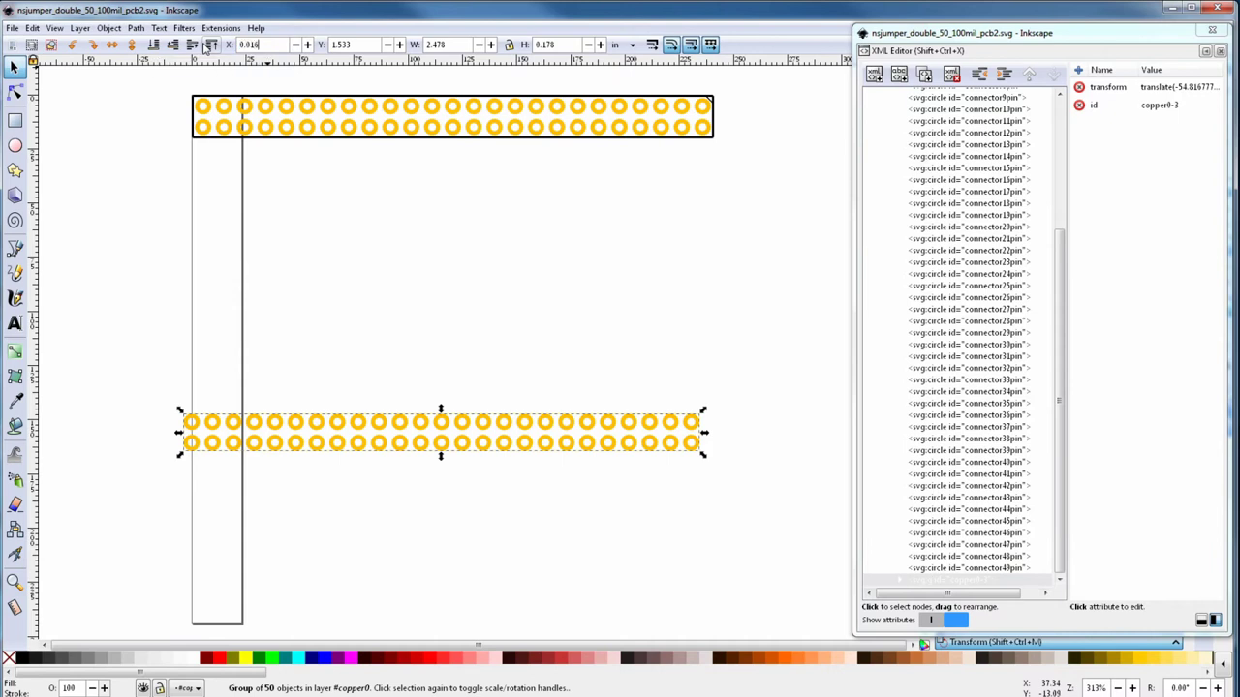
key("Return")
triple_click(351, 45)
type("2.016")
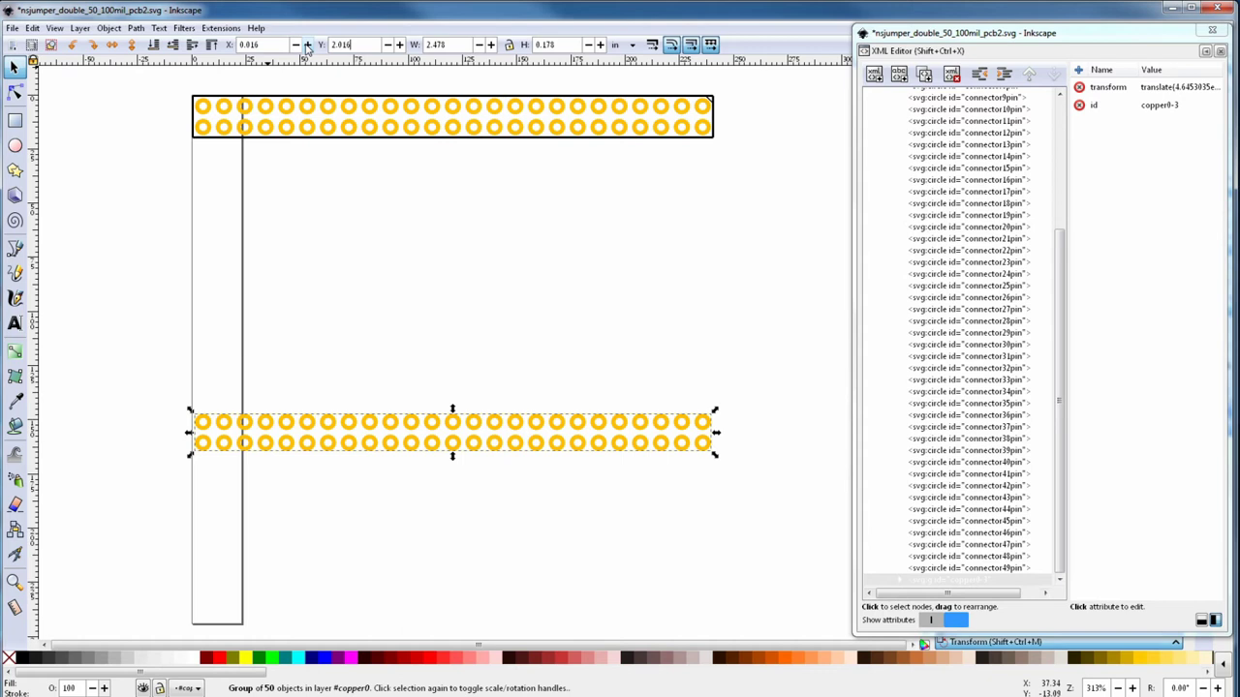
key("Return")
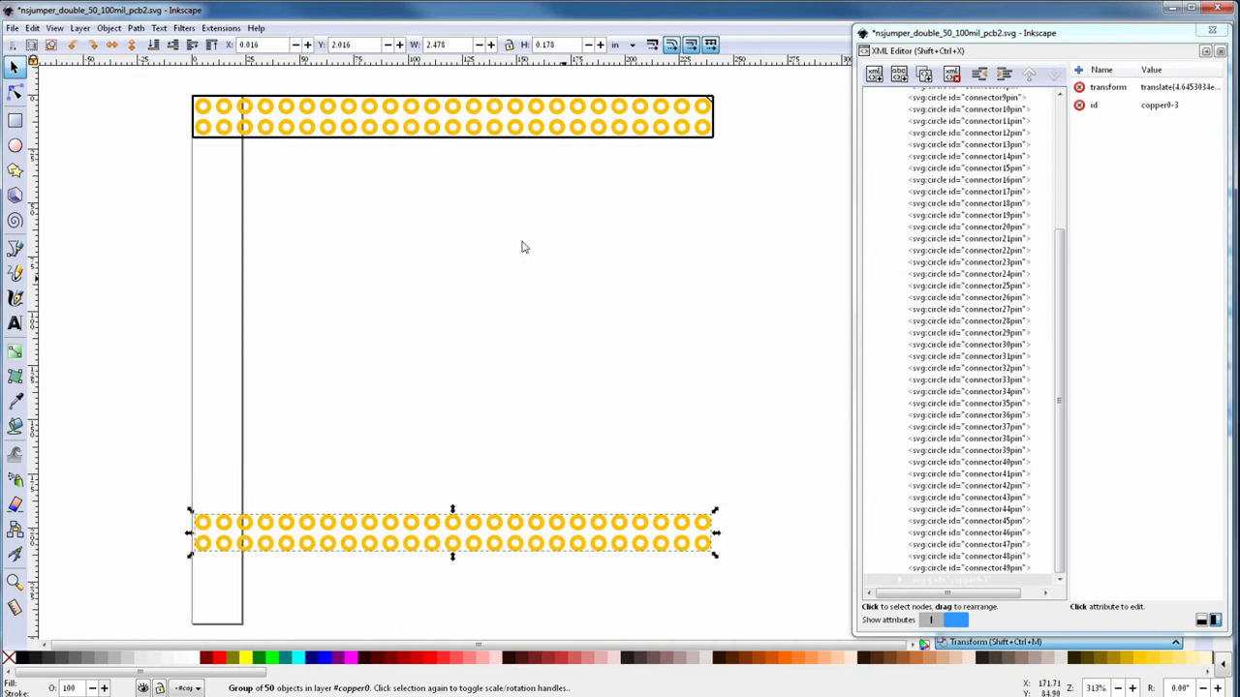
Step: Ungroup the copper0-3 group into 50 separate pin circles
left_click(109, 27)
left_click(129, 175)
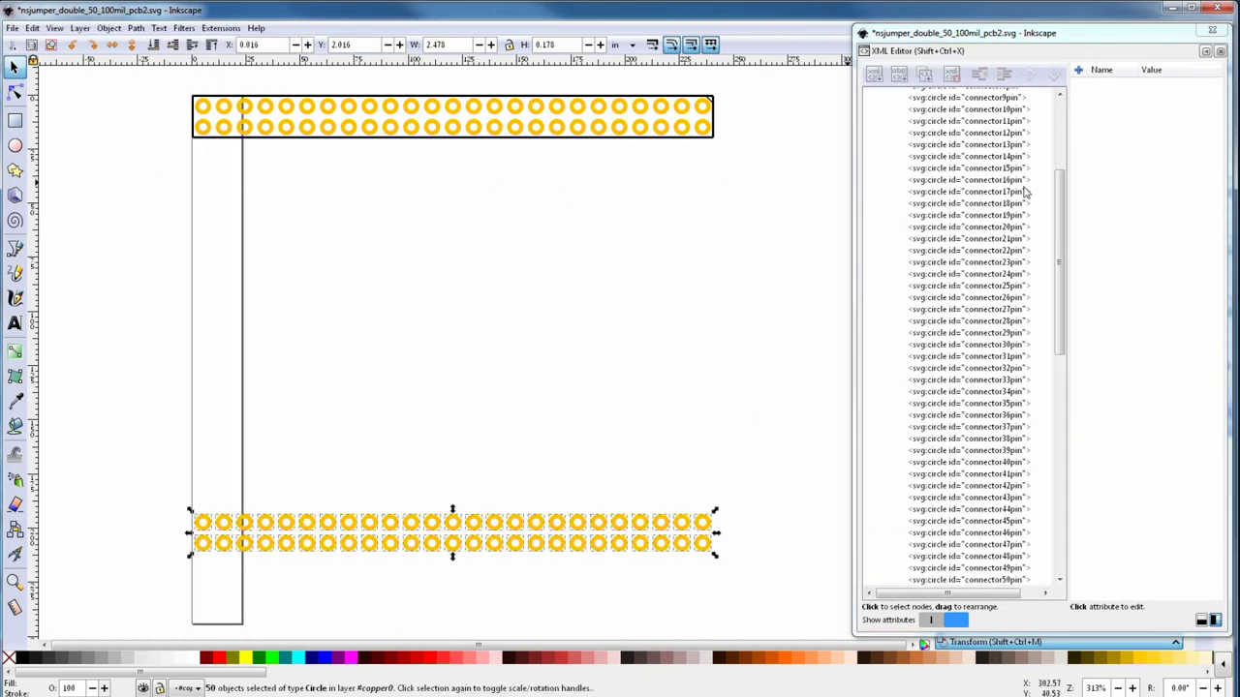
left_click_drag(1060, 146, 1072, 451)
Step: Delete the 120 comment from the silkscreen group in the XML Editor
key("Escape")
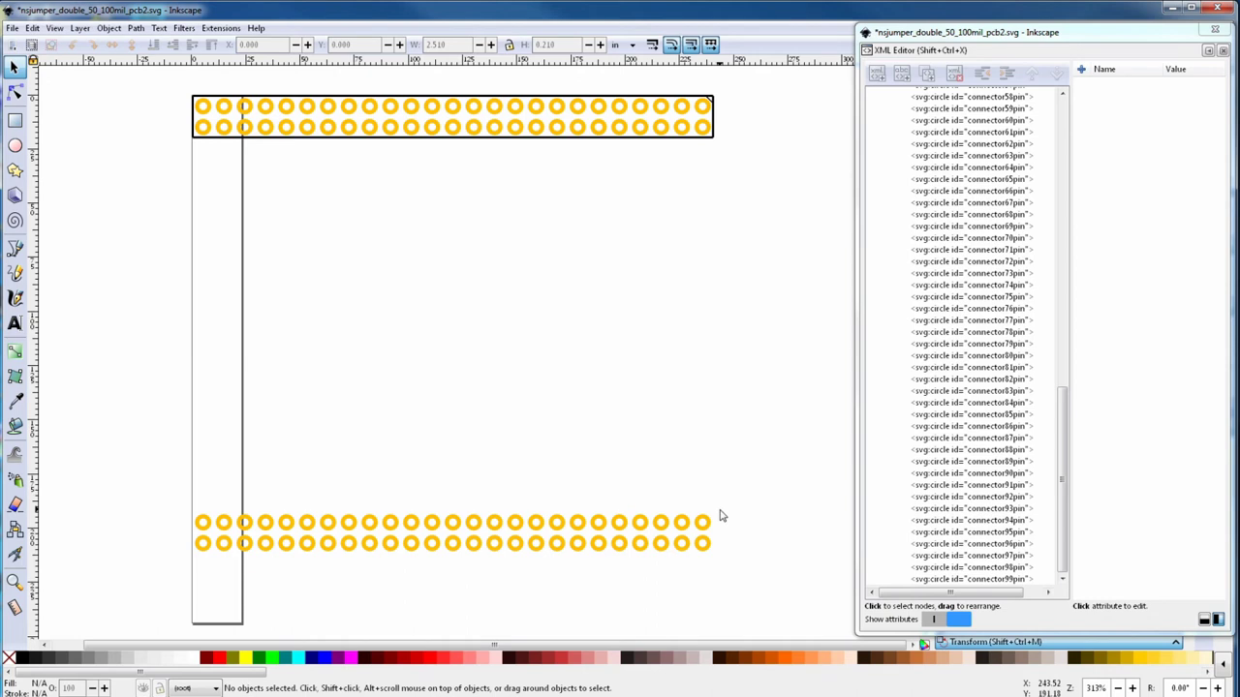
left_click_drag(1064, 485, 1063, 199)
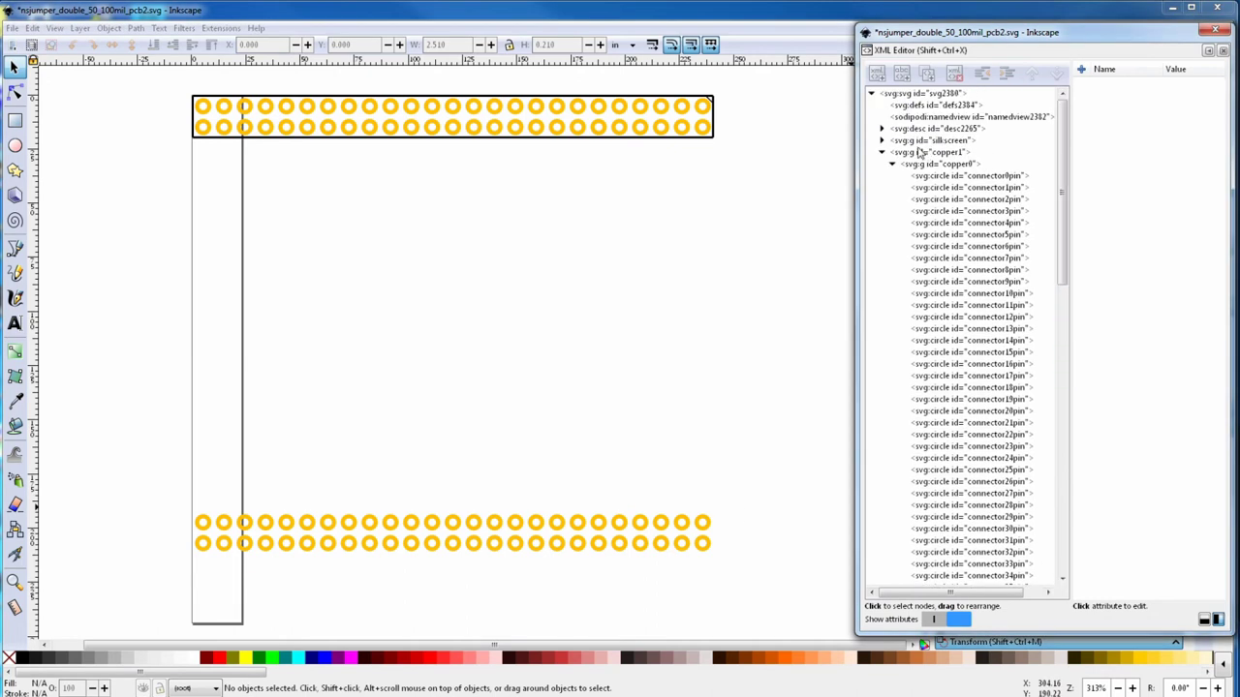
left_click(885, 141)
left_click(935, 211)
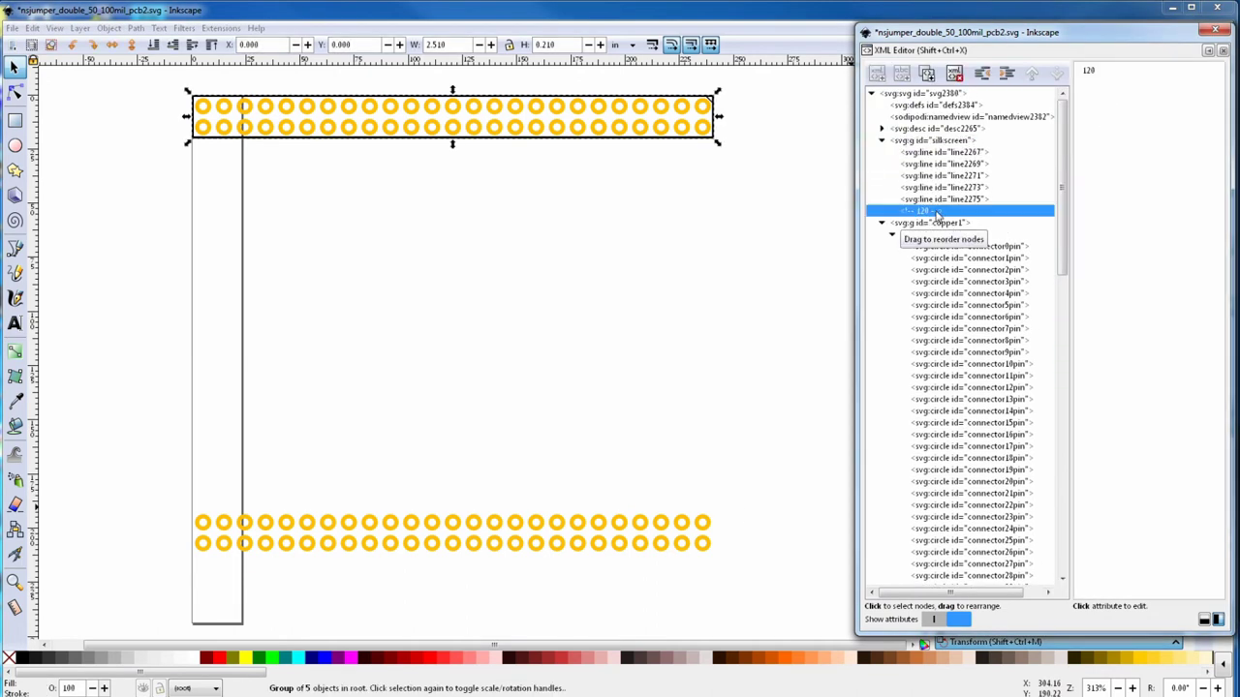
left_click(954, 76)
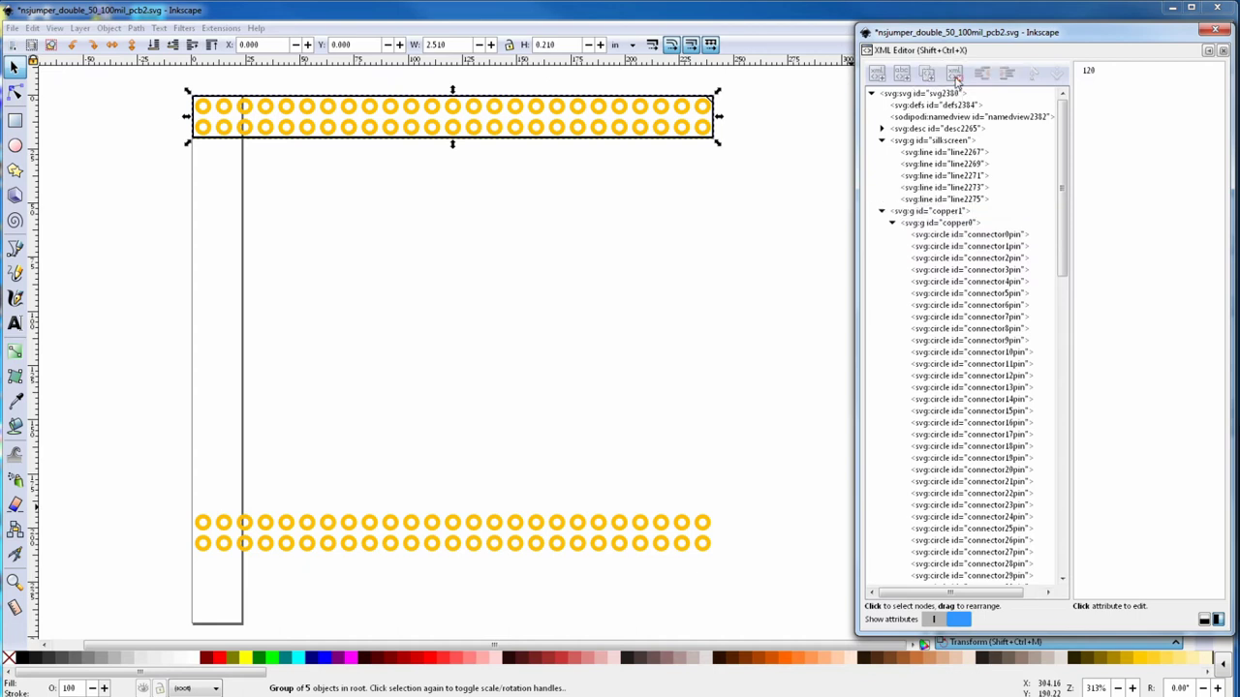
Step: Duplicate silkscreen line line2267 and move the copy to Y 2.000 in
left_click(954, 153)
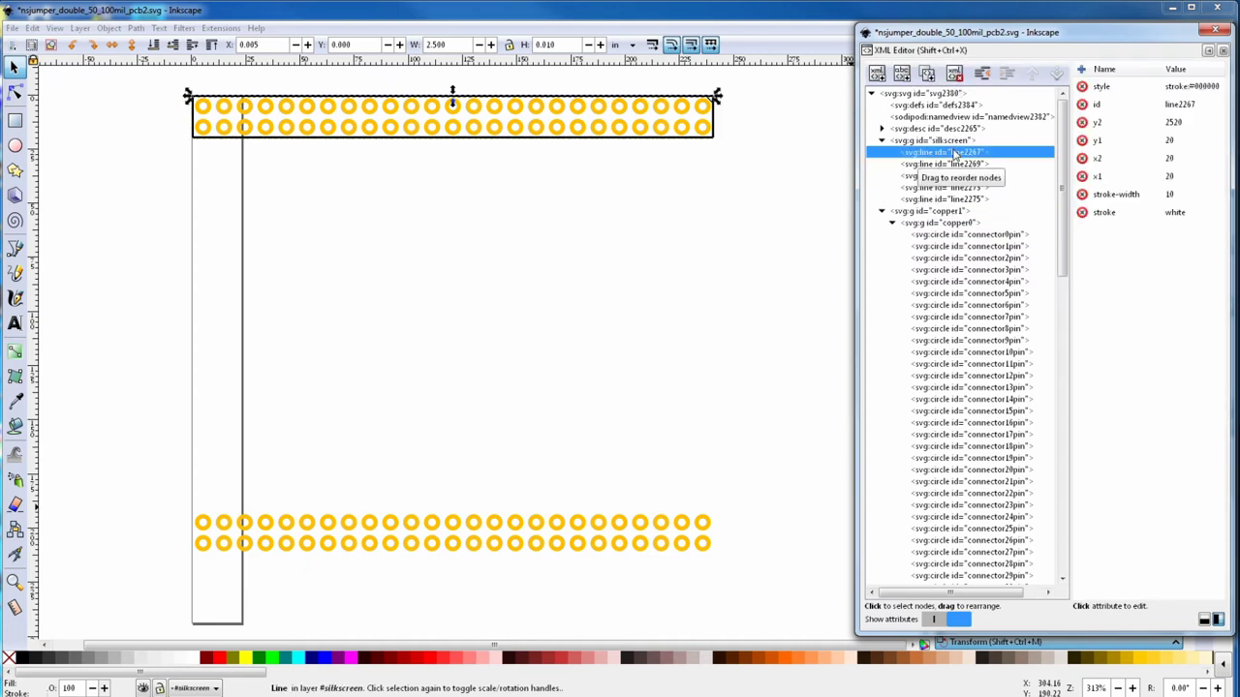
left_click(927, 75)
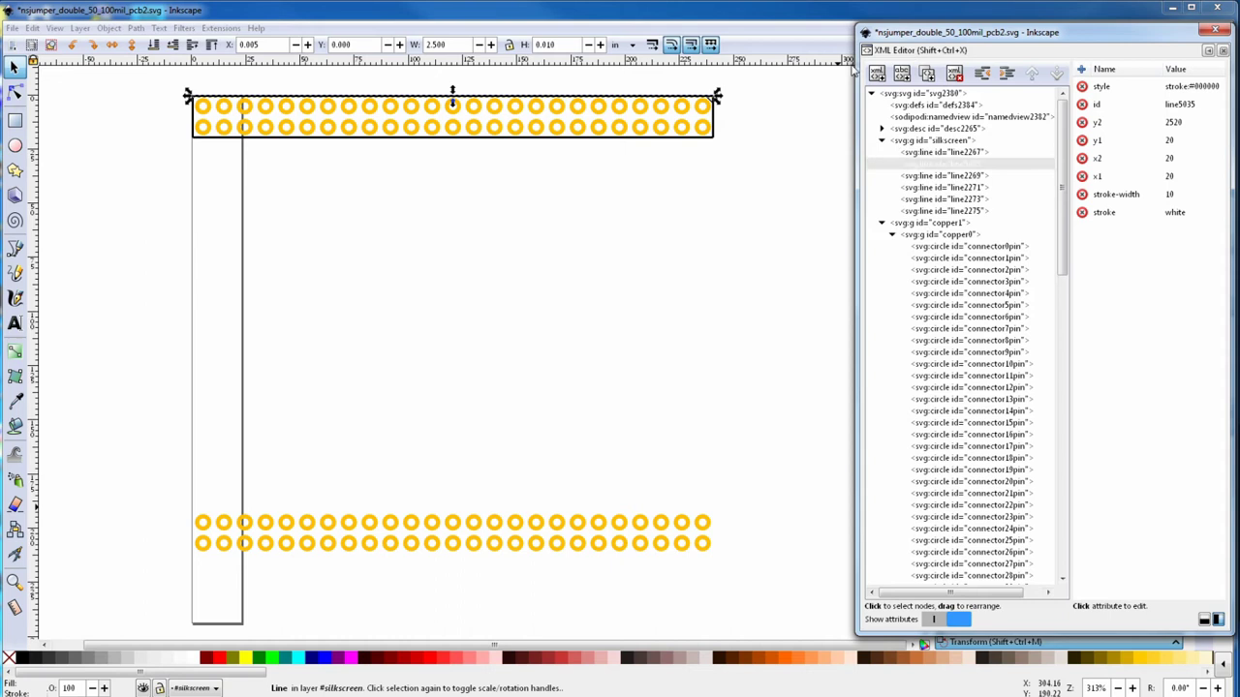
triple_click(341, 46)
type("2")
key("Return")
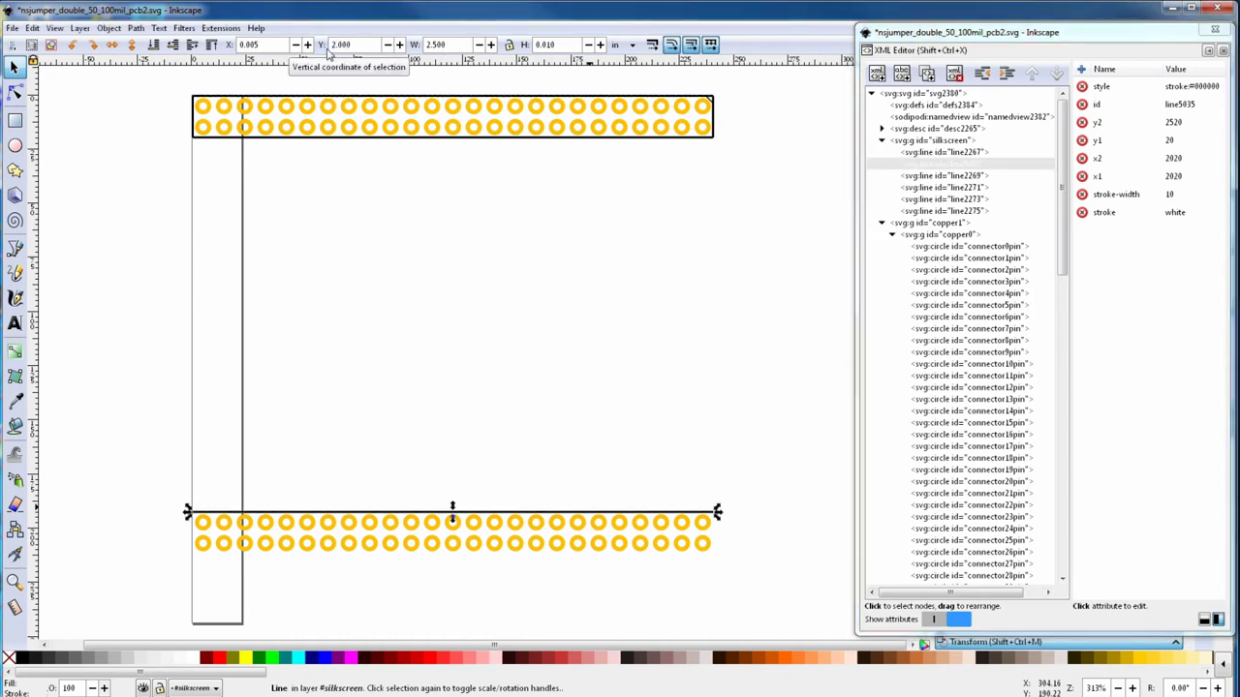
Step: Undo the duplicated line, then duplicate the silkscreen group and nest the copy inside it
key("ctrl+z")
key("ctrl+z")
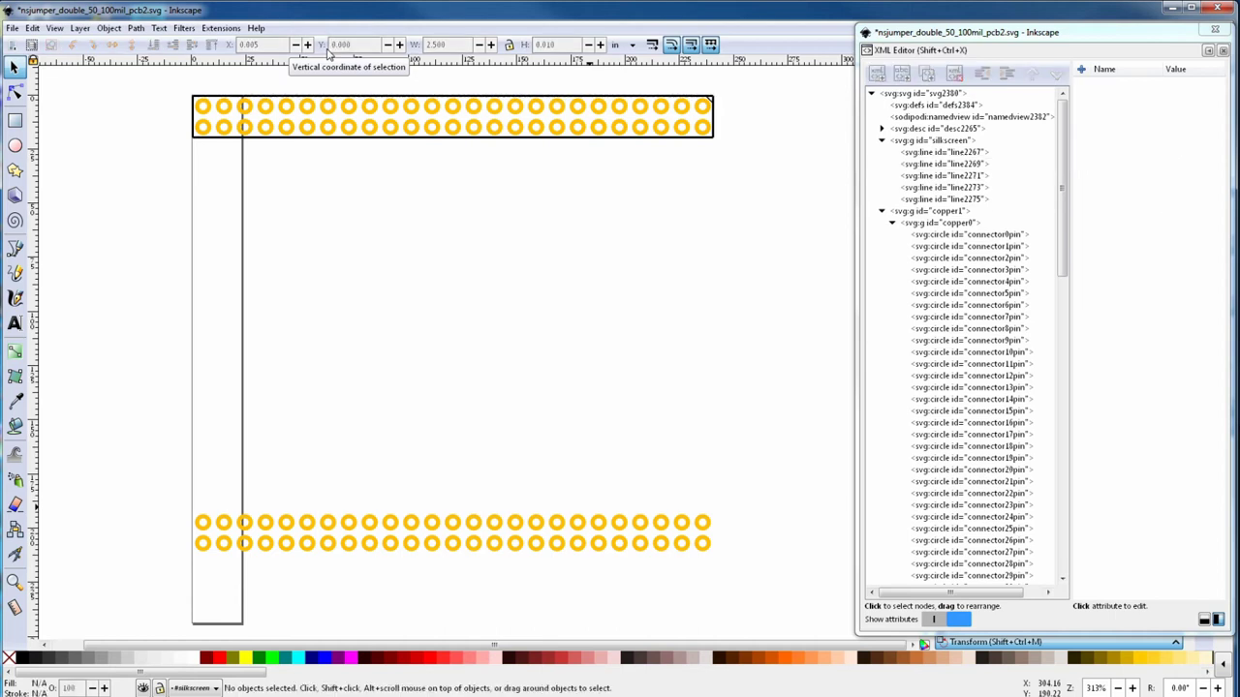
left_click(915, 142)
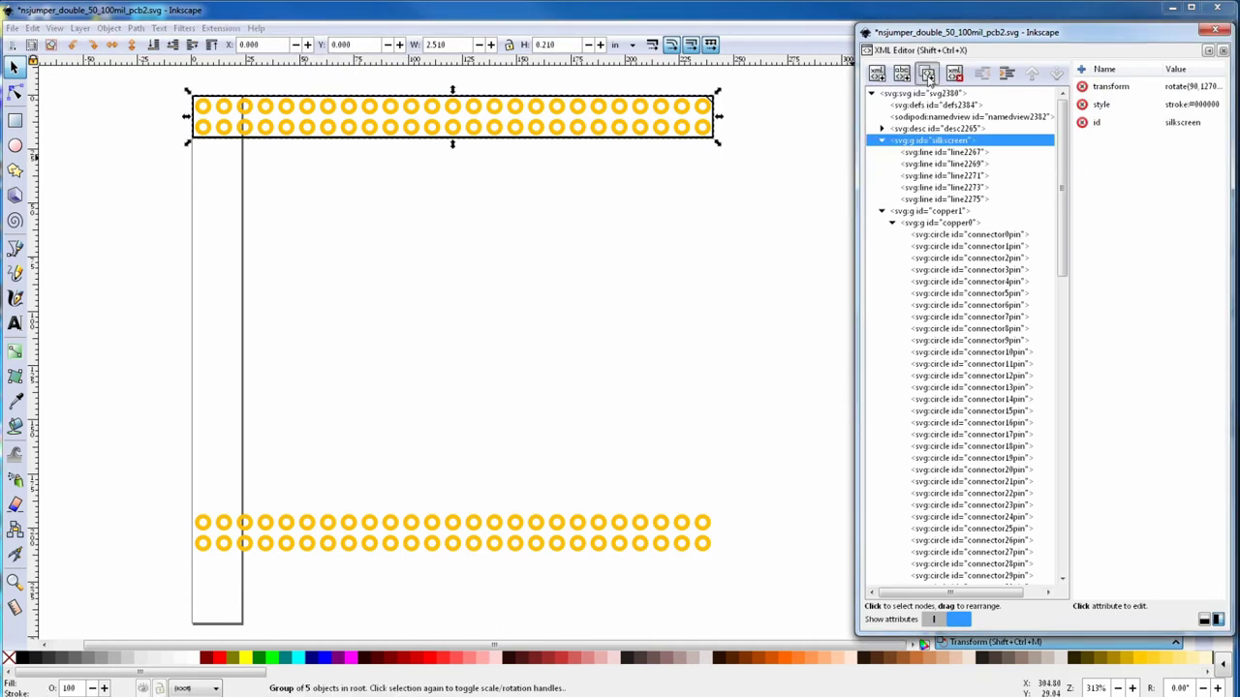
left_click(927, 76)
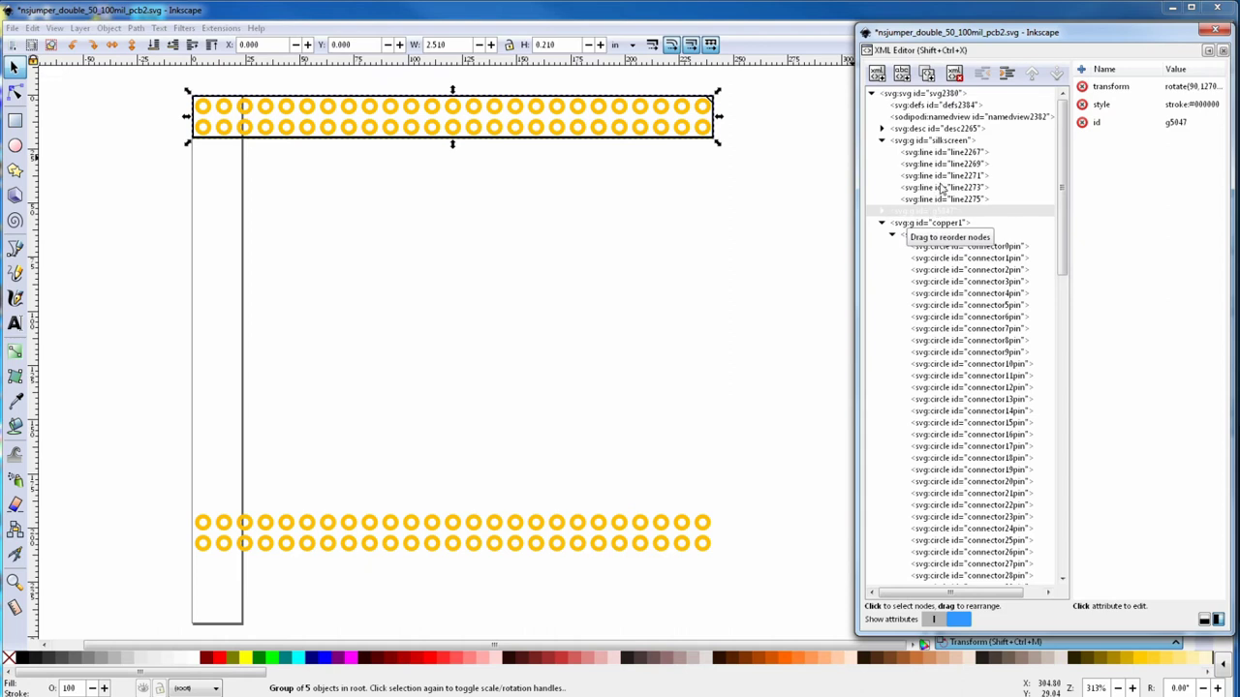
left_click(1007, 76)
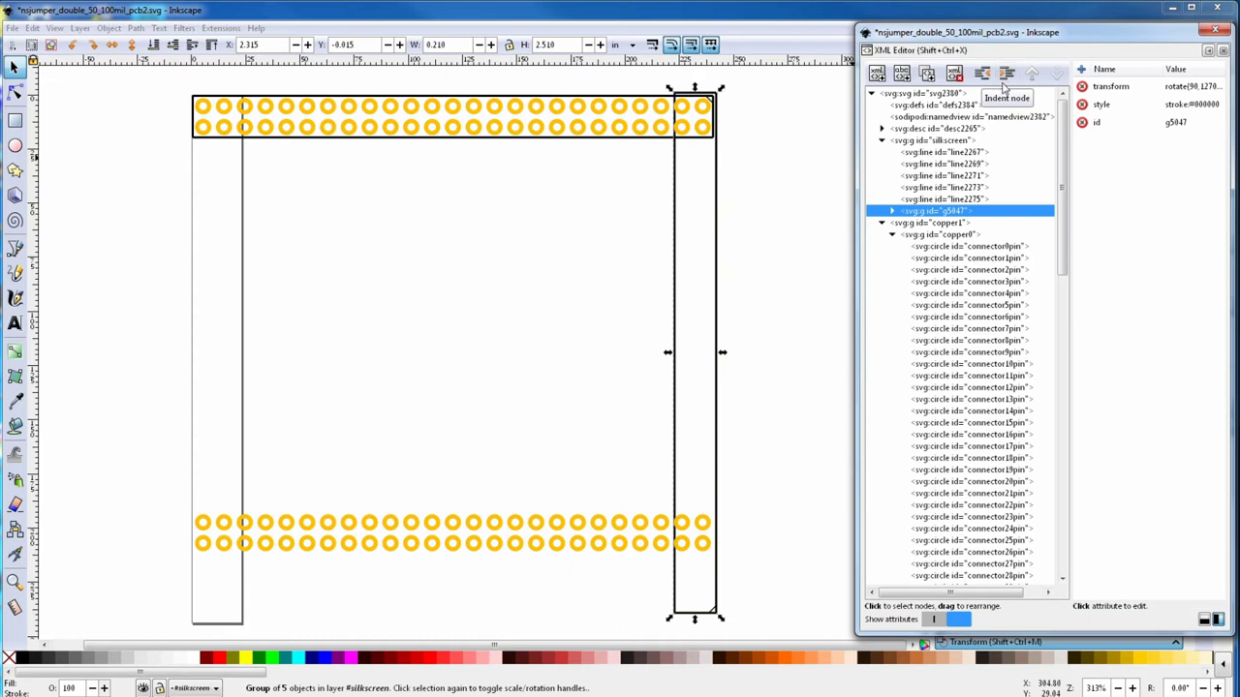
left_click(950, 142)
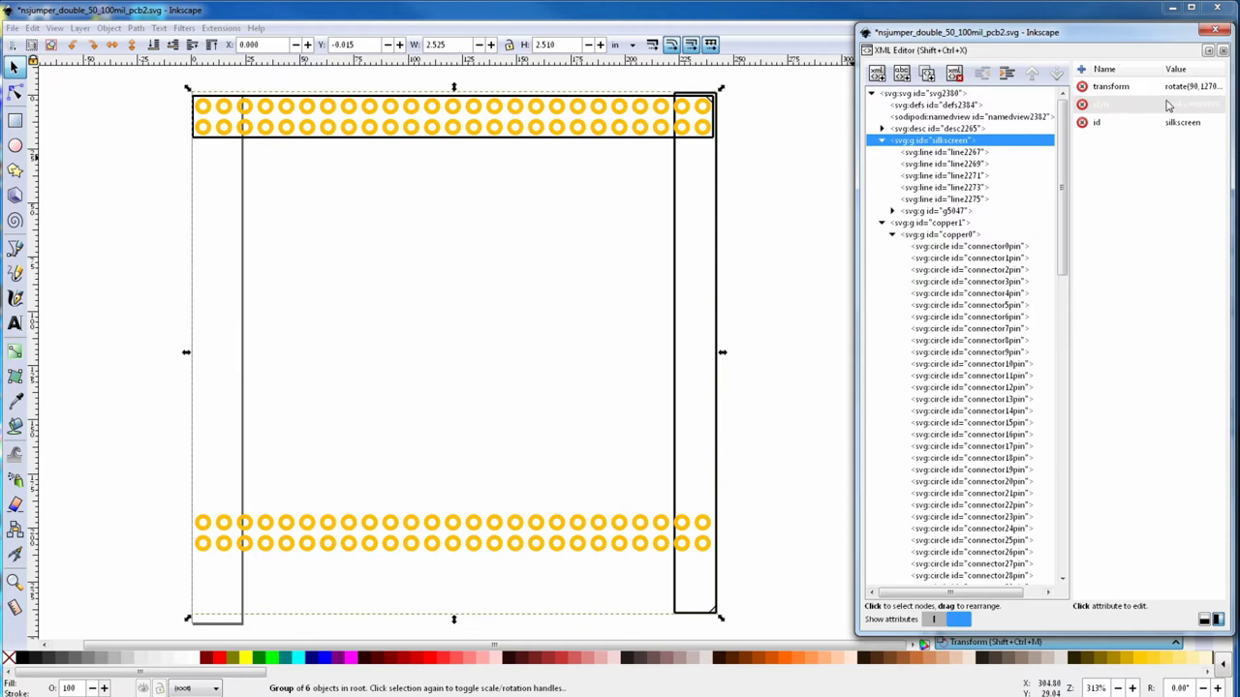
Step: Remove copy g5047's rotation and move it to Y 2 to frame the lower pin rows
left_click(945, 211)
left_click(1082, 86)
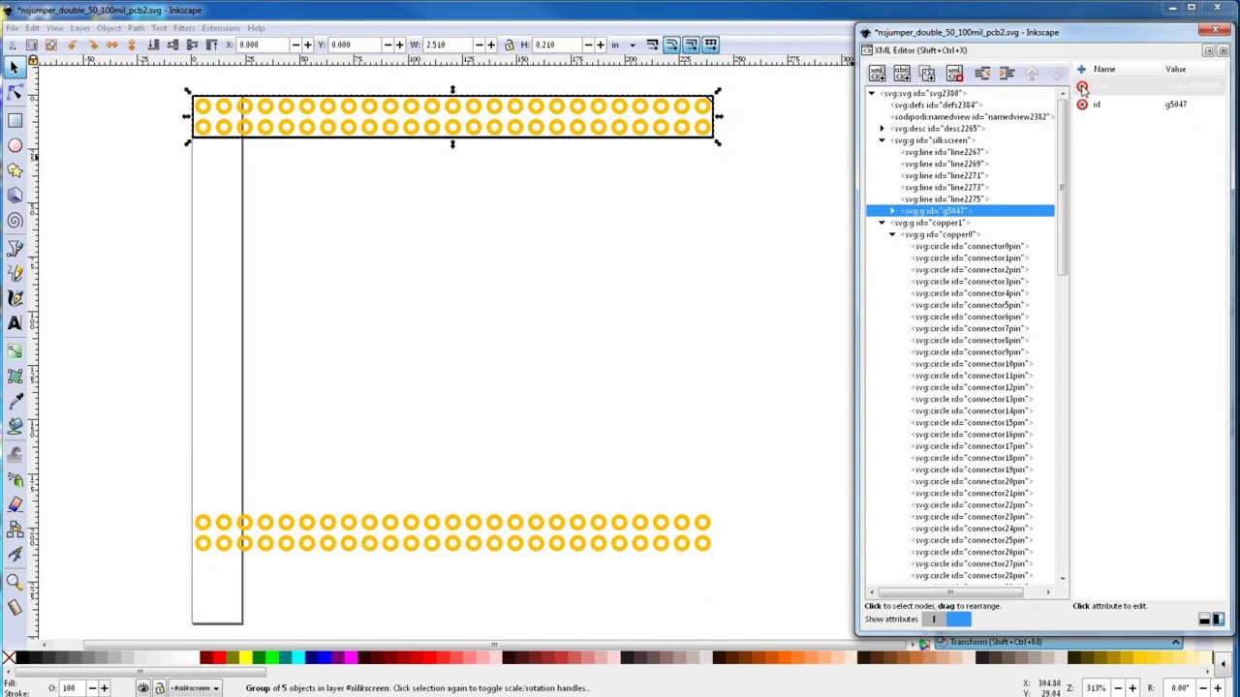
double_click(343, 45)
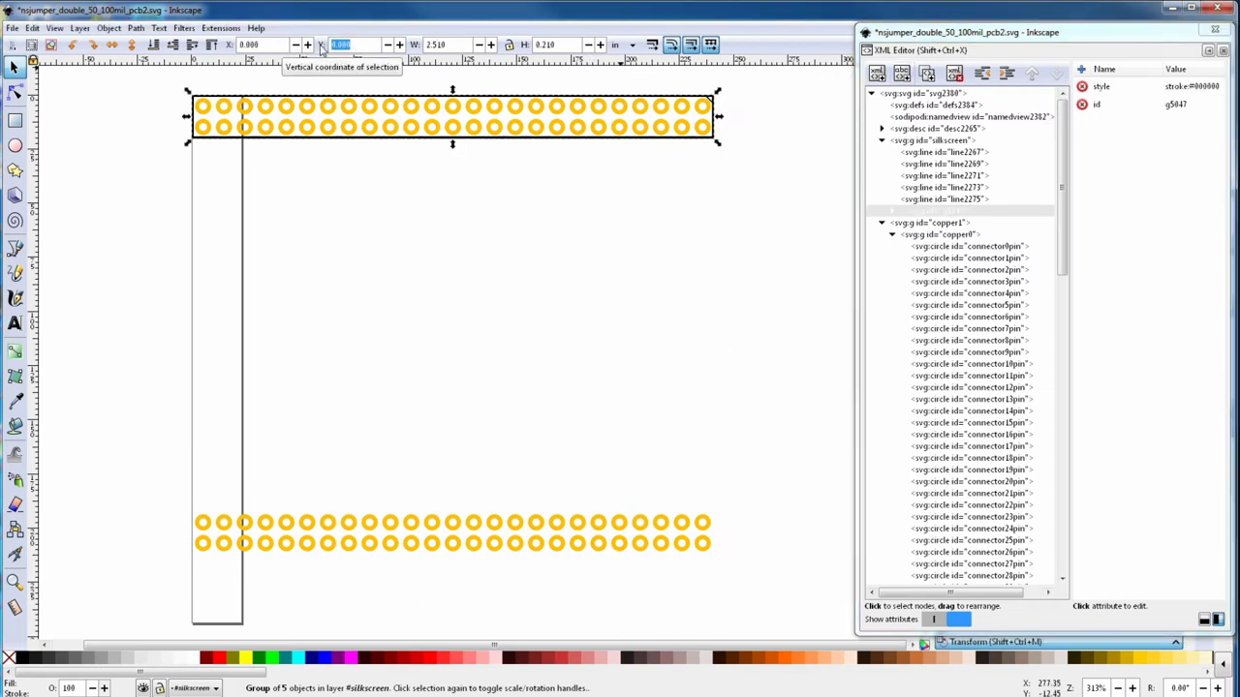
type("2")
key("Return")
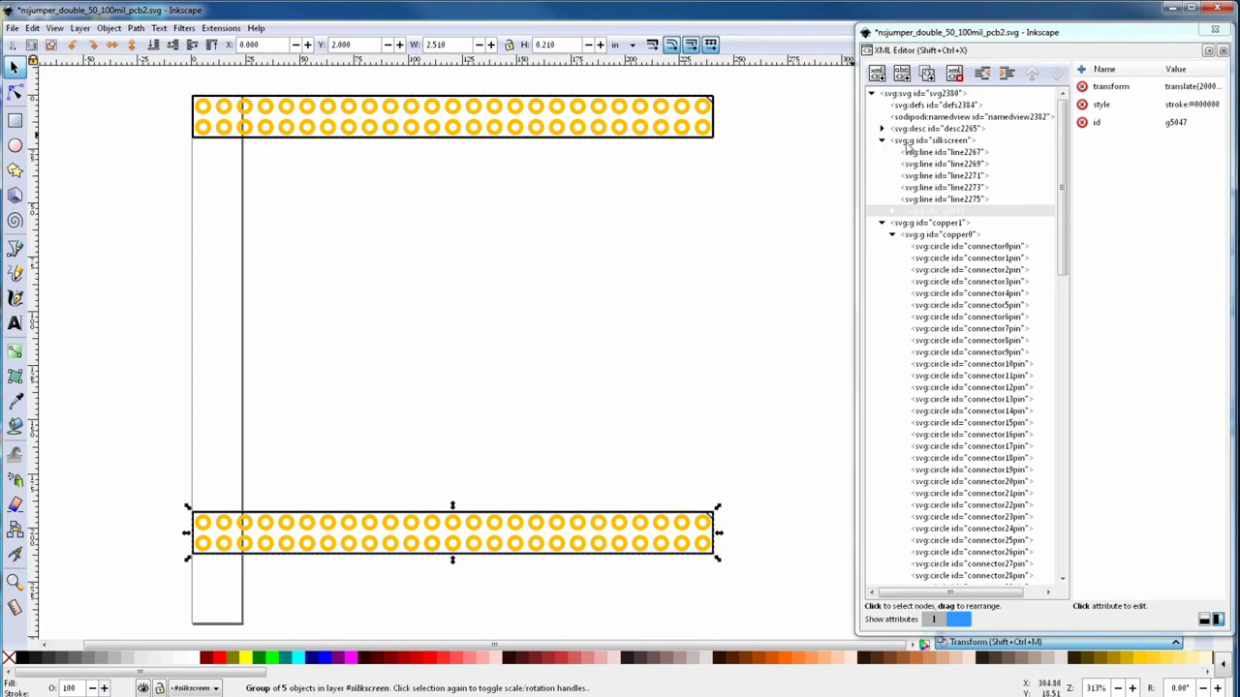
left_click(910, 143)
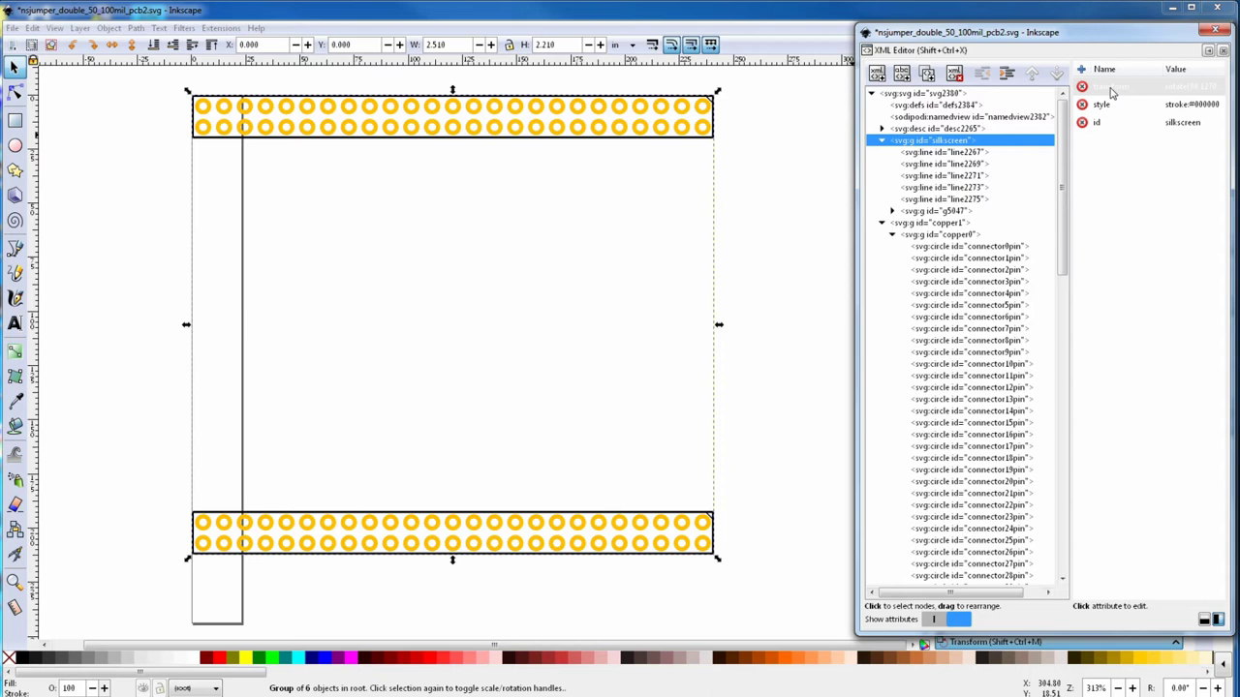
Step: Ungroup silkscreen, regroup its six objects, and give the new group the id 'silkscreen'
left_click(108, 28)
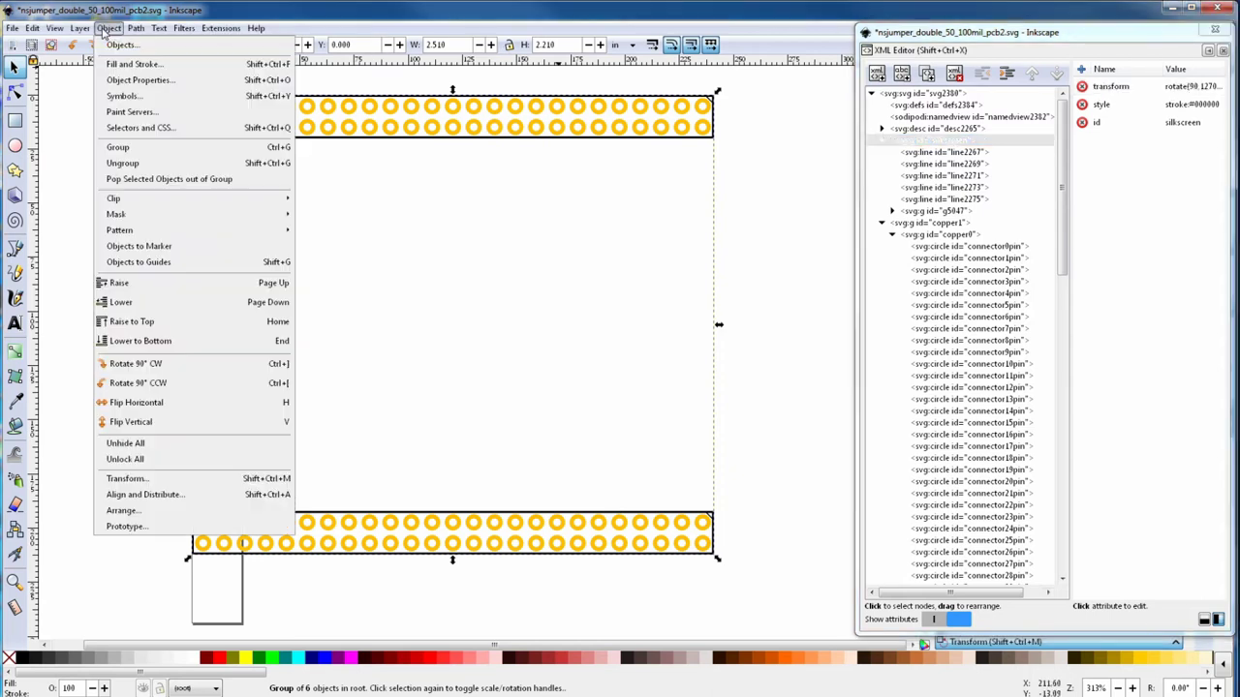
left_click(122, 163)
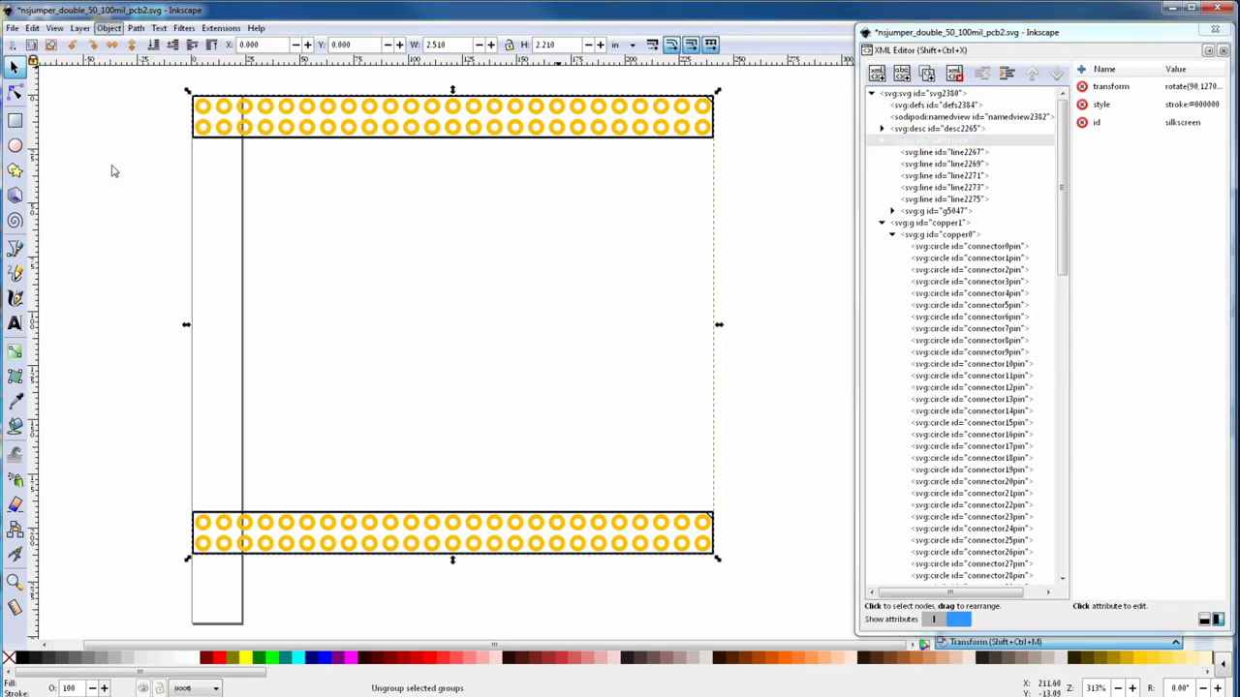
left_click(109, 28)
left_click(117, 147)
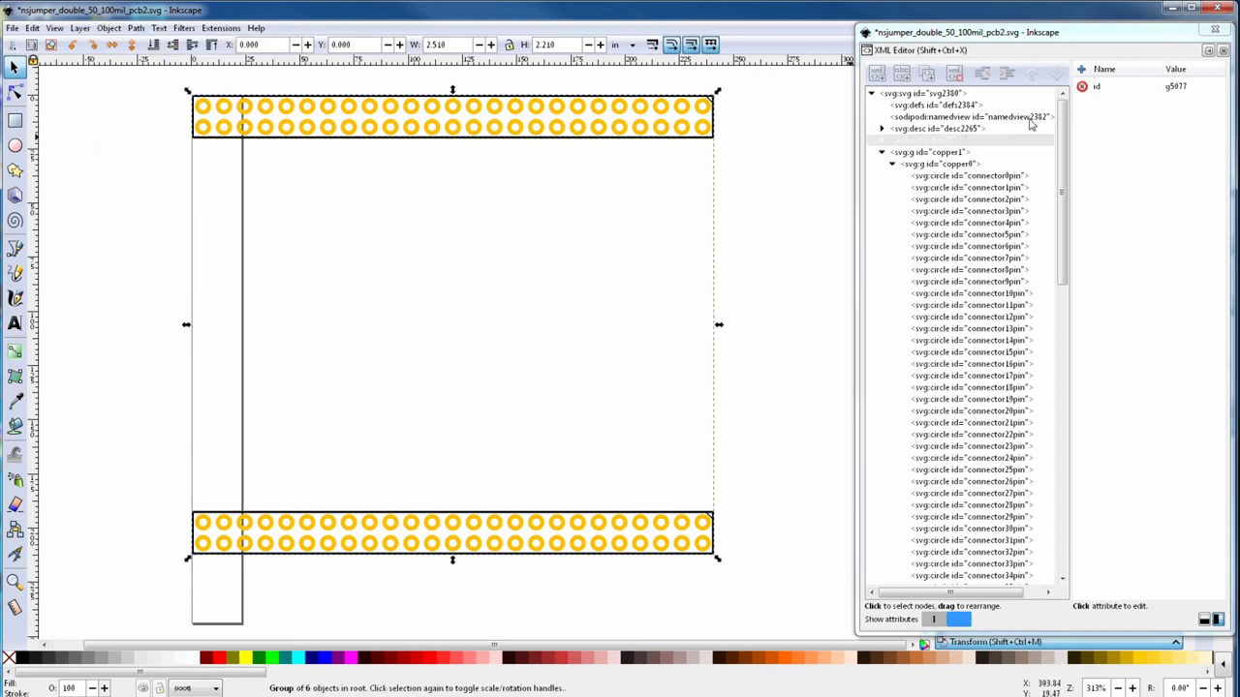
left_click(896, 140)
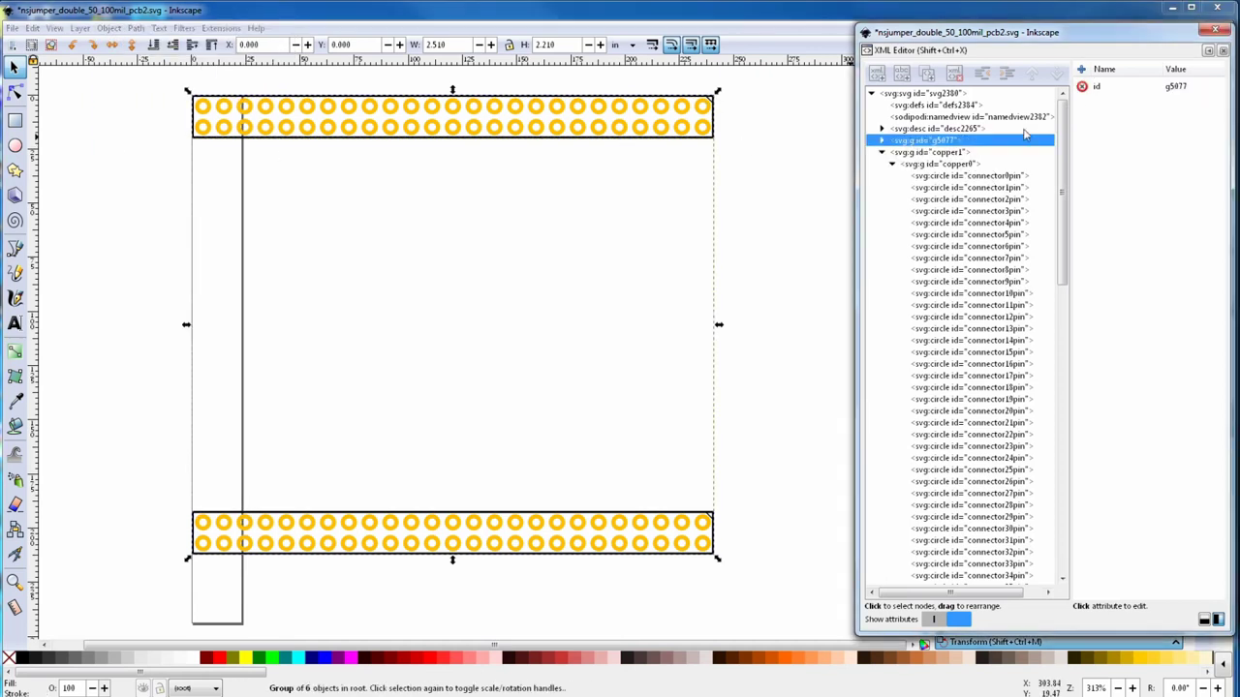
left_click(1180, 88)
type("silkscreen")
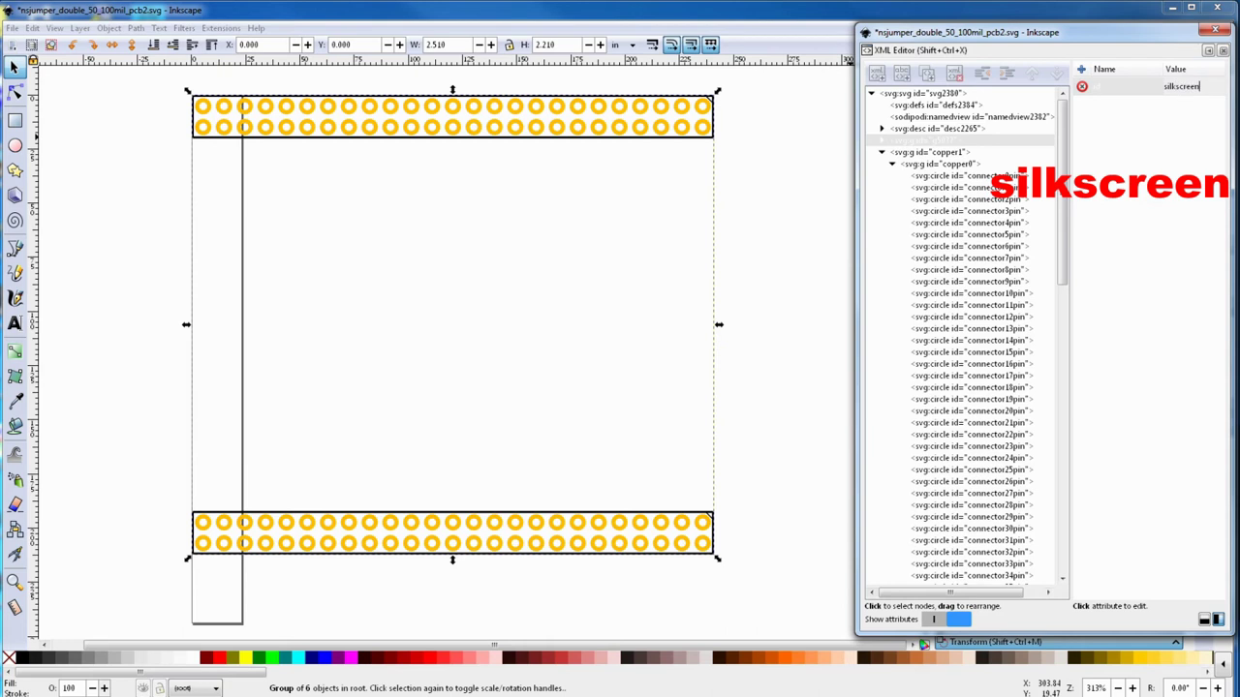
key("Return")
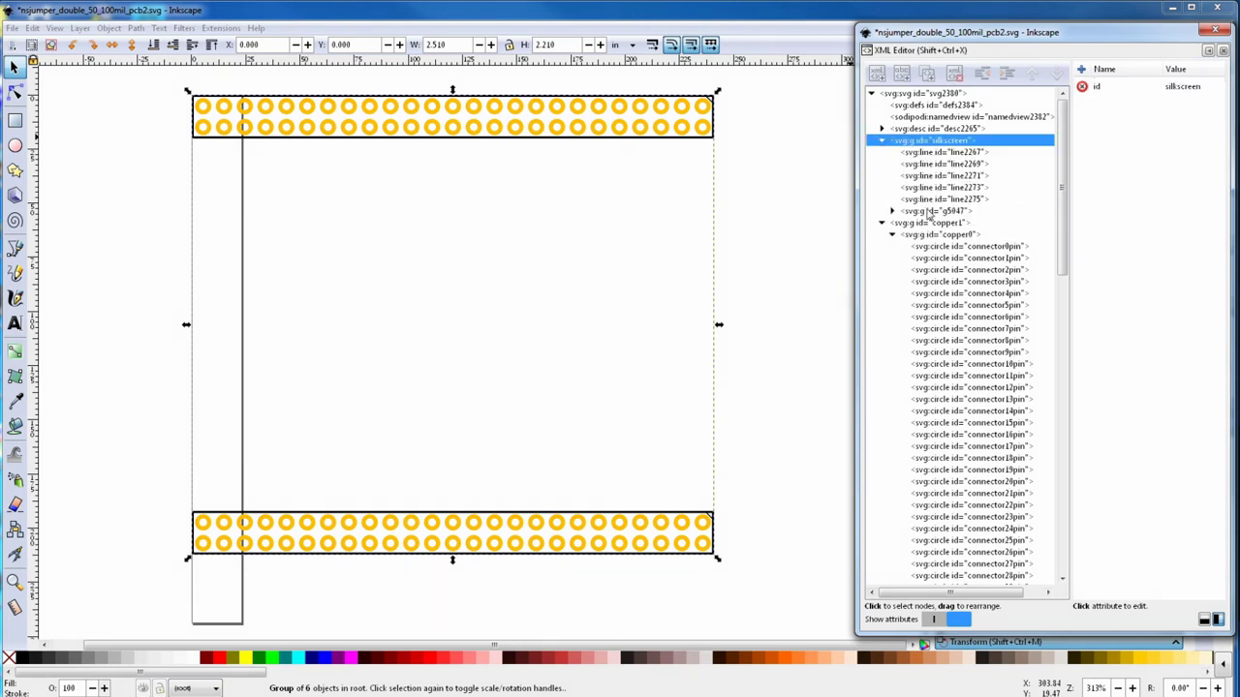
Step: Ungroup the g5047 outline group inside silkscreen
double_click(533, 124)
left_click(109, 27)
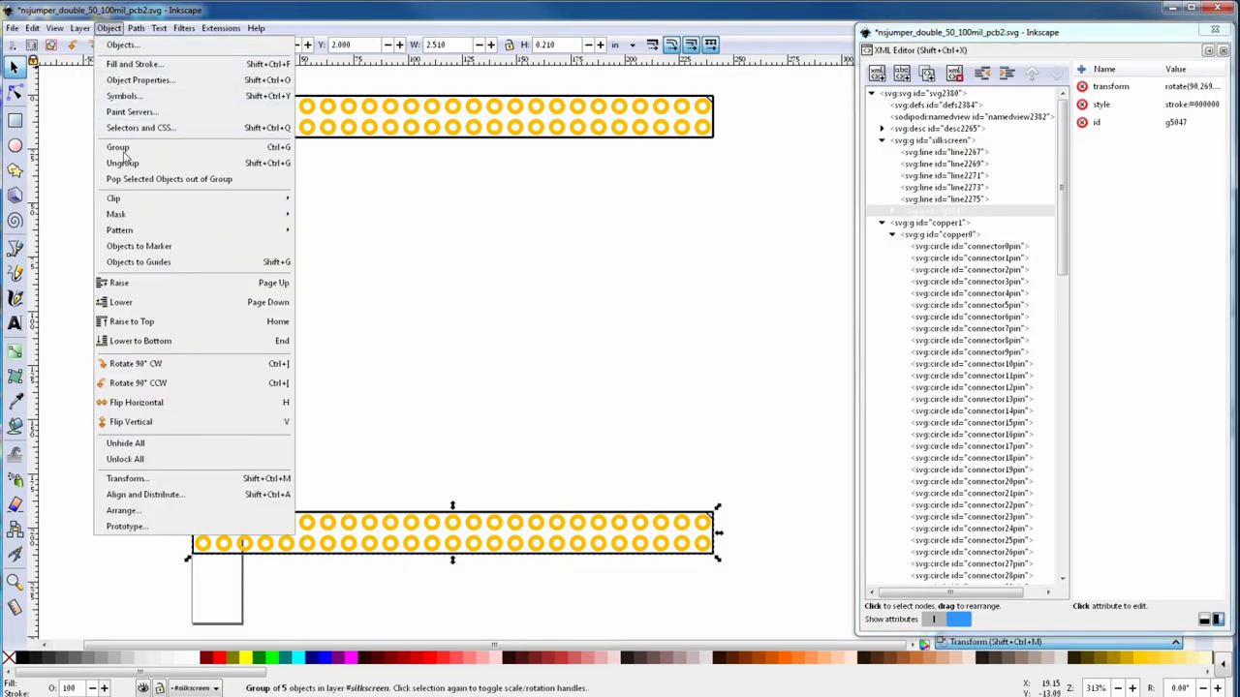
left_click(127, 170)
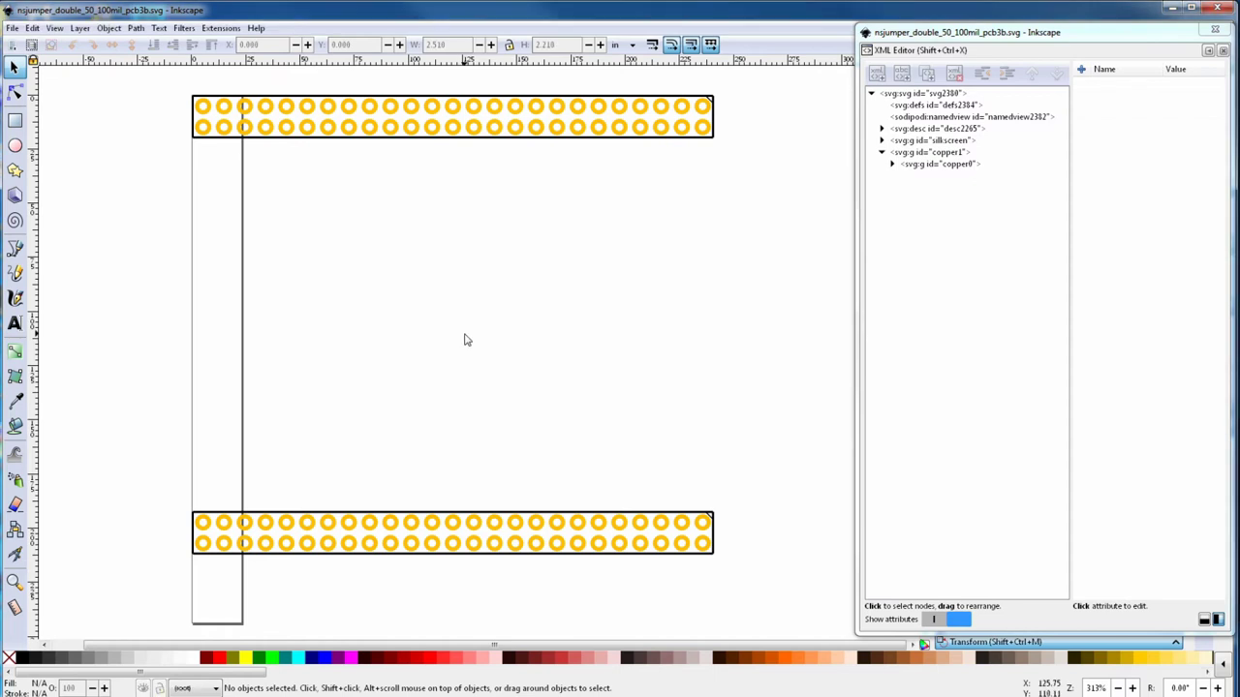
Step: Select everything and group the two pad rows together
left_click(32, 27)
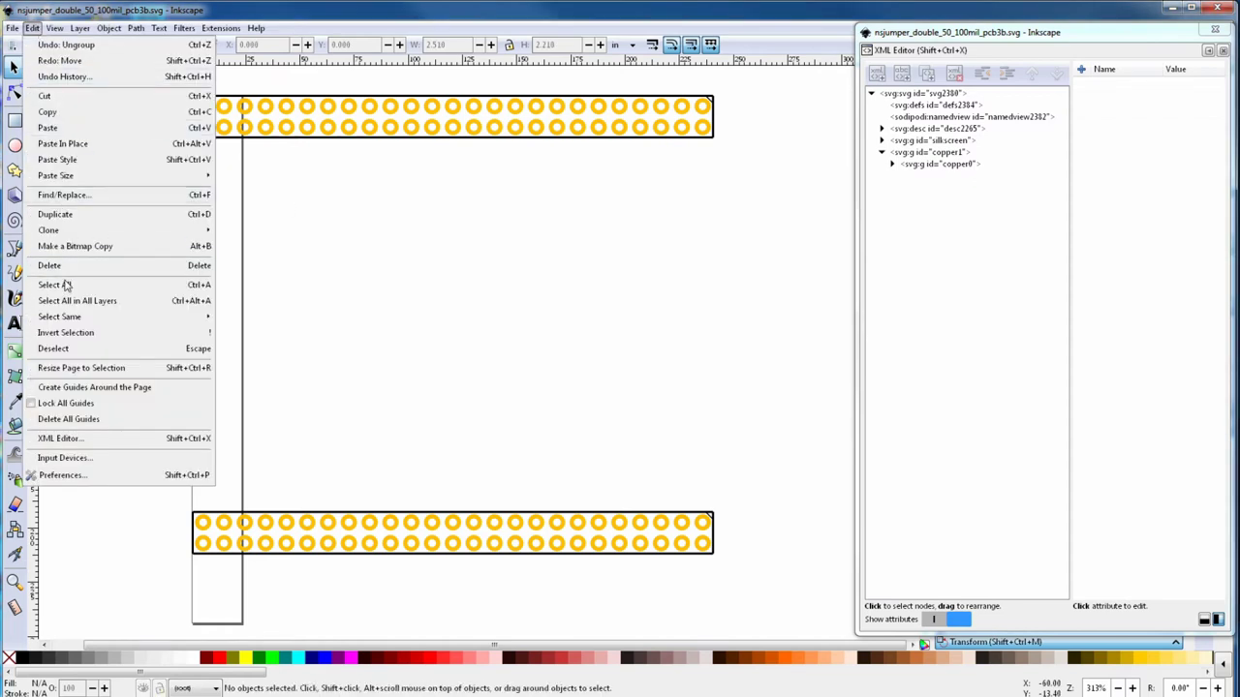
left_click(65, 282)
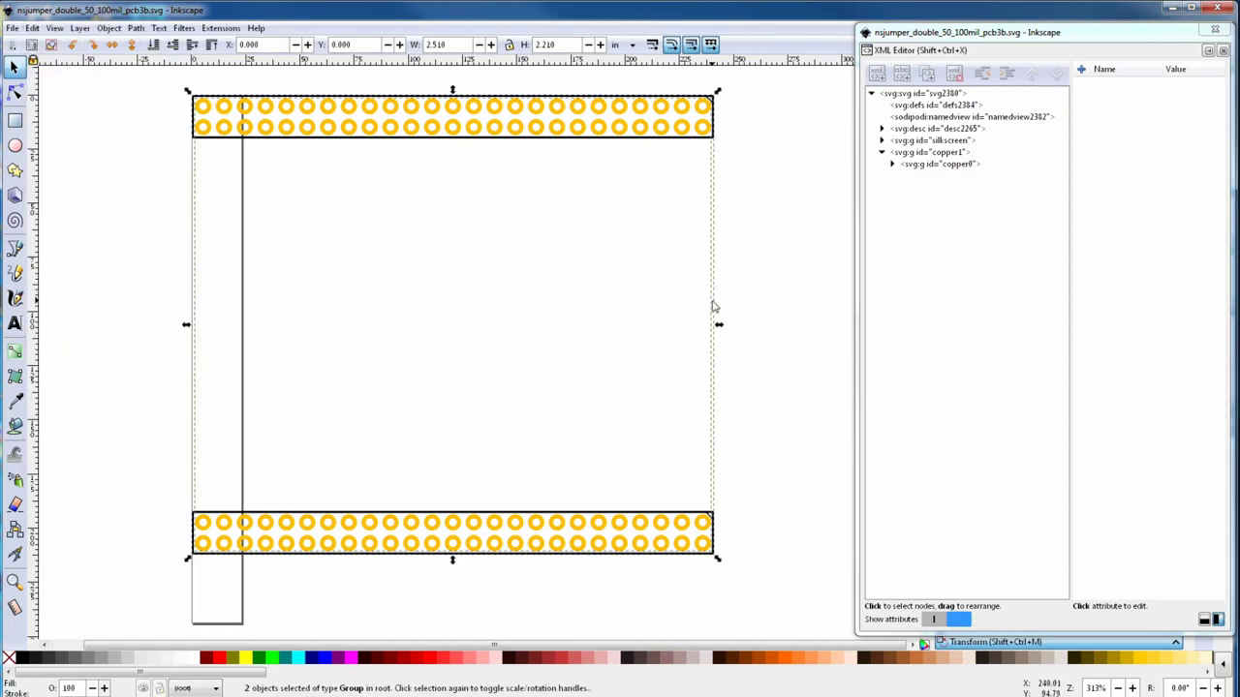
left_click(109, 27)
left_click(117, 147)
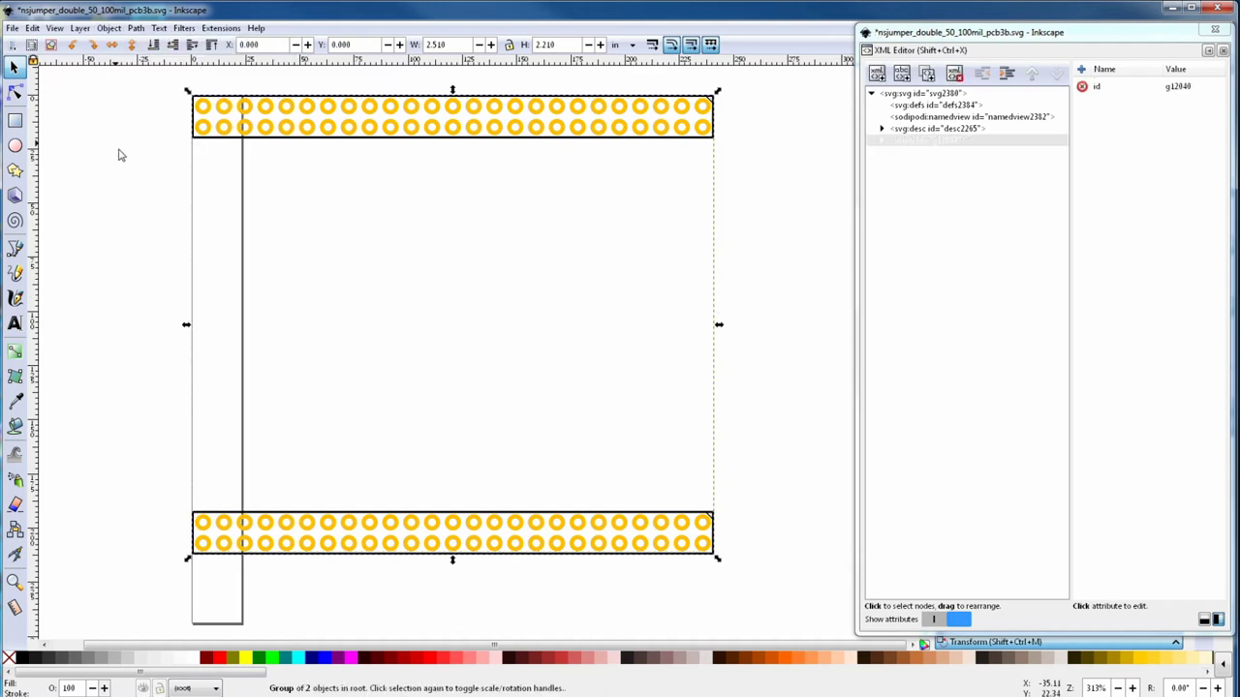
Step: Copy the pad-row group and paste it in place into drawing-4pcb2.svg
left_click(34, 29)
left_click(49, 113)
key("alt+Tab")
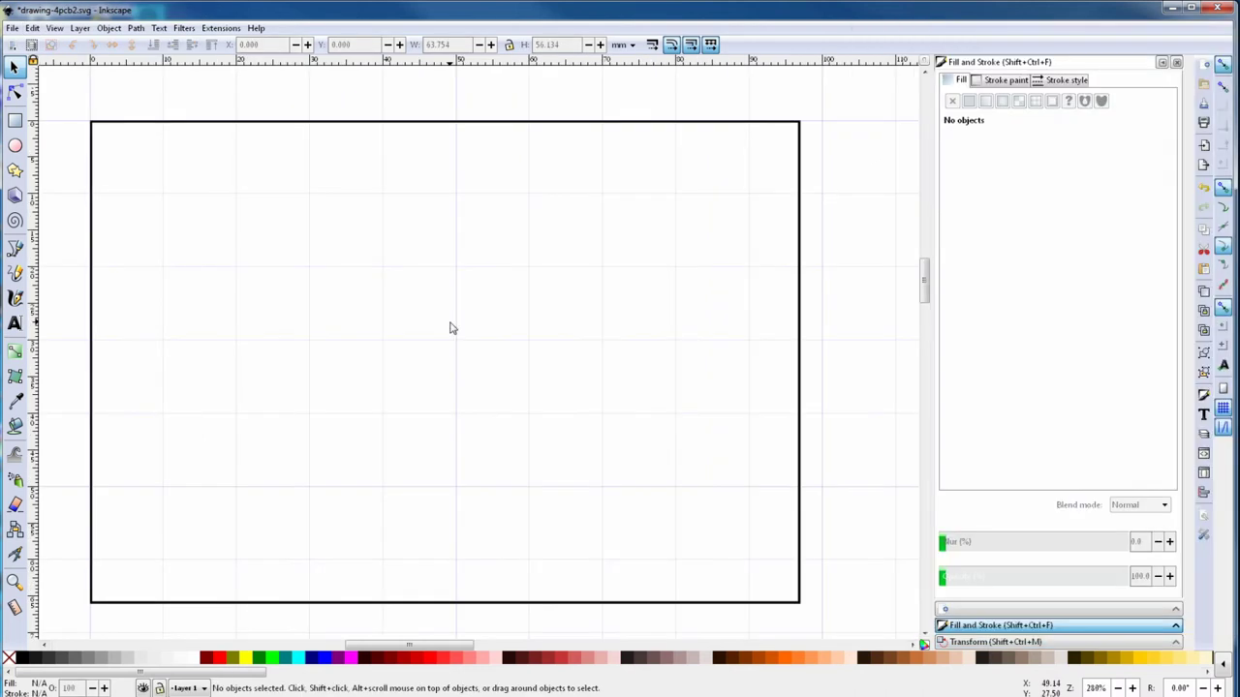
left_click(32, 27)
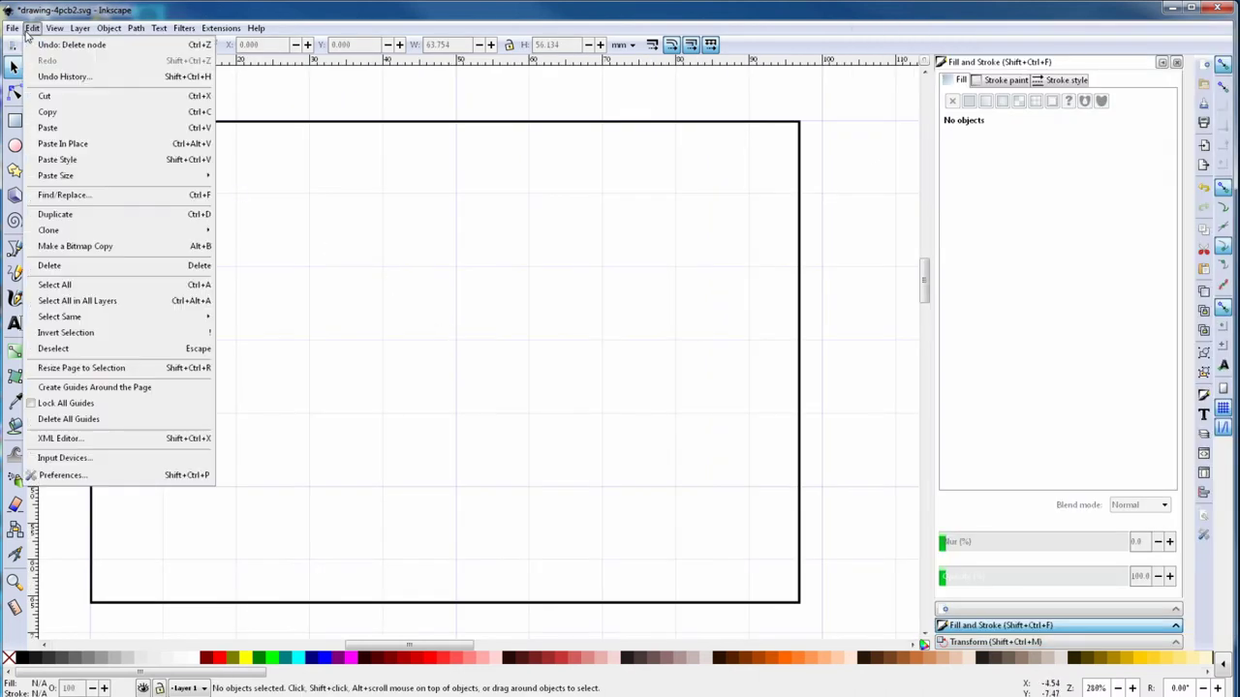
left_click(49, 142)
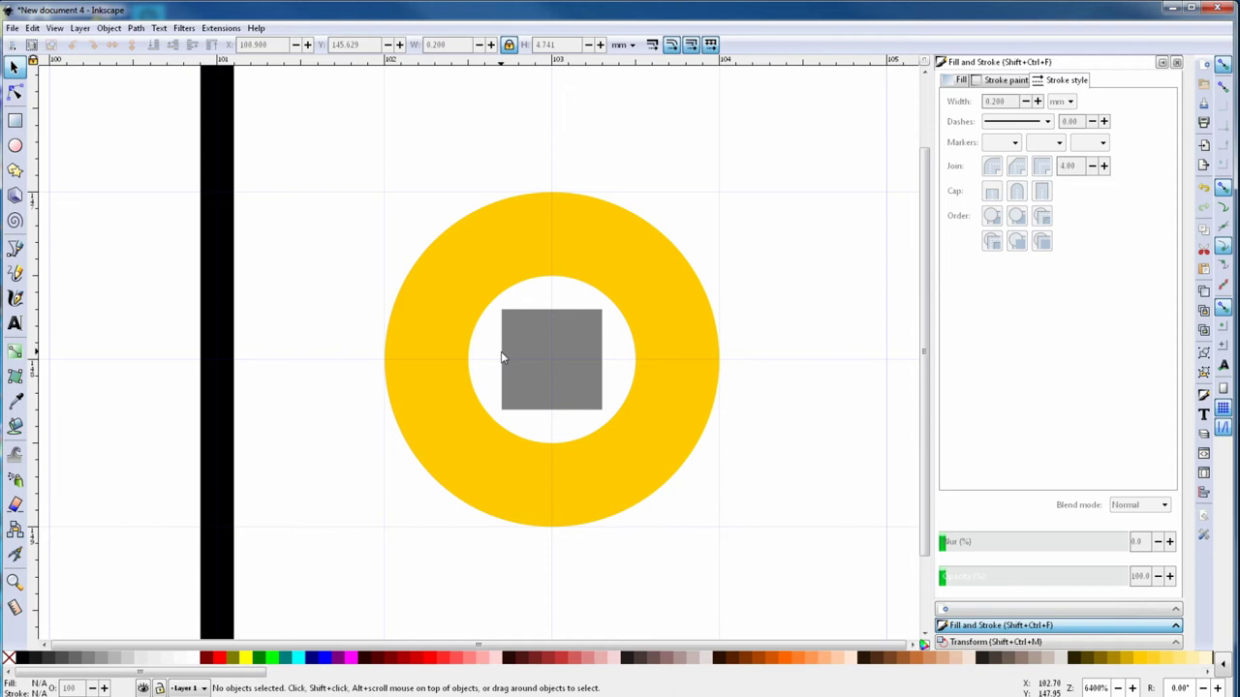
Step: Nudge the grey square inside the yellow pad in New document 4
left_click(548, 359)
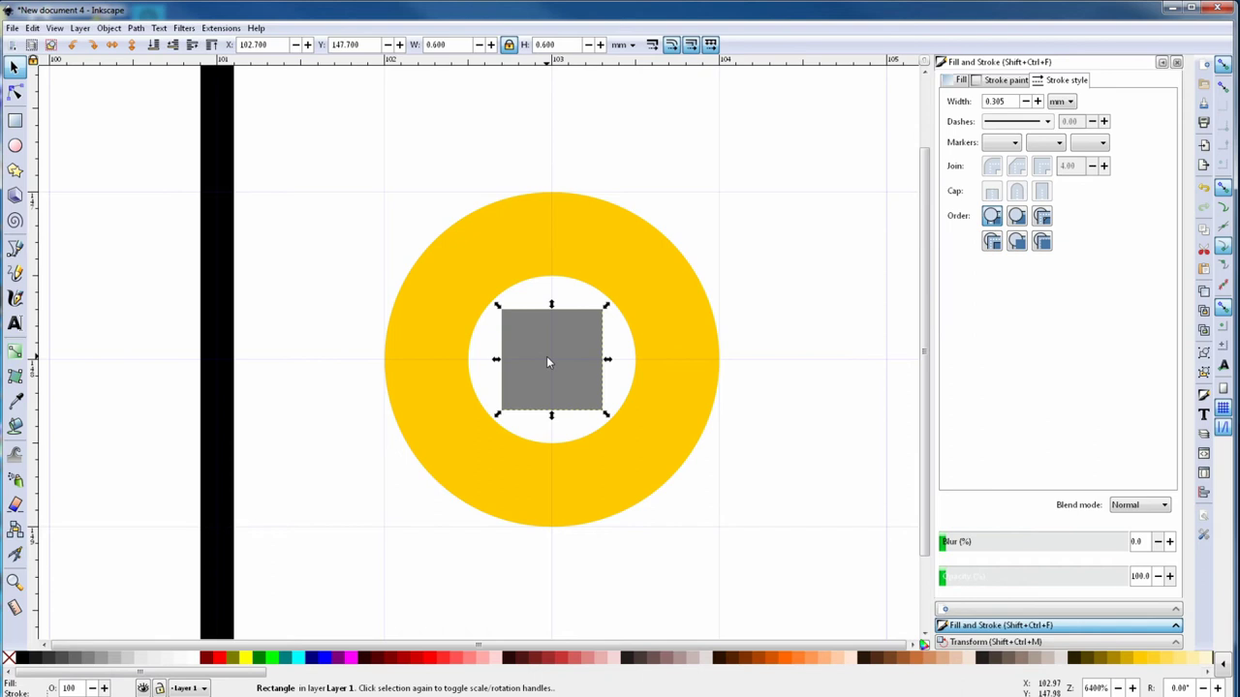
left_click_drag(547, 359, 603, 359)
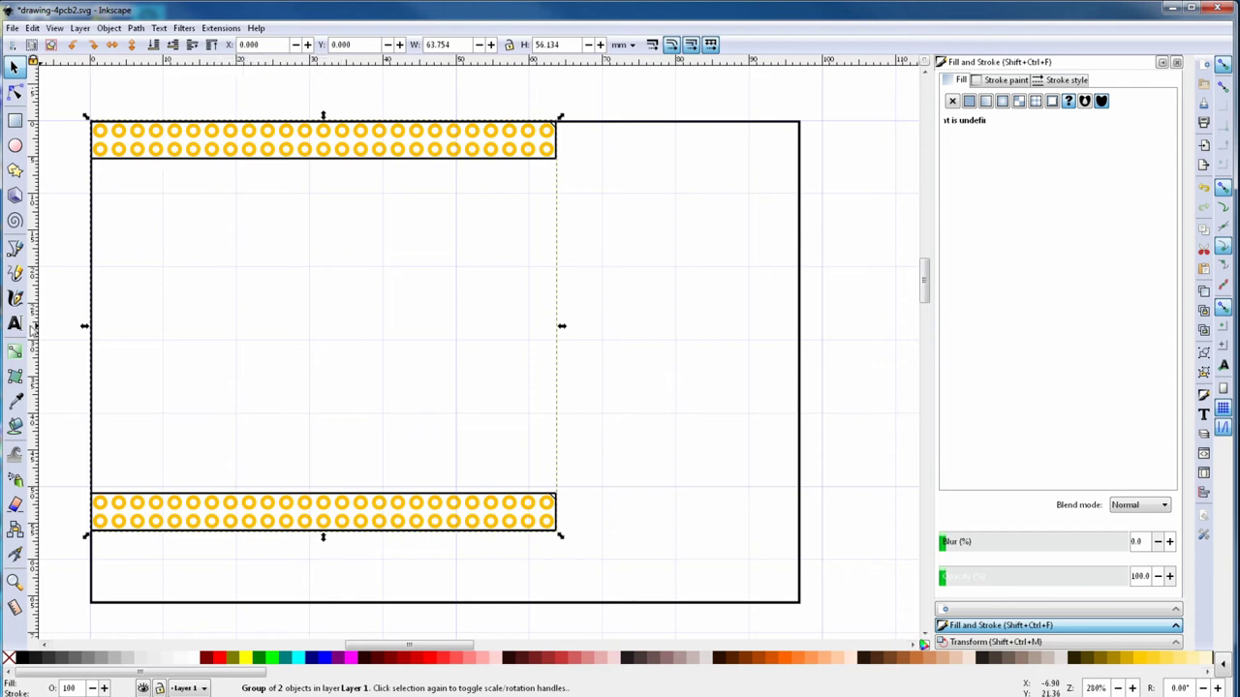
Step: Add a vertical guide from the left ruler and set its position to 2.2 mm
left_click_drag(35, 333, 165, 336)
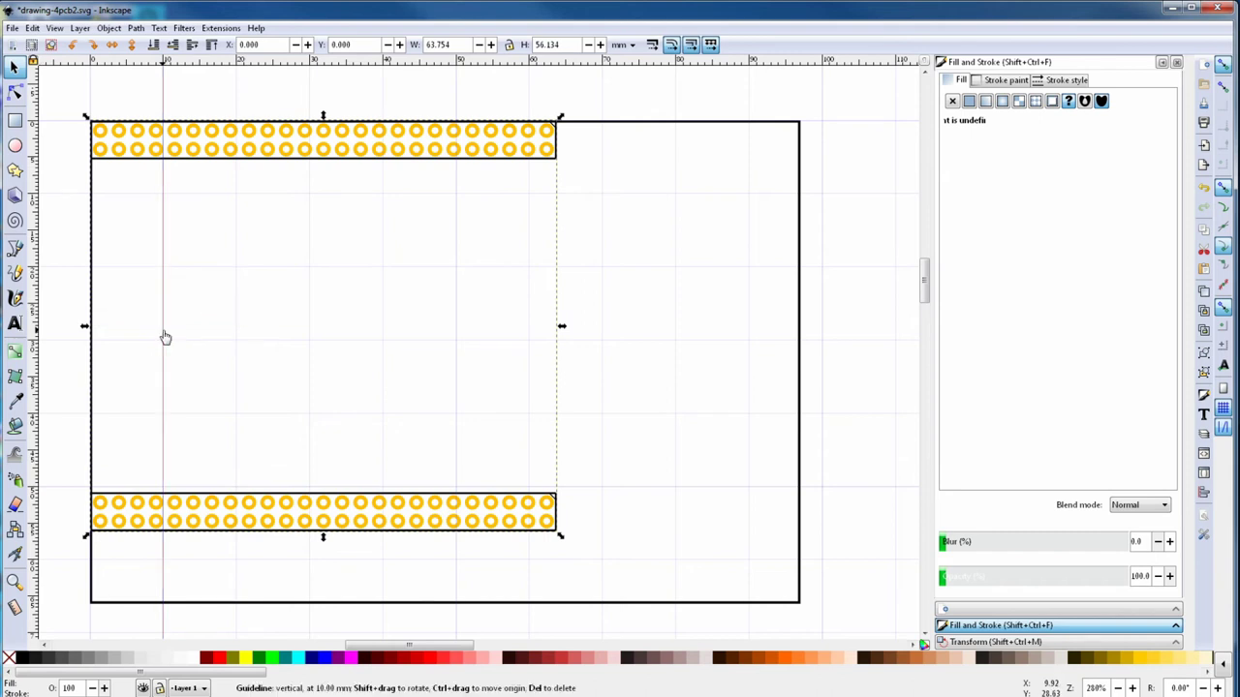
double_click(166, 336)
type("2.25")
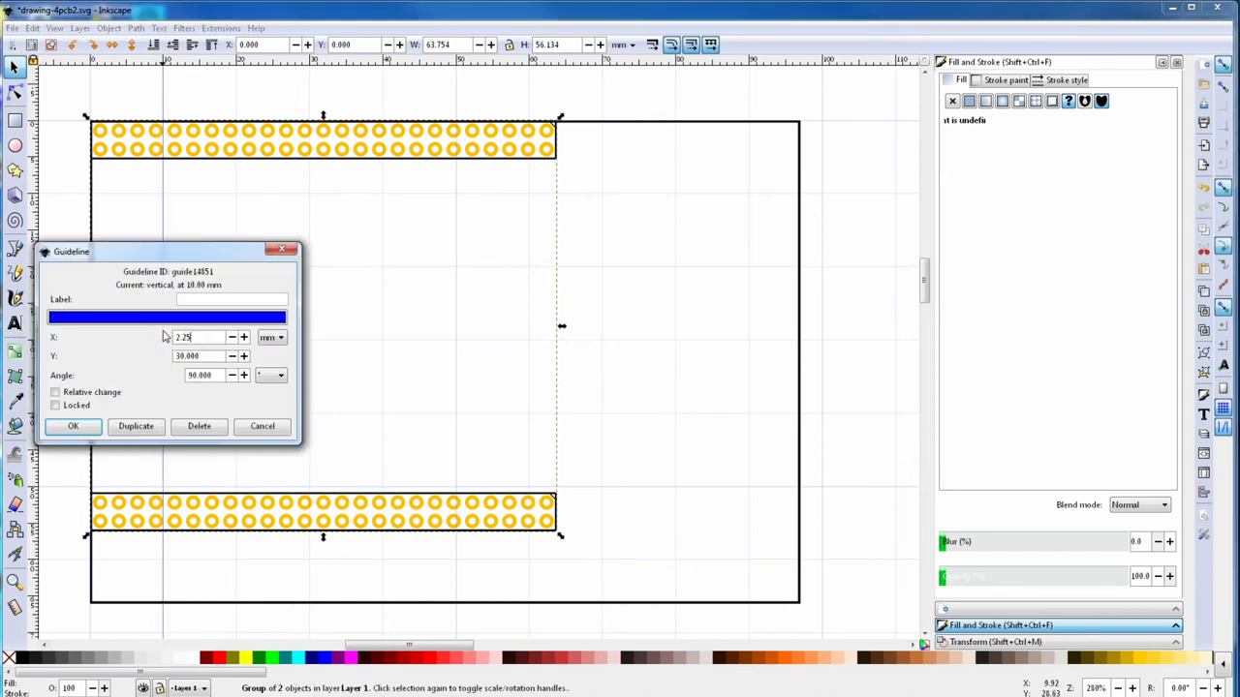
key("Return")
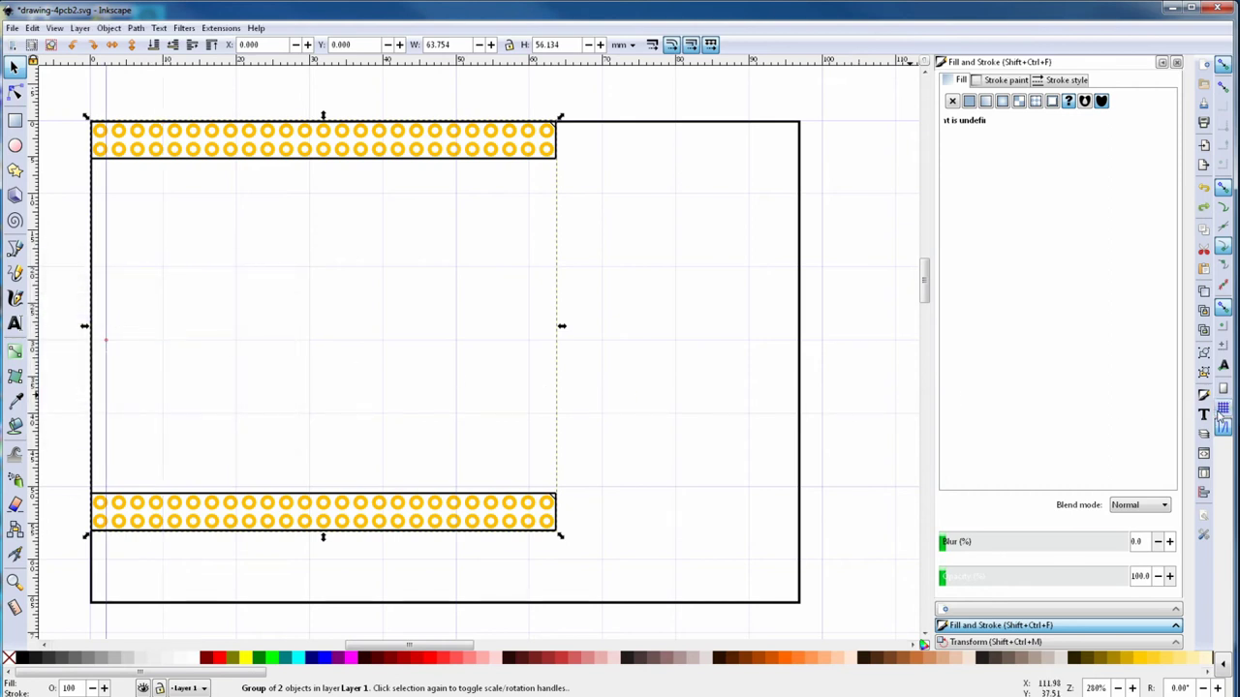
Step: Change snapping options, shift the pad-row group to line up, and show the XML Editor
left_click(1223, 246)
left_click(1223, 326)
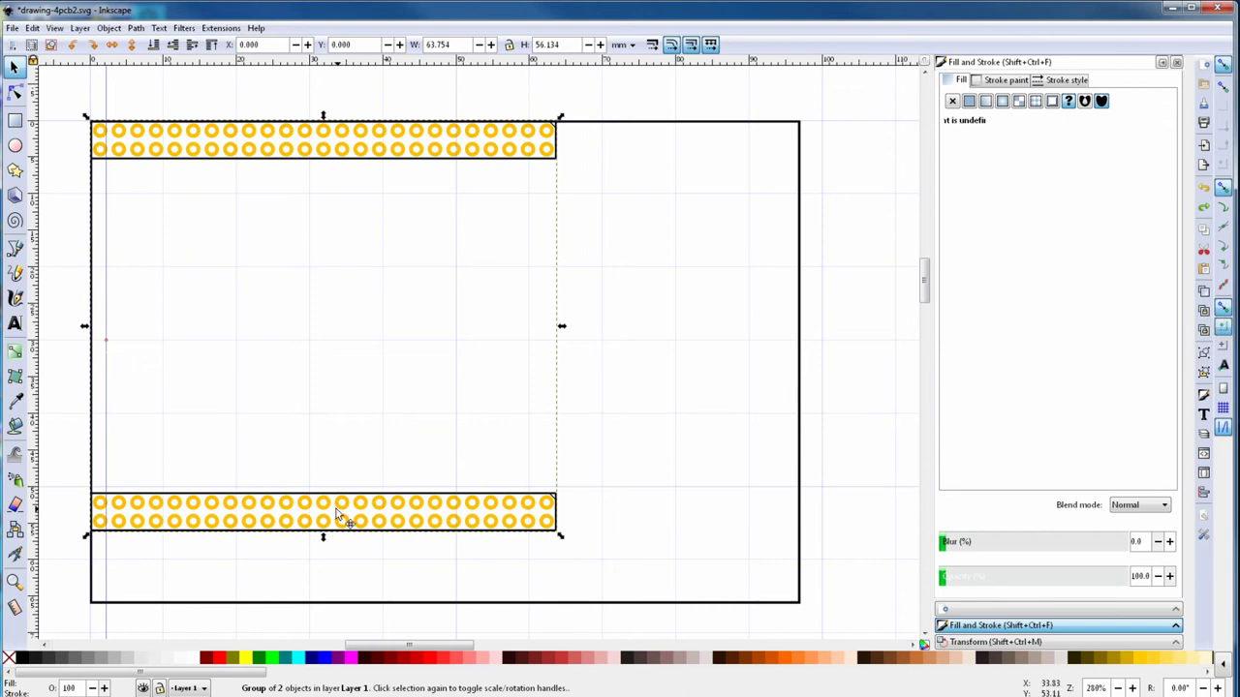
left_click_drag(343, 518, 346, 520)
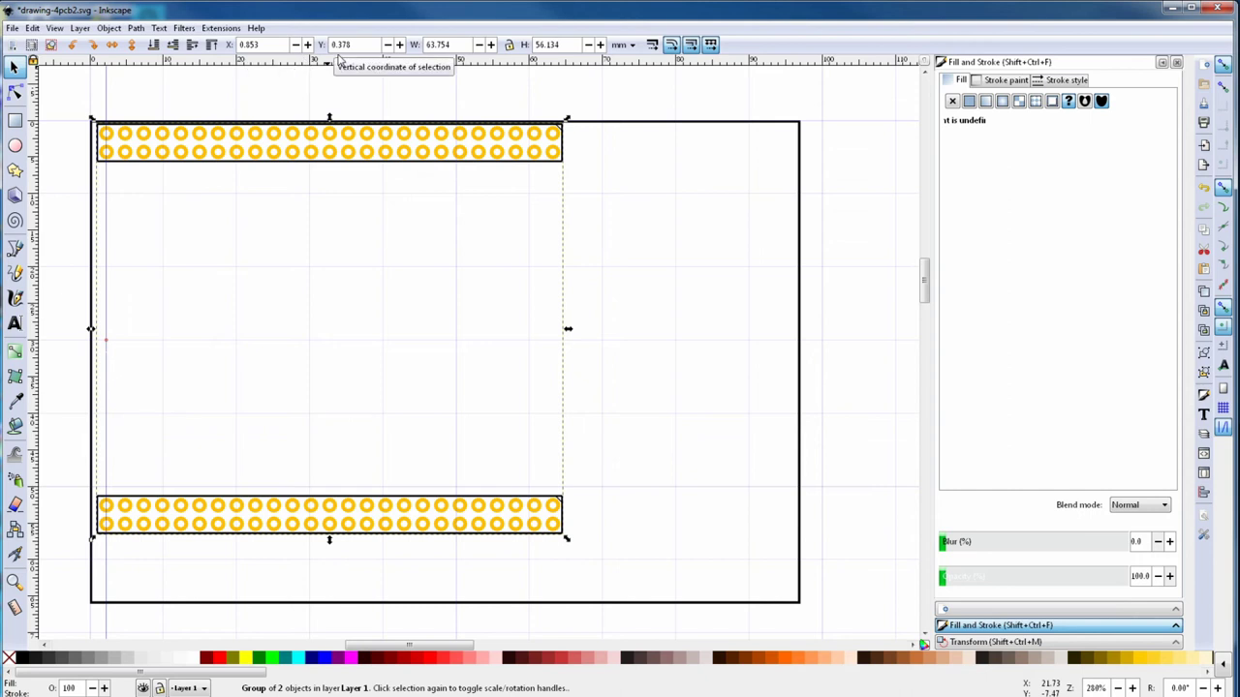
key("ctrl+shift+x")
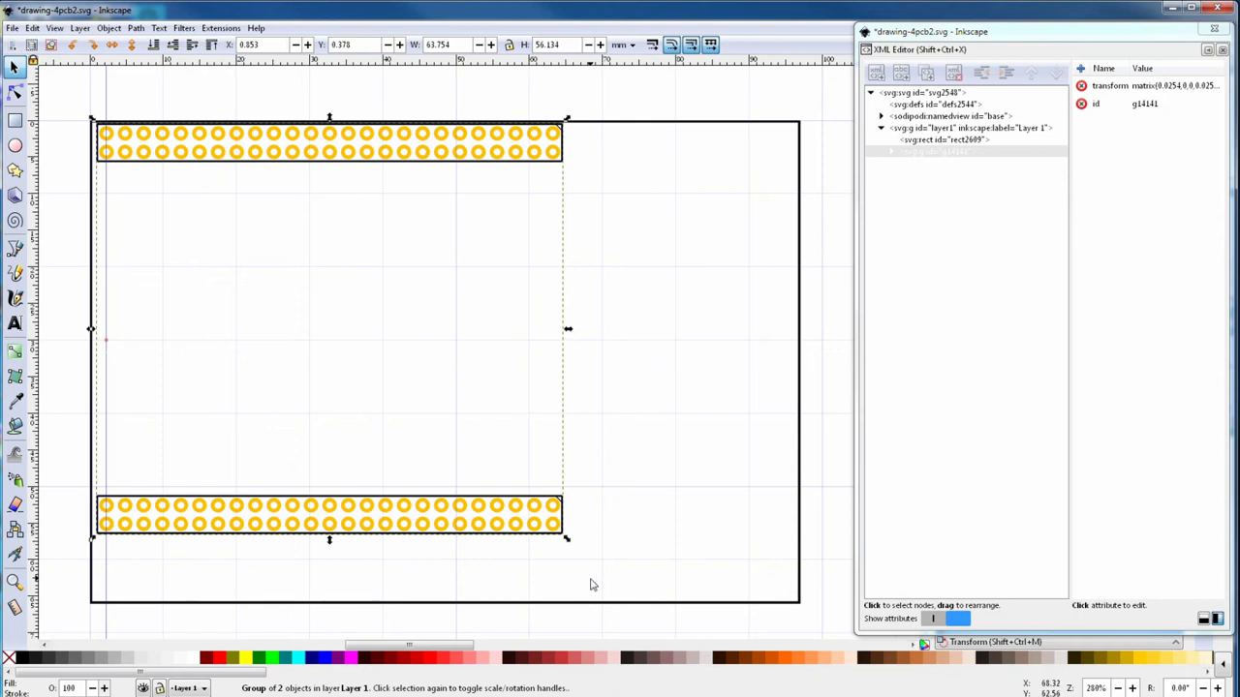
Step: Check rect2609's 66 mm height, then set pad-row group g14141 to Y 4.933 mm
left_click(945, 142)
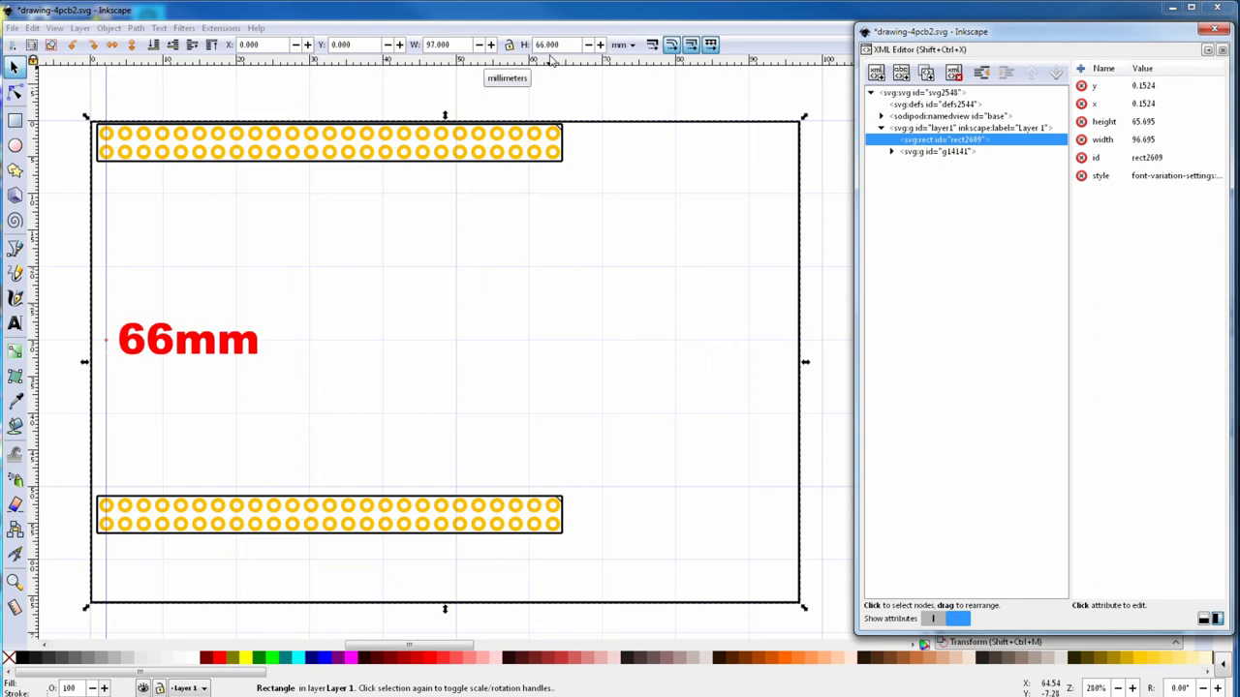
left_click(908, 152)
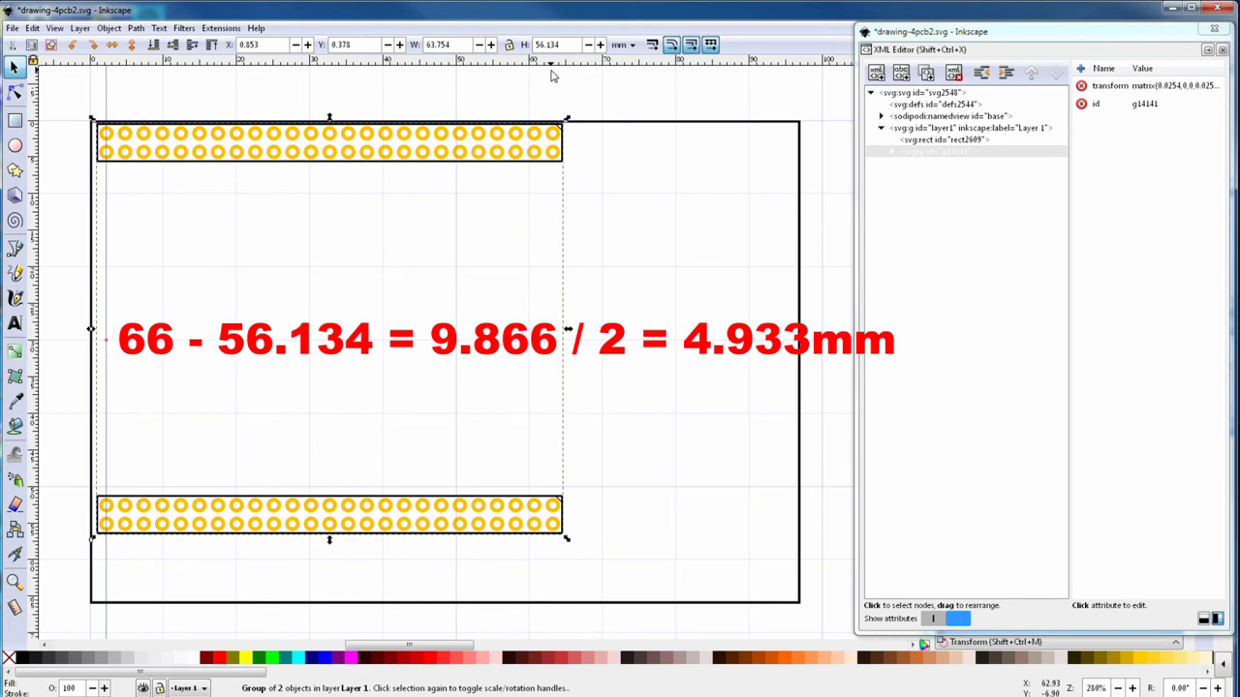
triple_click(360, 46)
type("4.9")
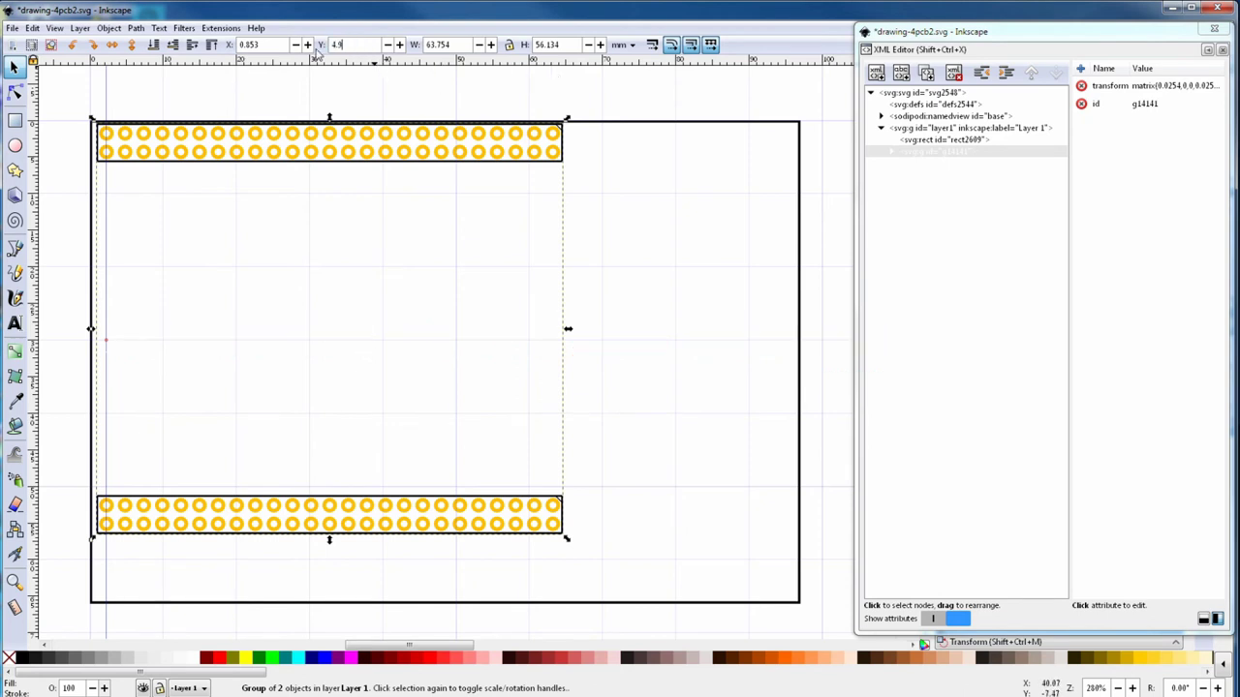
type("33")
key("Return")
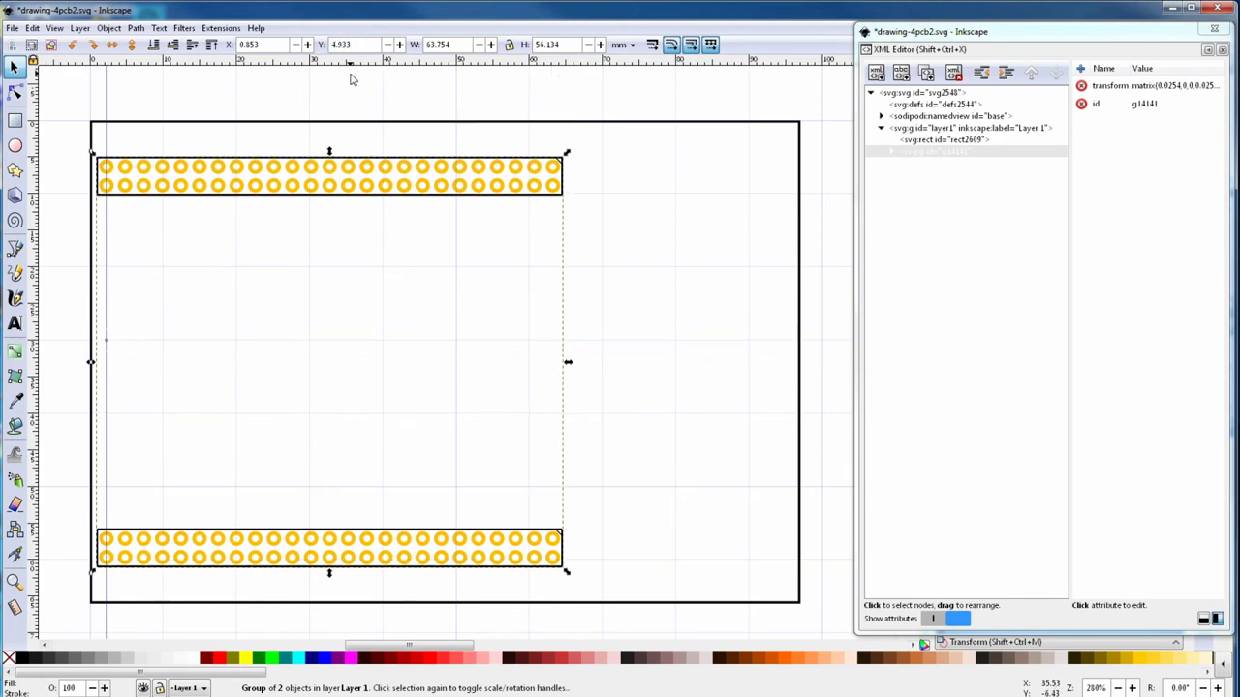
Step: Ungroup the pasted g14141 pad-row group
left_click(927, 156)
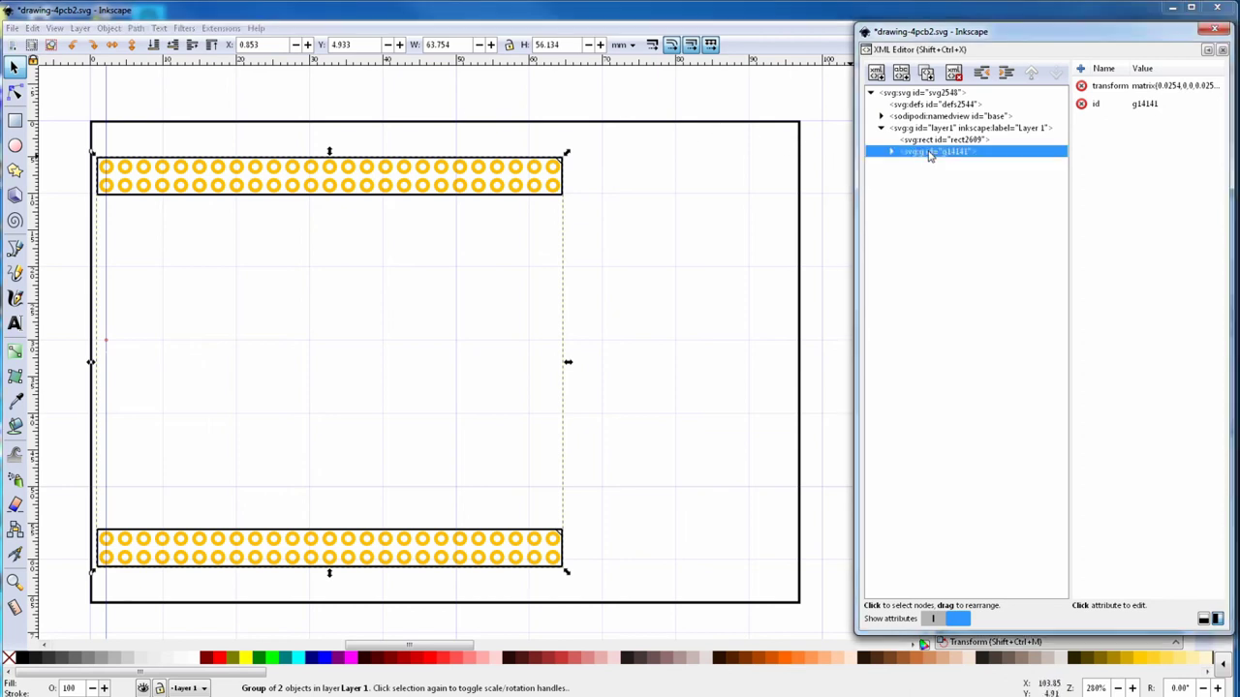
left_click(109, 28)
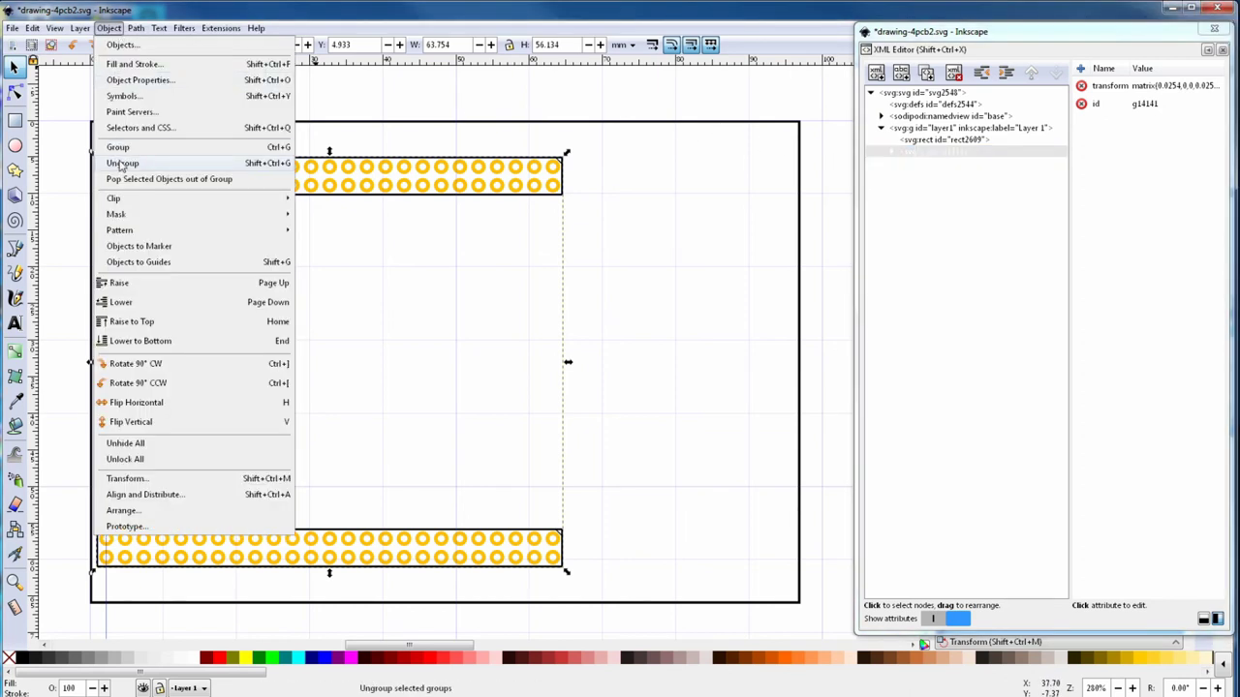
left_click(122, 163)
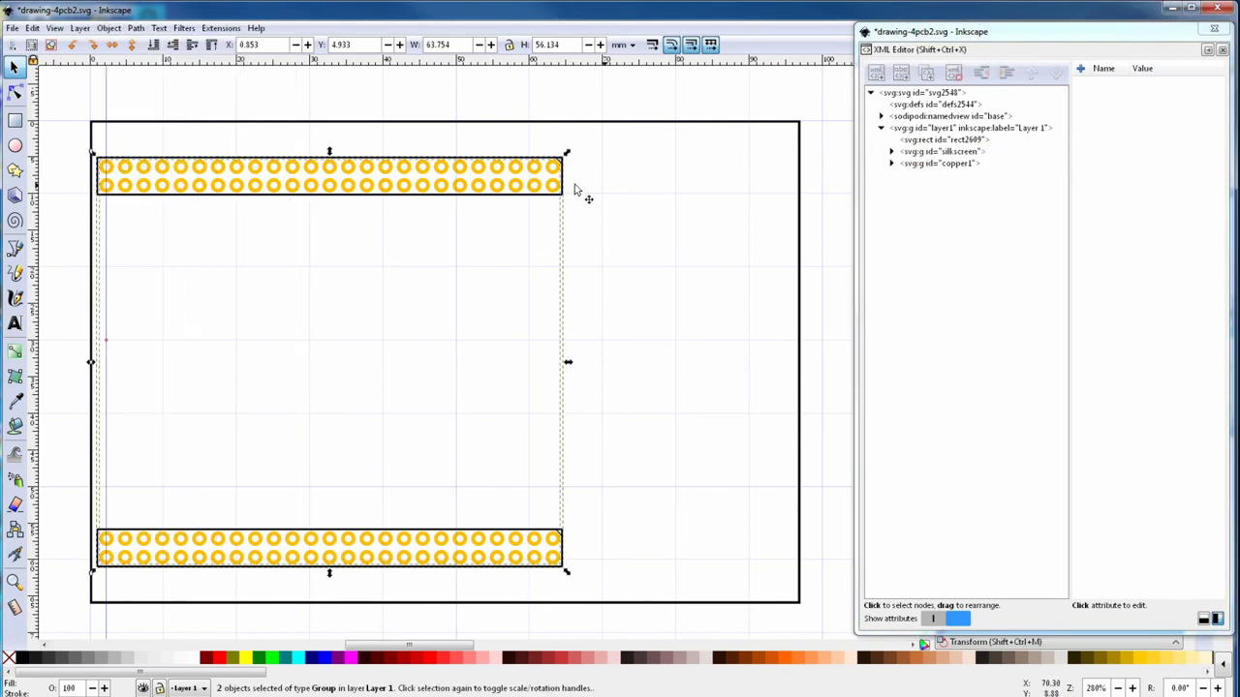
Step: Regroup the six outline objects with id 'silkscreen' and move rect2609 into that group
left_click(920, 143)
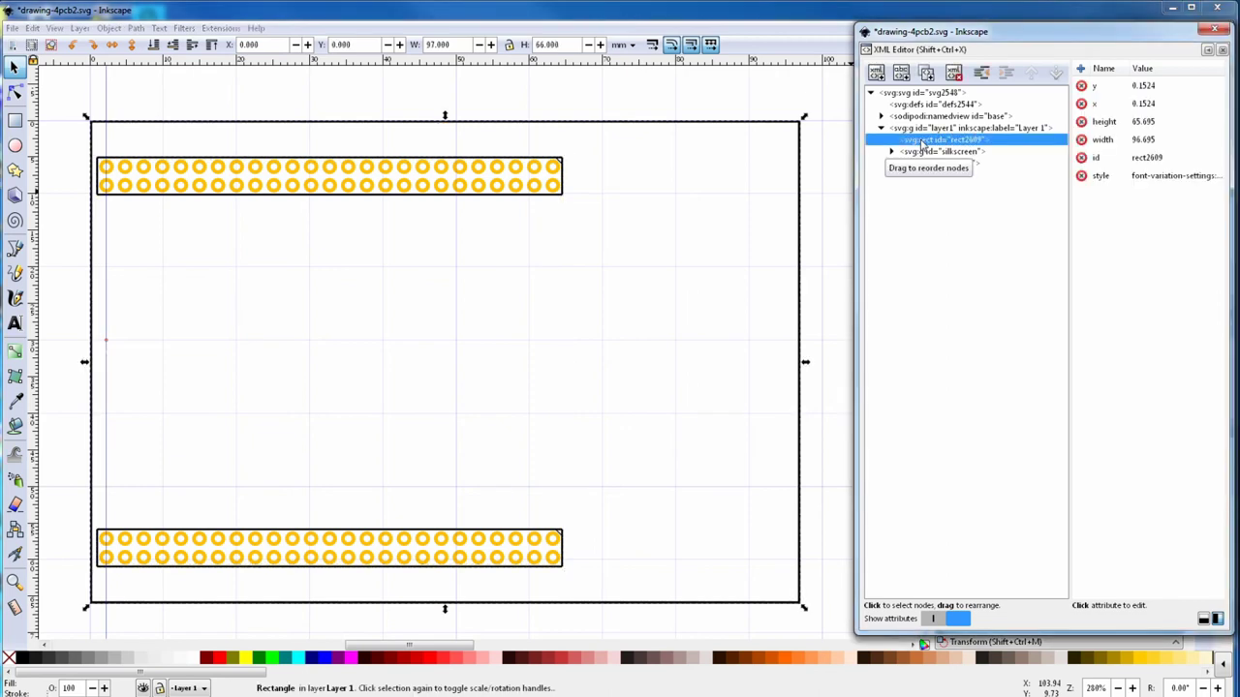
left_click(949, 153)
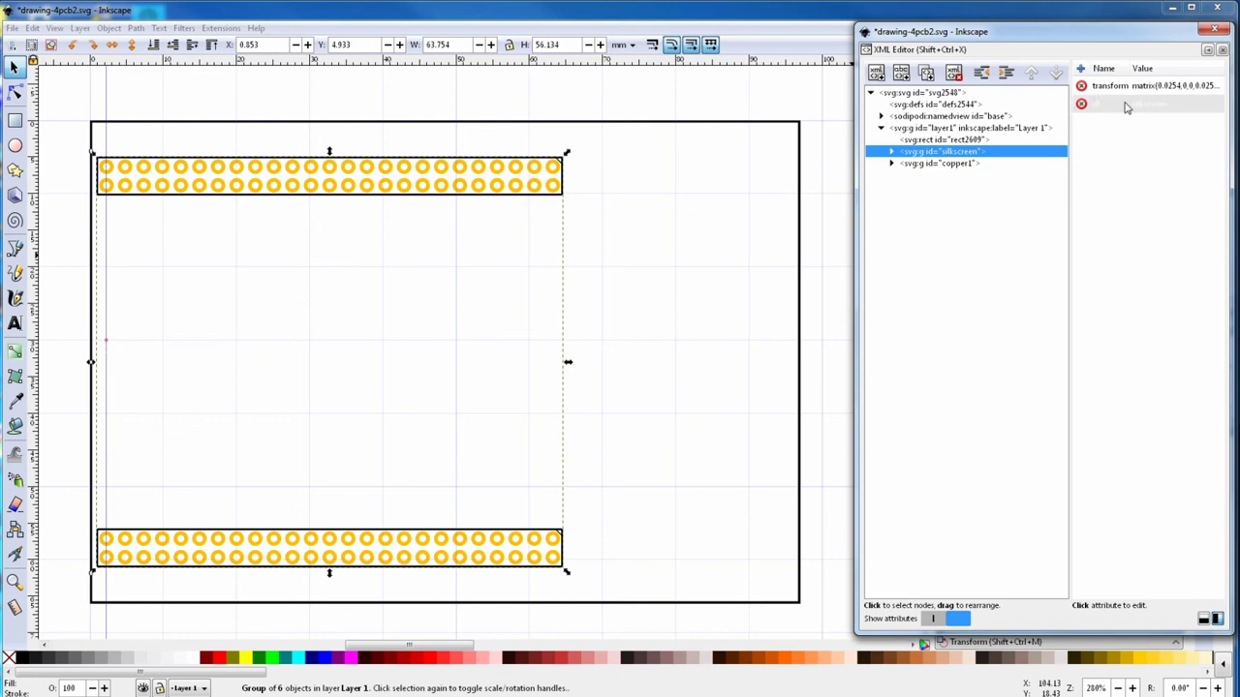
left_click(109, 27)
left_click(120, 163)
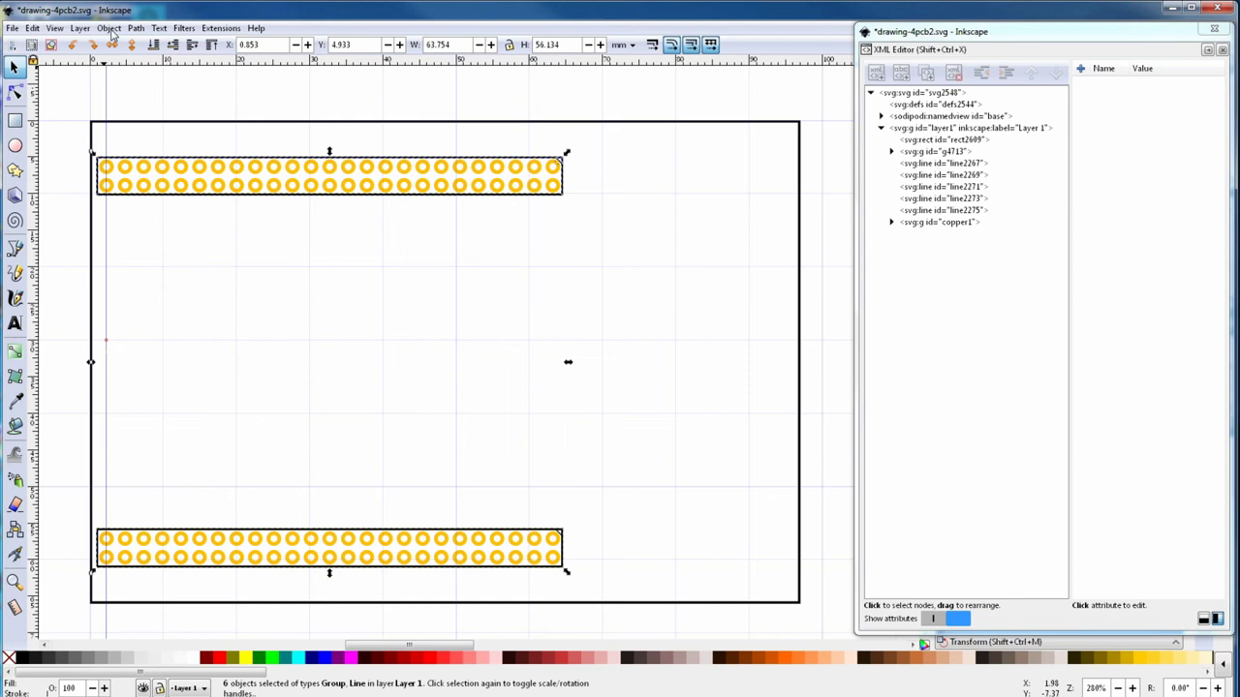
left_click(110, 28)
left_click(118, 147)
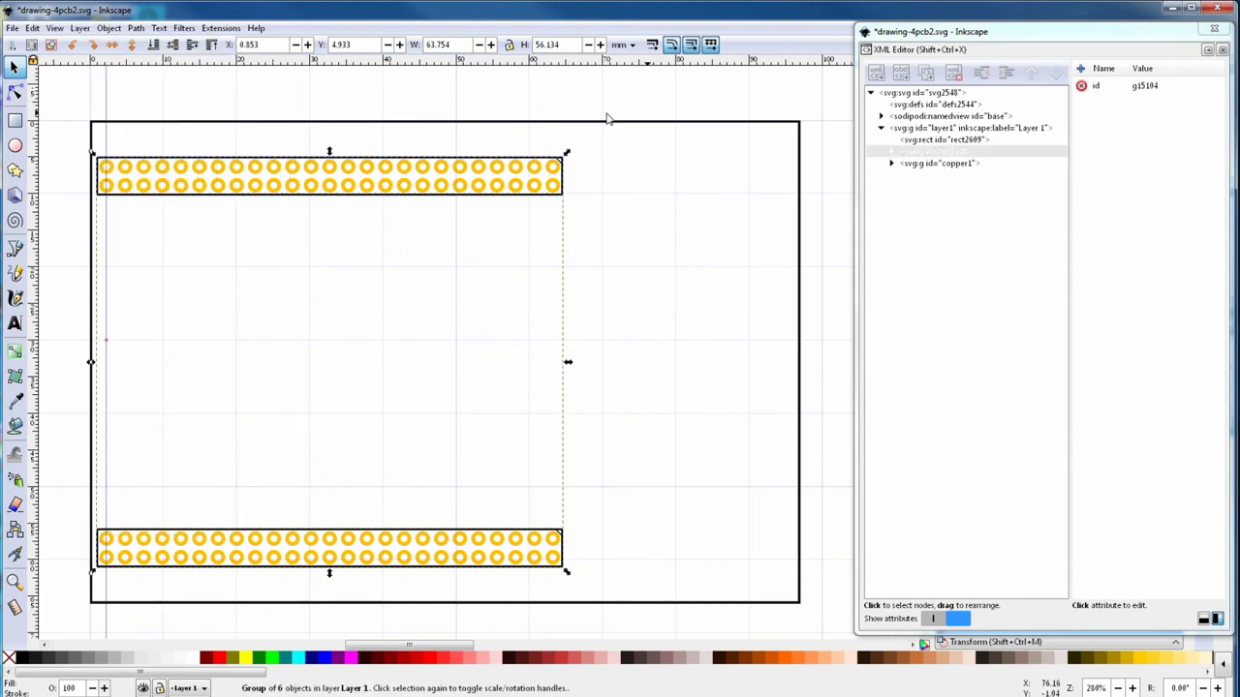
left_click(1080, 68)
type("silkscreen")
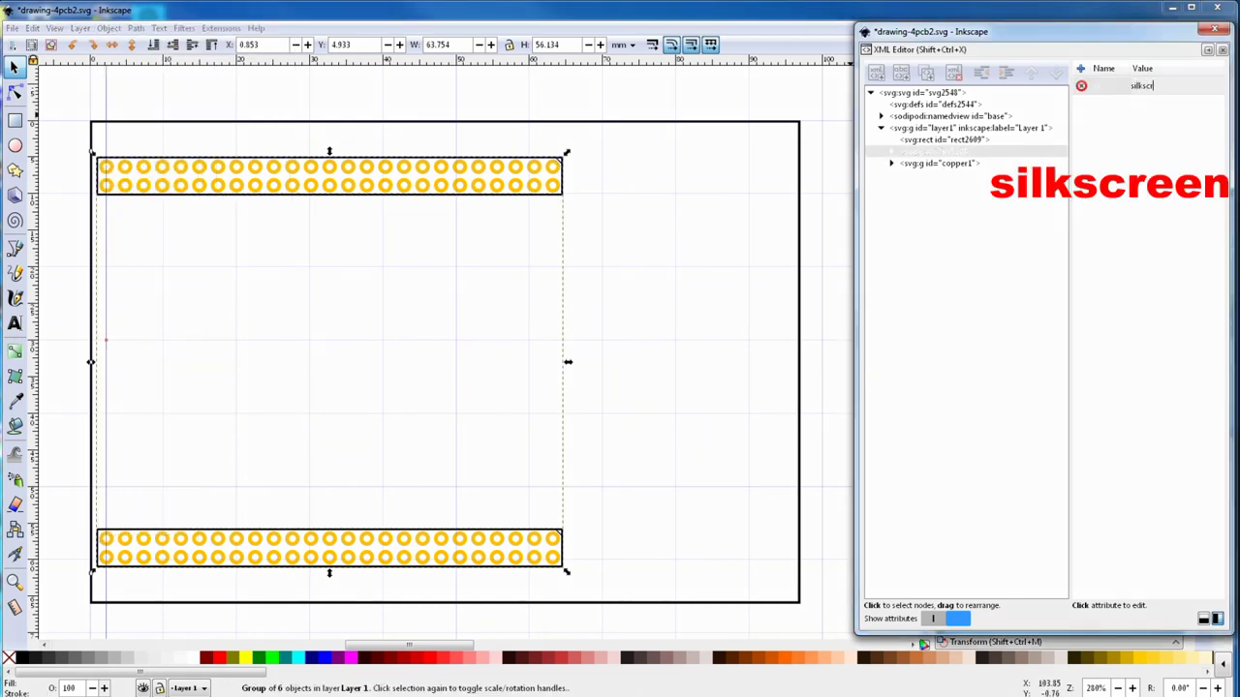
key("Return")
left_click(959, 152)
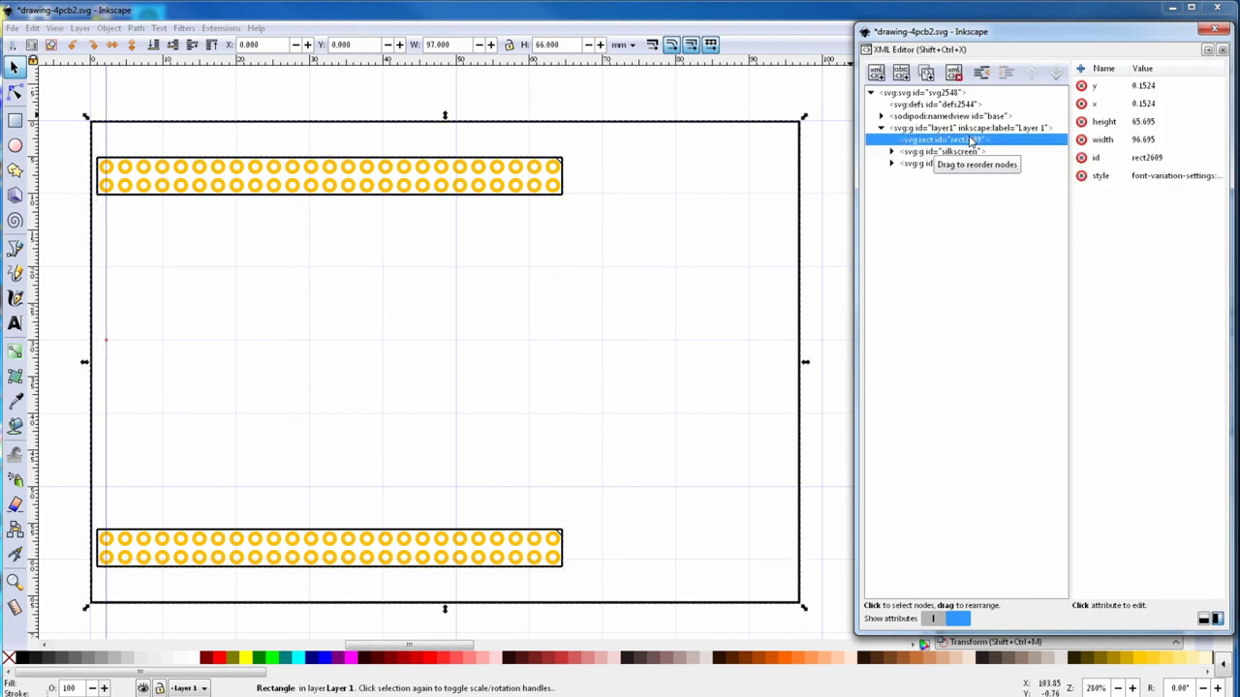
left_click(1005, 77)
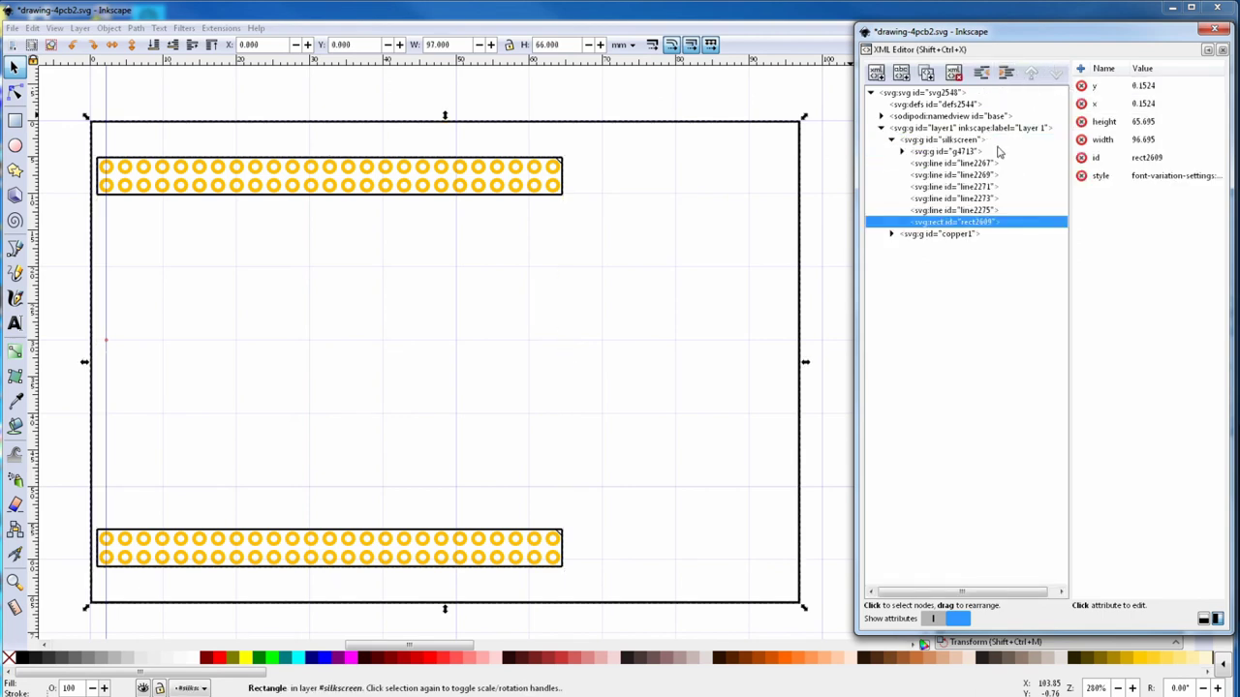
Step: Ungroup copper1 and copper0, then group all 100 pin circles inside an outer group
left_click(966, 234)
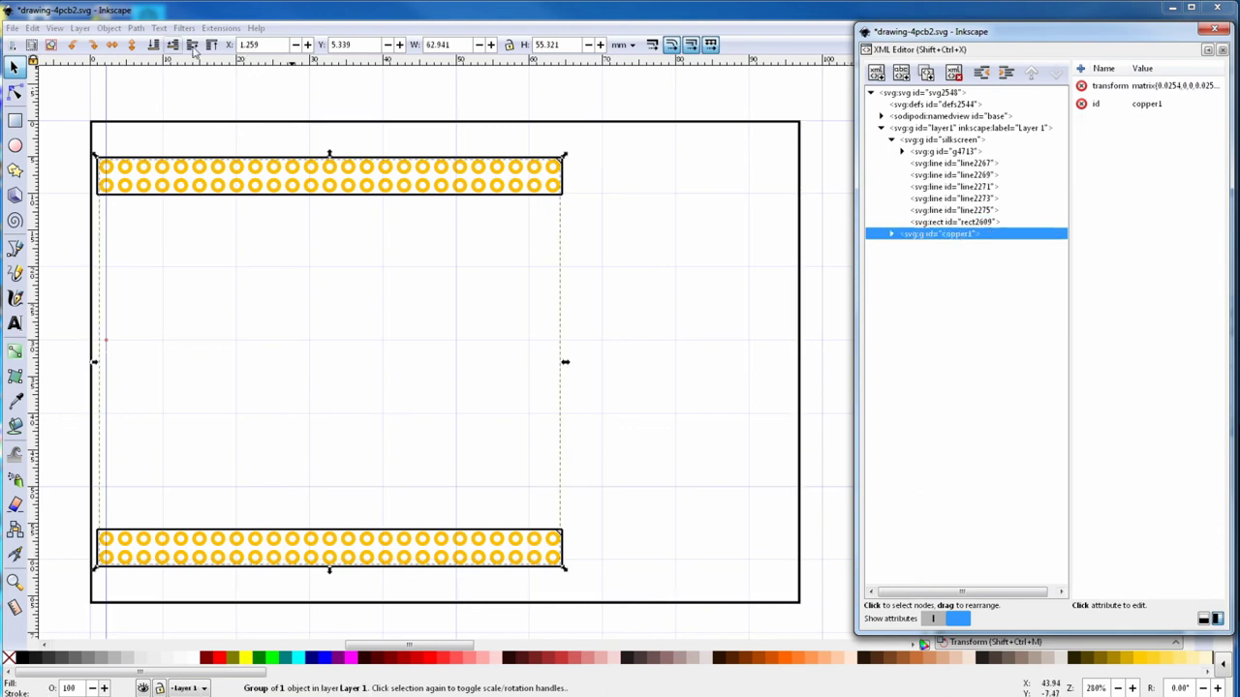
left_click(109, 27)
left_click(126, 164)
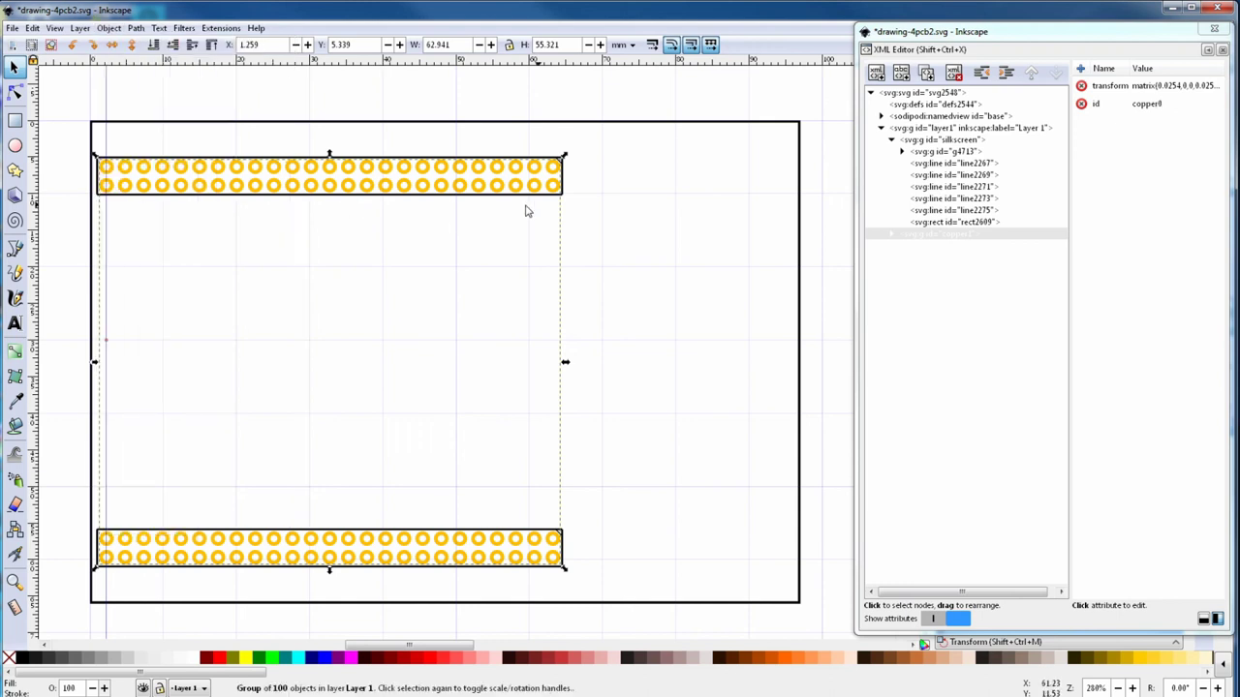
left_click(946, 238)
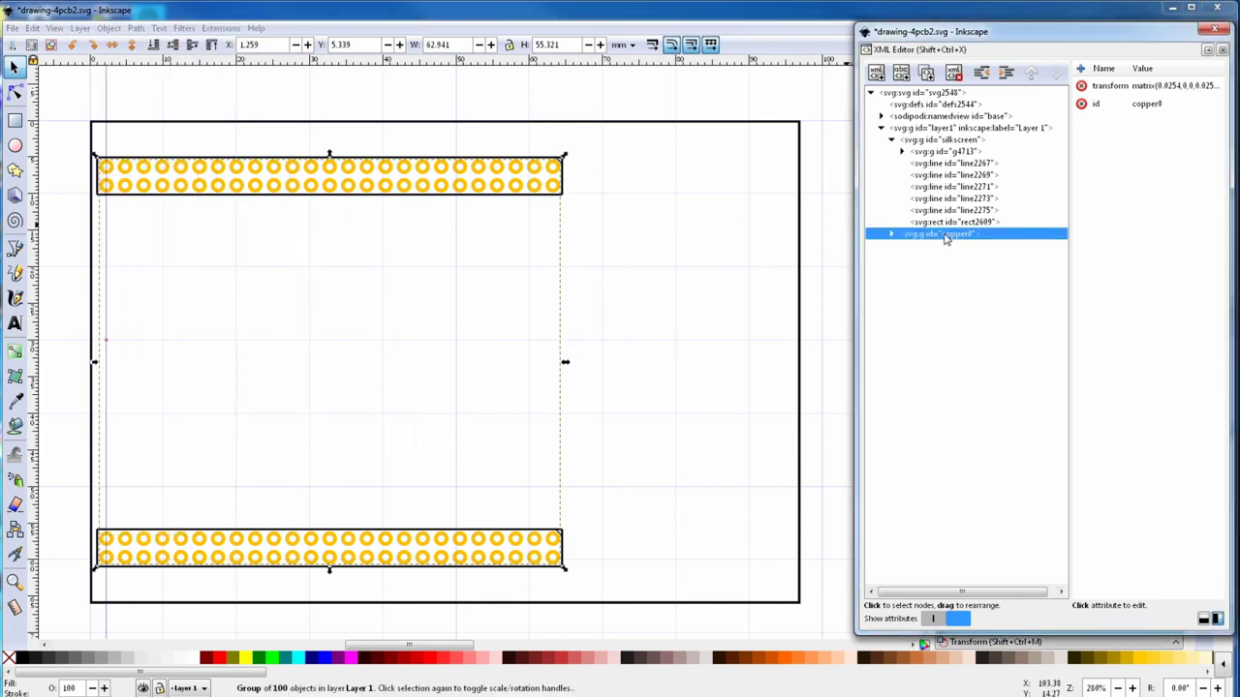
left_click(109, 27)
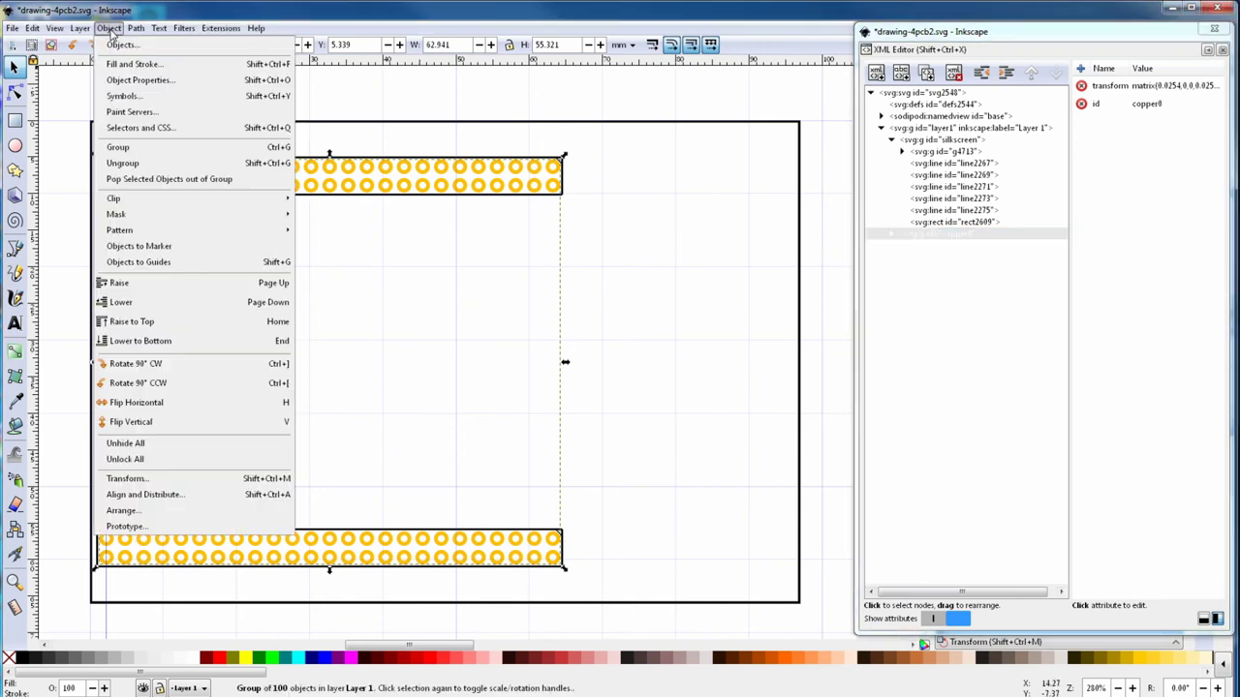
left_click(126, 165)
left_click(108, 27)
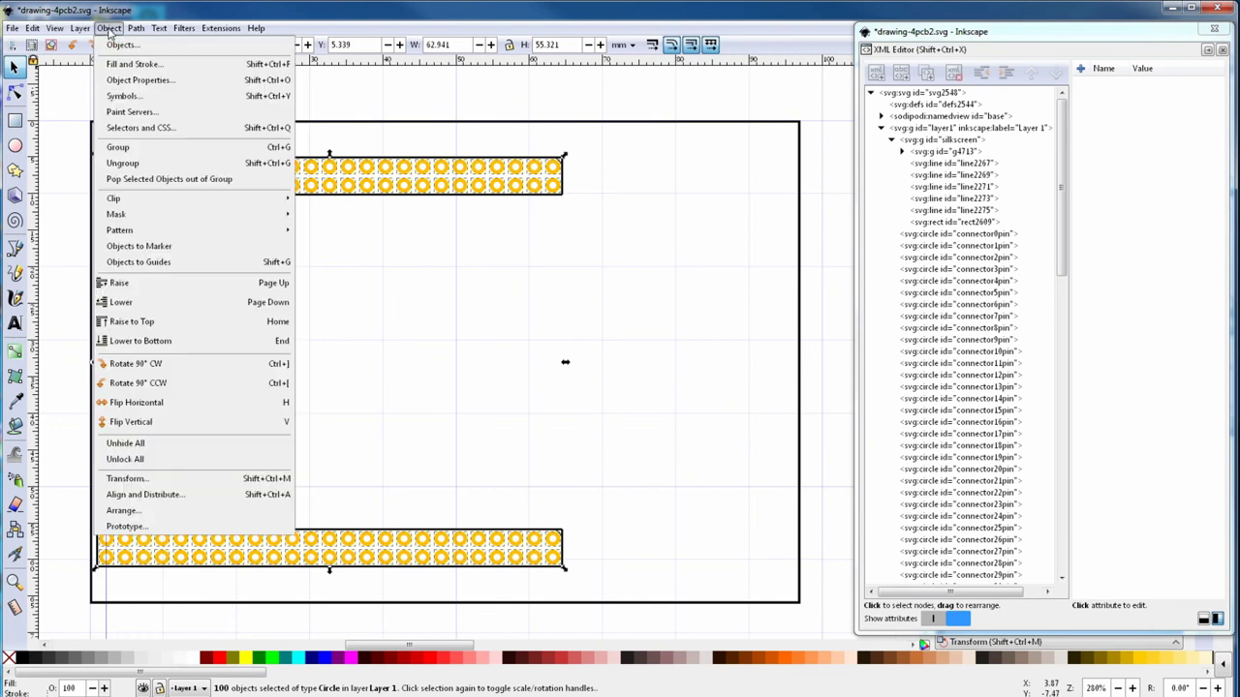
left_click(122, 150)
left_click(110, 29)
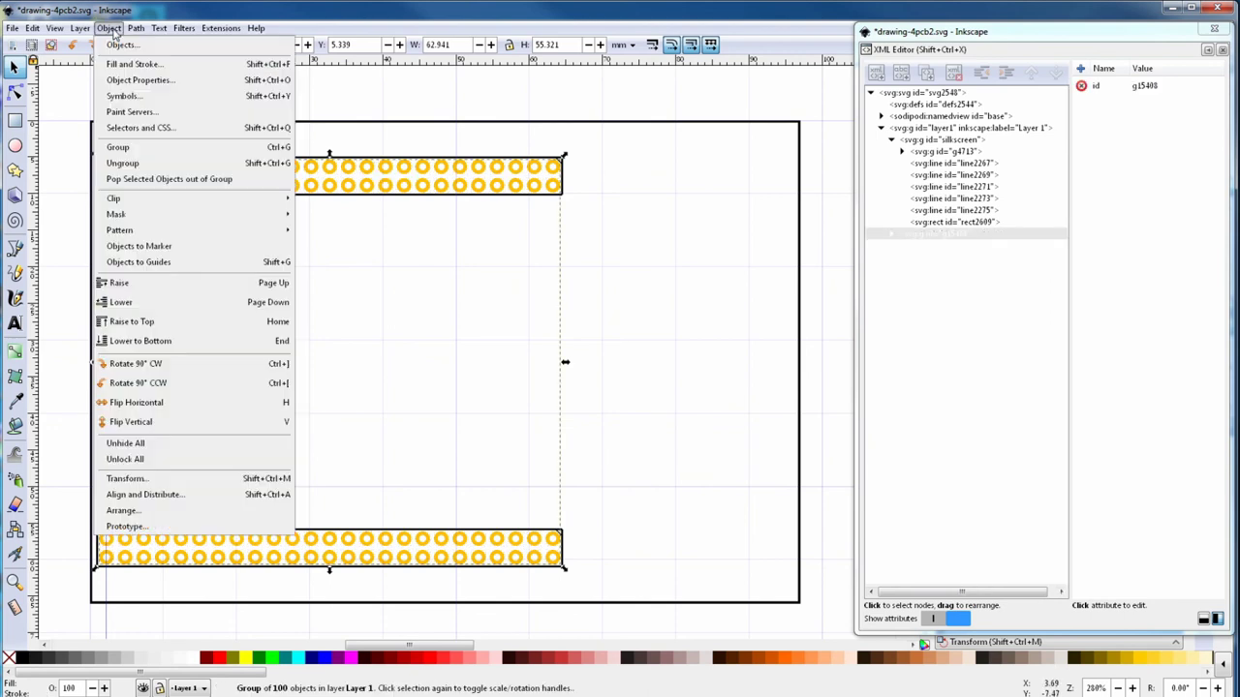
left_click(117, 147)
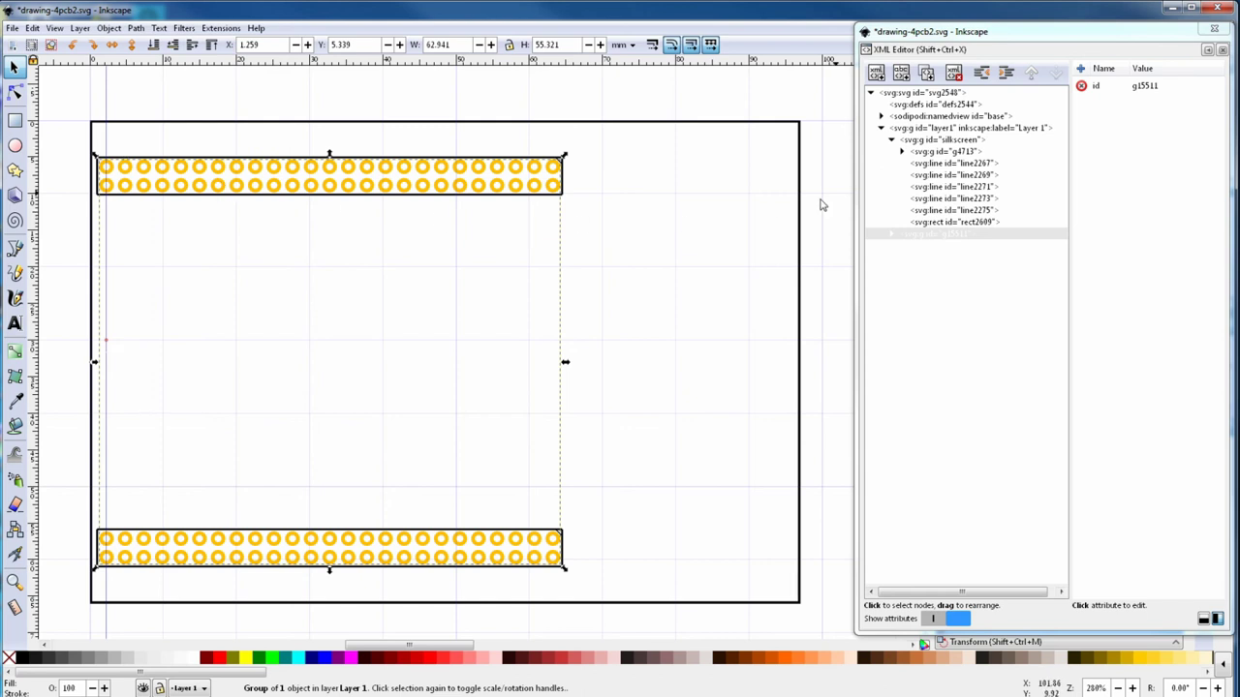
Step: Name the outer pin group copper1 and the inner pin group copper0
left_click(1133, 87)
type("copper1")
key("Return")
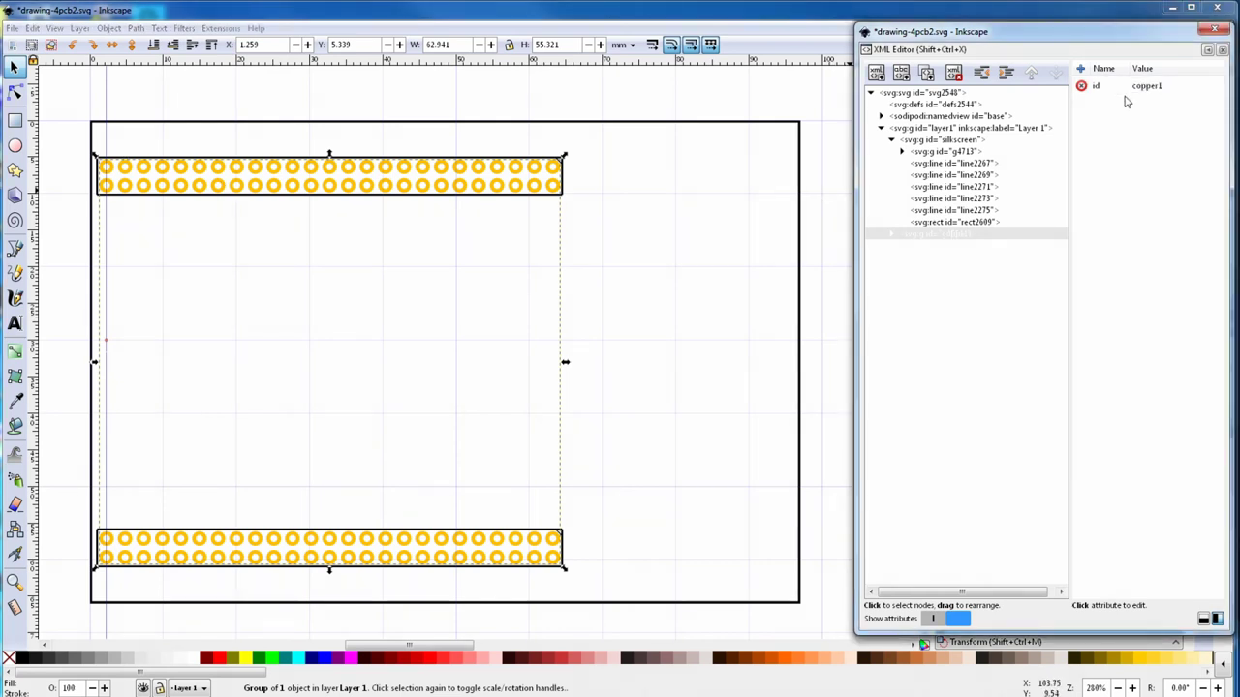
key("Down")
left_click(1145, 85)
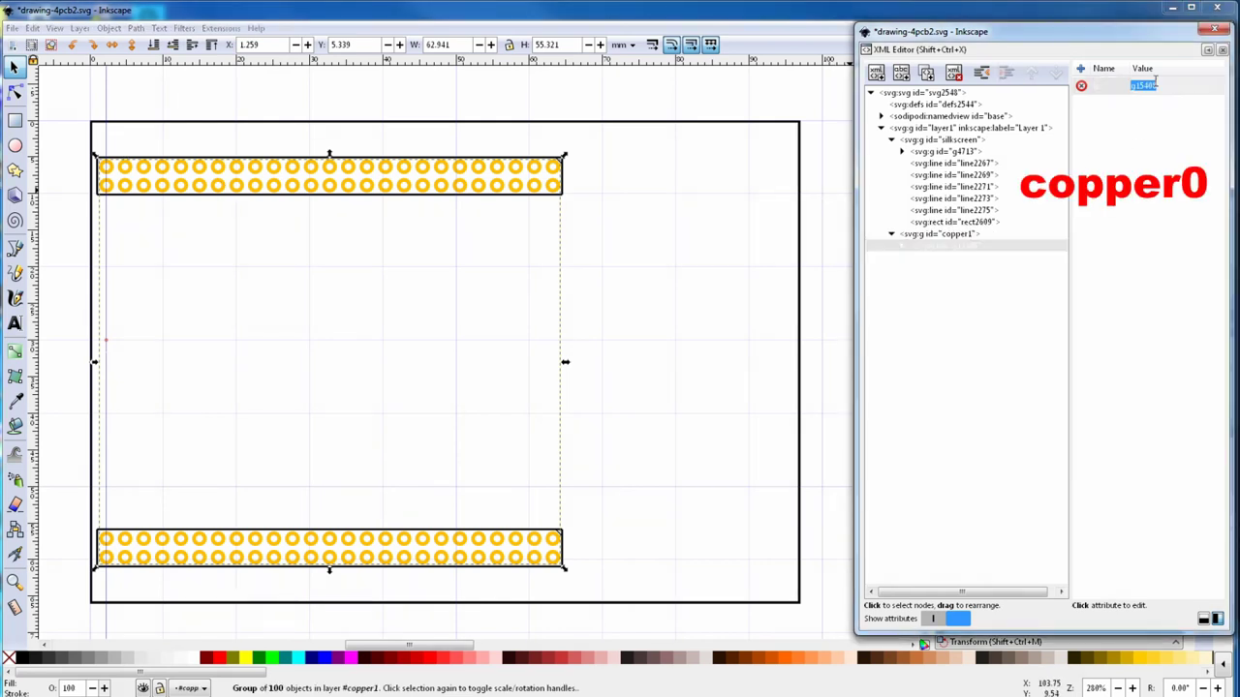
type("copper0")
key("Return")
left_click(903, 248)
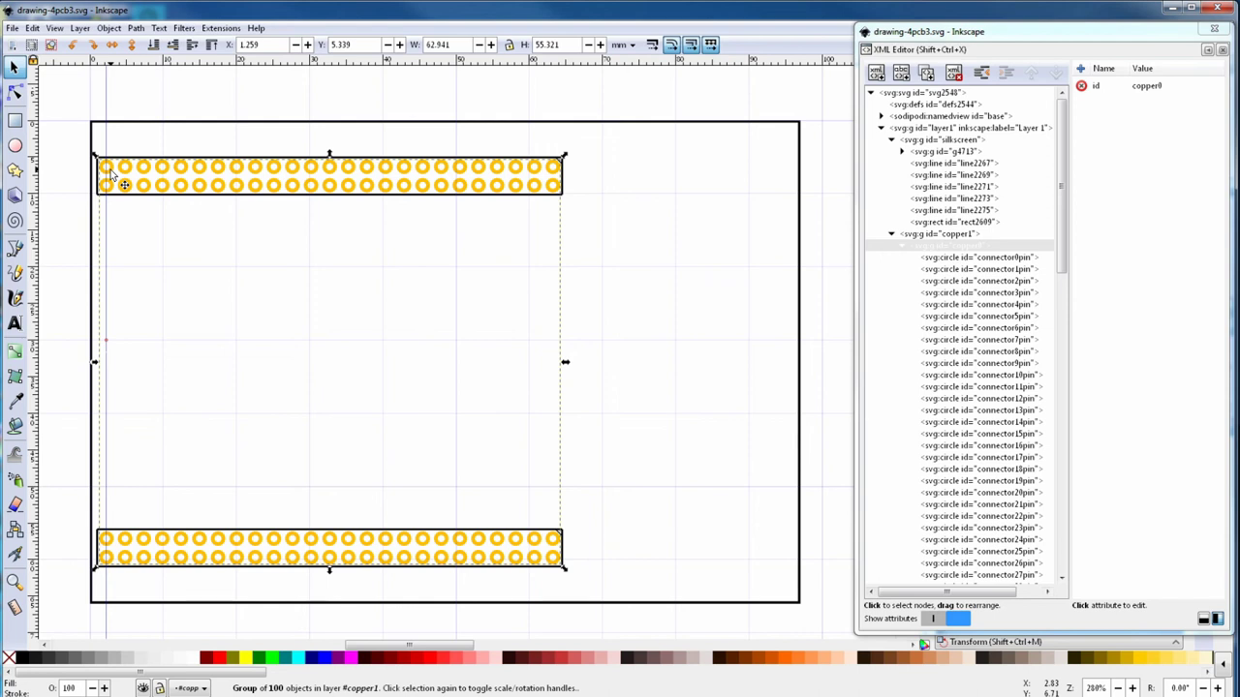
Step: Duplicate the first two upper-row pins and move the copy to X 3.550 in at the right edge
left_click(15, 92)
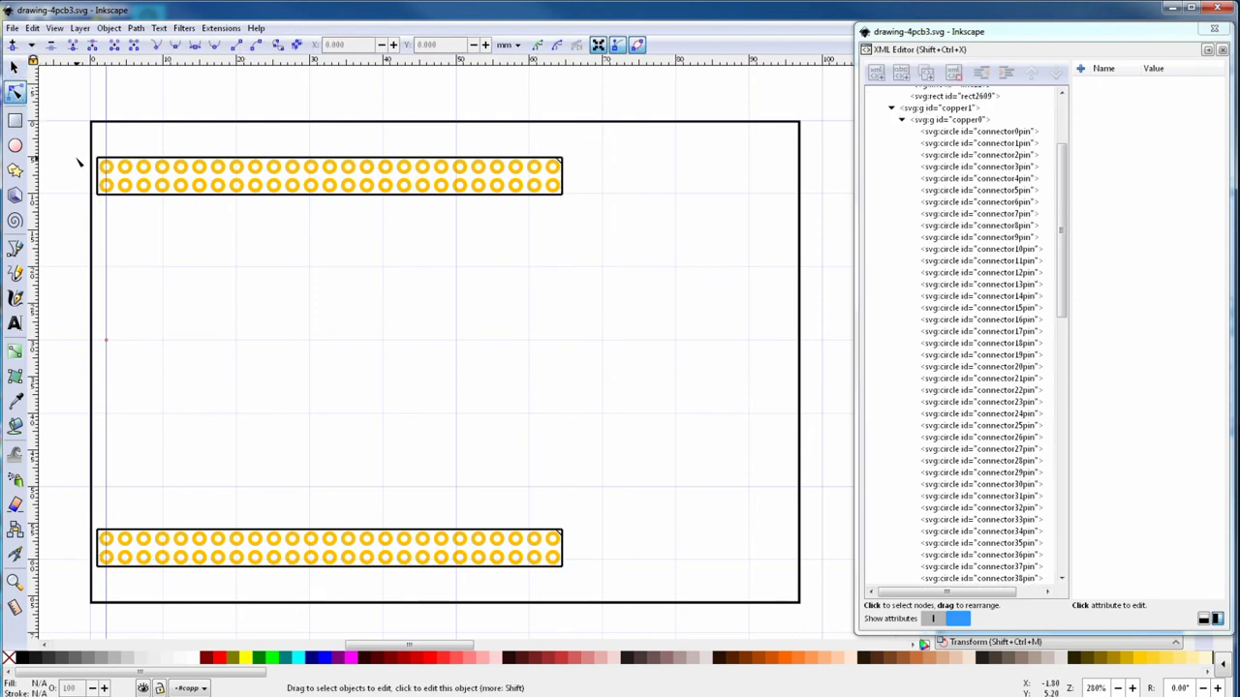
left_click(106, 167)
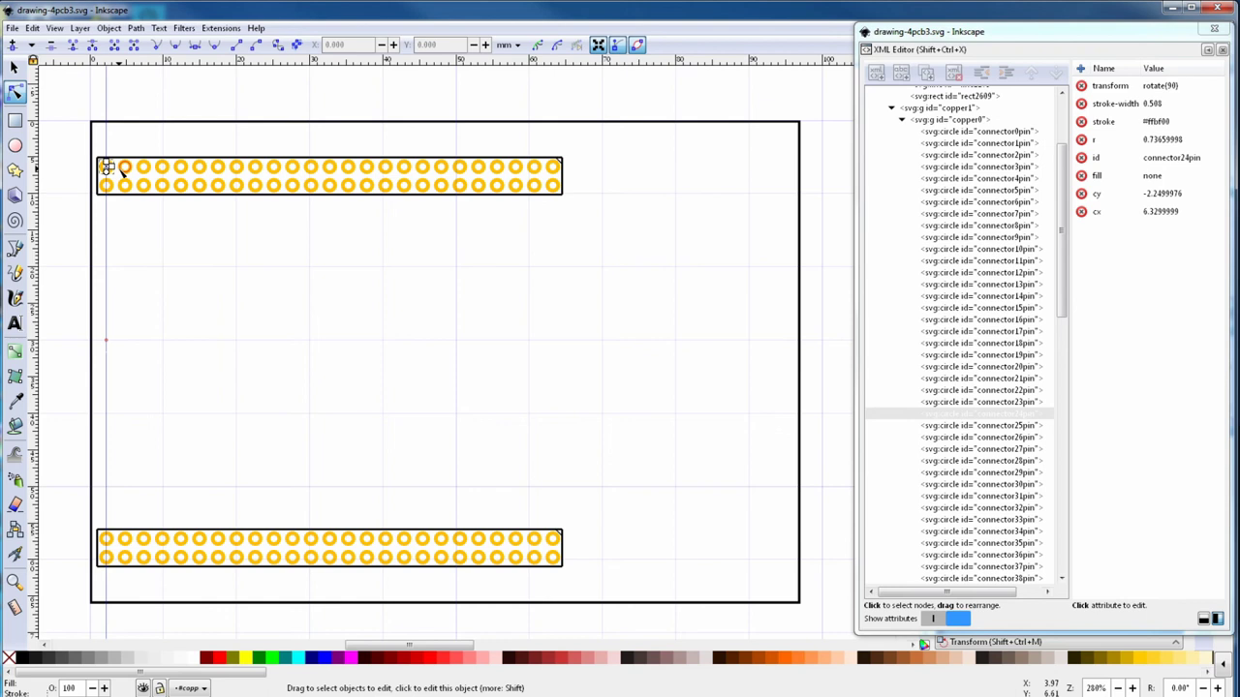
left_click(123, 169, "shift")
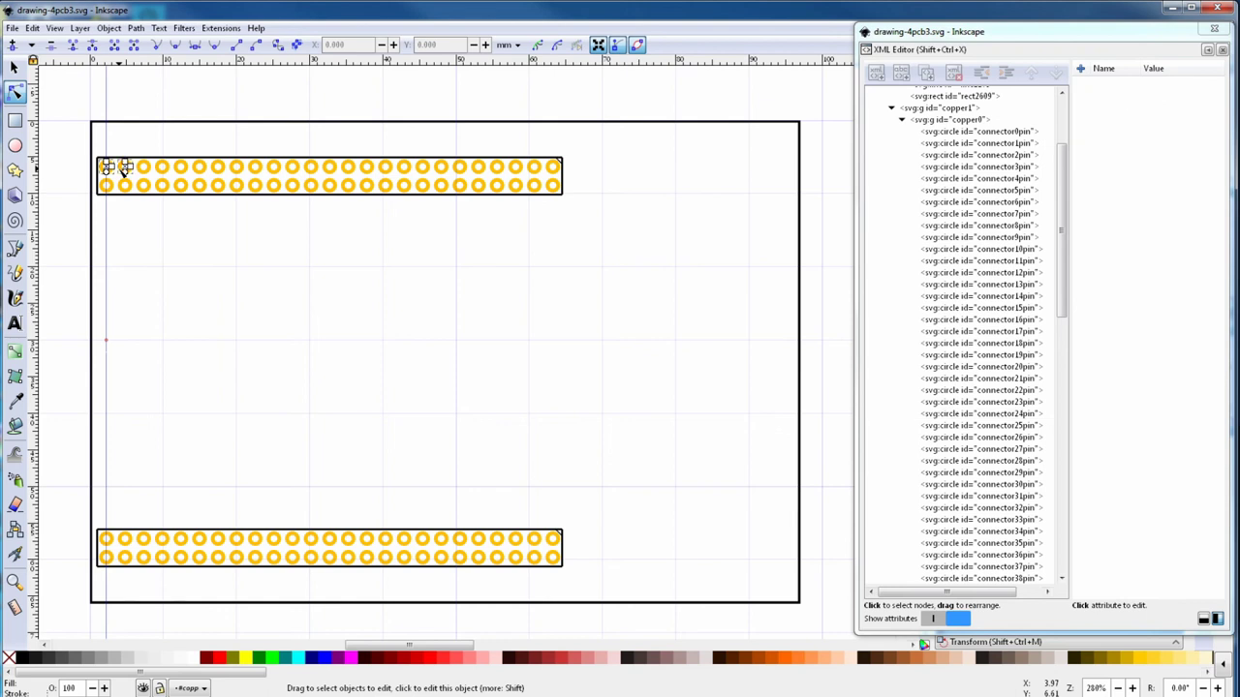
left_click(32, 27)
left_click(56, 214)
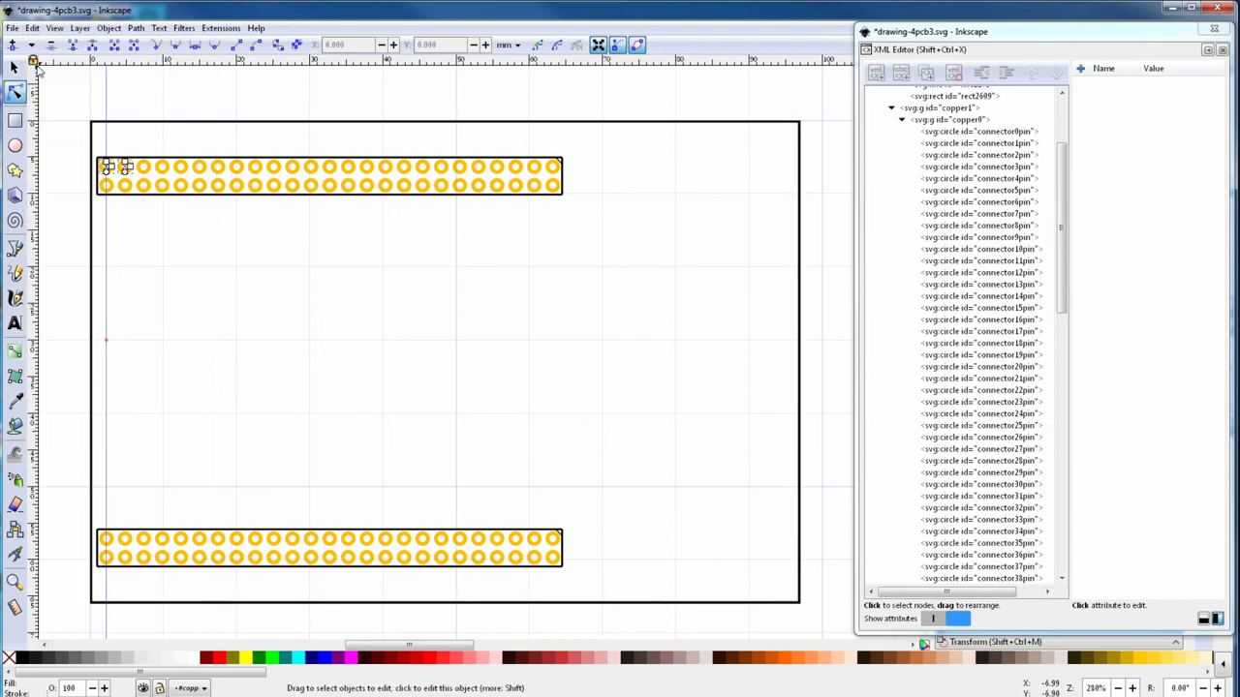
left_click(14, 66)
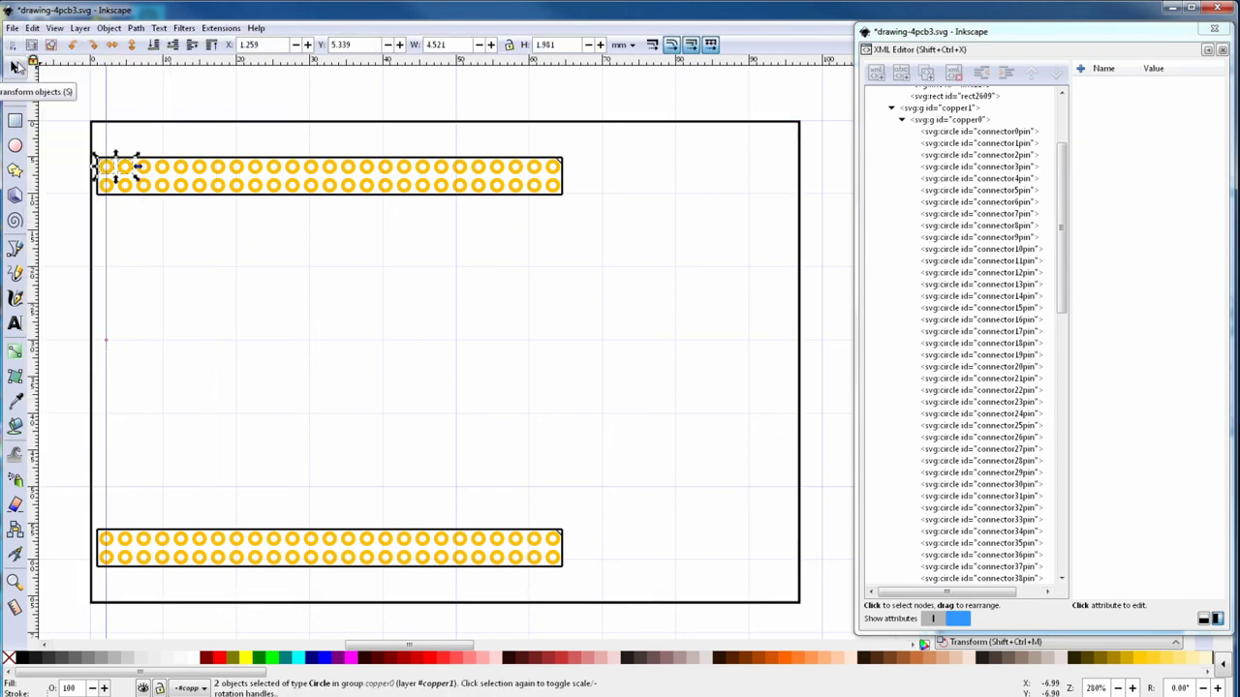
left_click(618, 45)
left_click(619, 12)
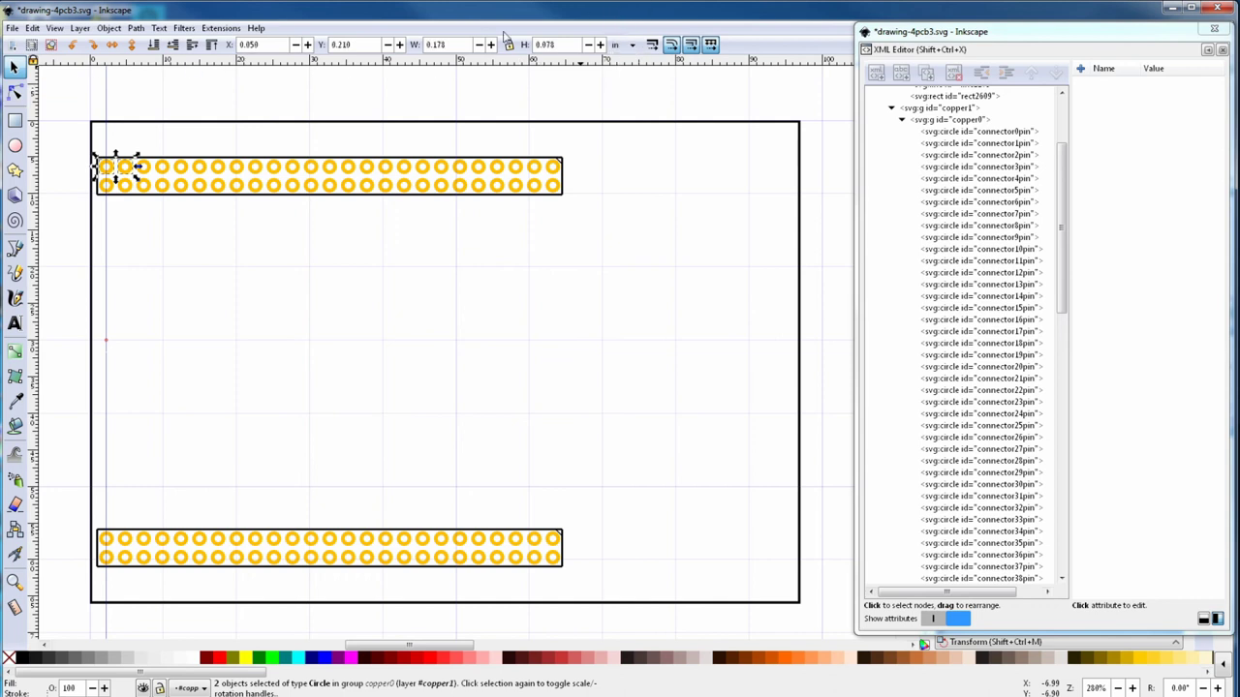
triple_click(262, 42)
type("3.50")
key("Return")
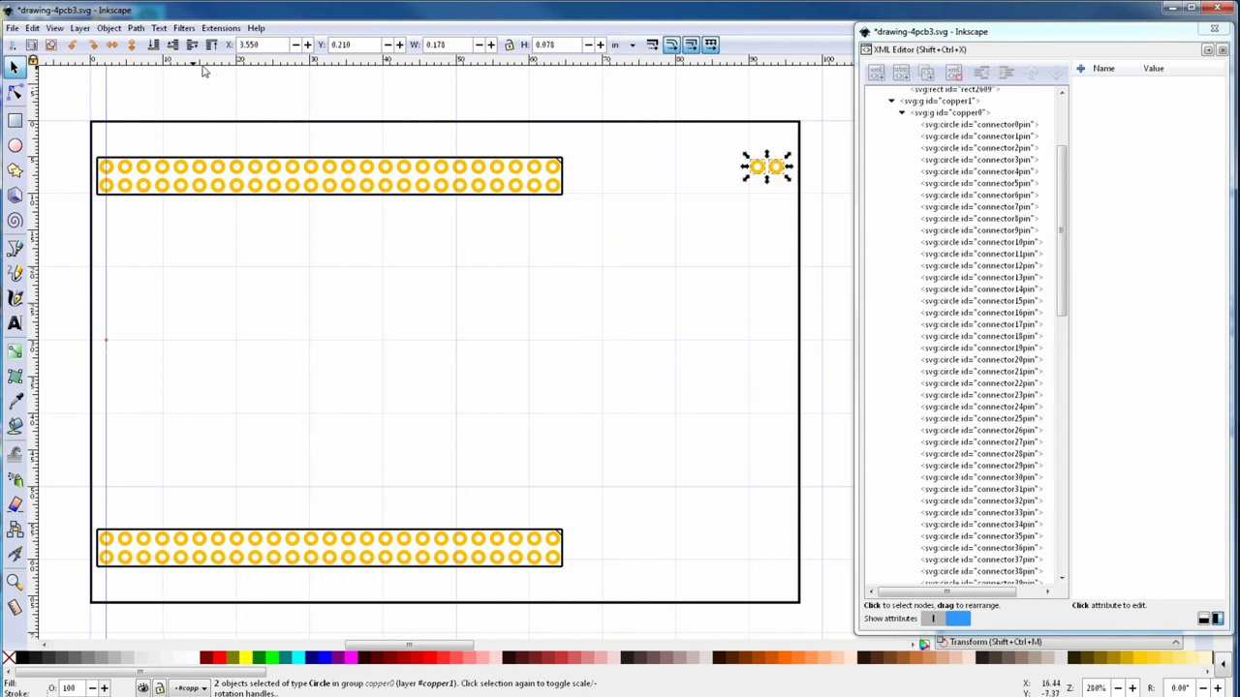
Step: Duplicate that right-edge pin pair and move it down to Y 2.310 in
left_click(32, 27)
left_click(84, 204)
triple_click(329, 45)
type("2.31")
key("Return")
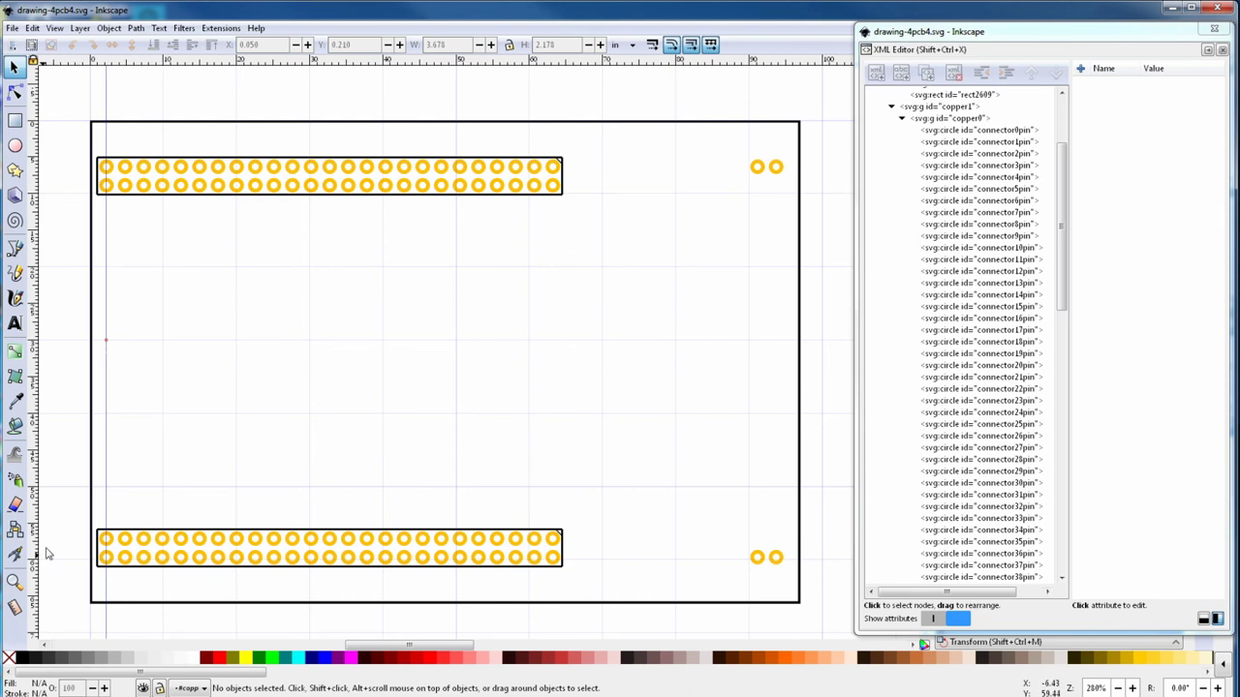
Step: Measure the spacing from the top-left pin with the Measure tool, shown in inches
left_click(14, 607)
left_click_drag(104, 167, 72, 527)
left_click_drag(62, 582, 756, 167)
left_click(334, 43)
left_click(323, 13)
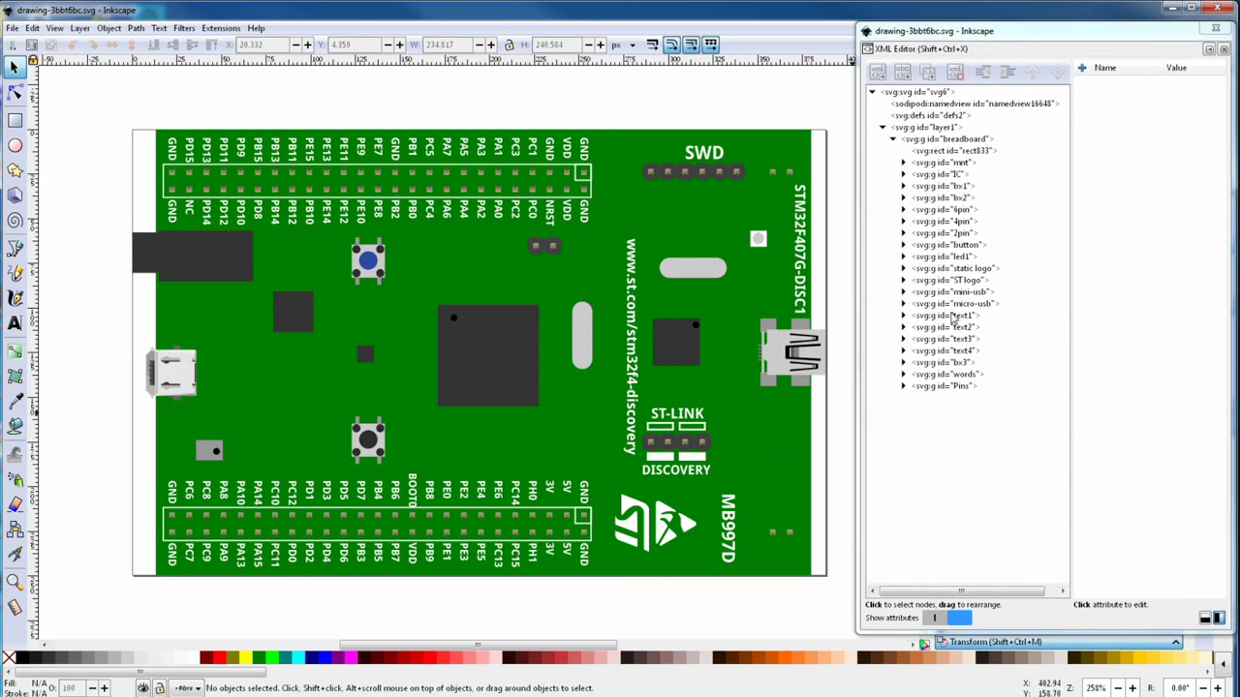
Step: Select the four pin-label rows text1–text4 above and below both header rows
left_click(954, 316)
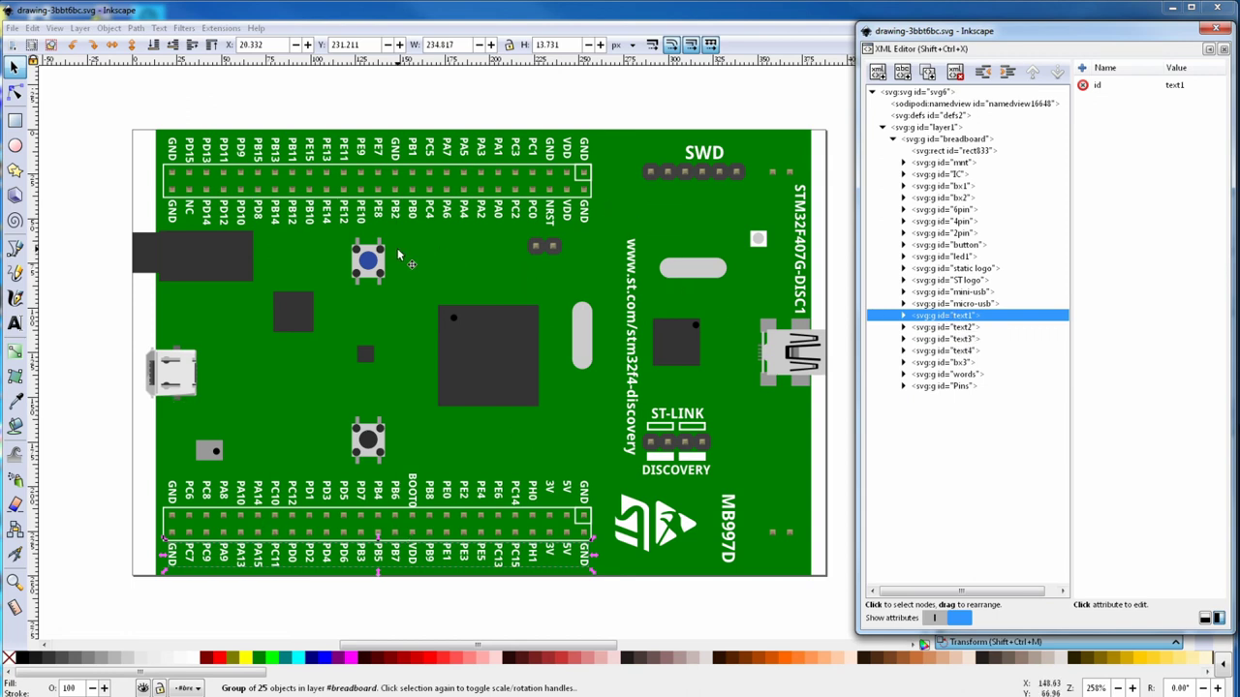
left_click_drag(153, 113, 607, 170)
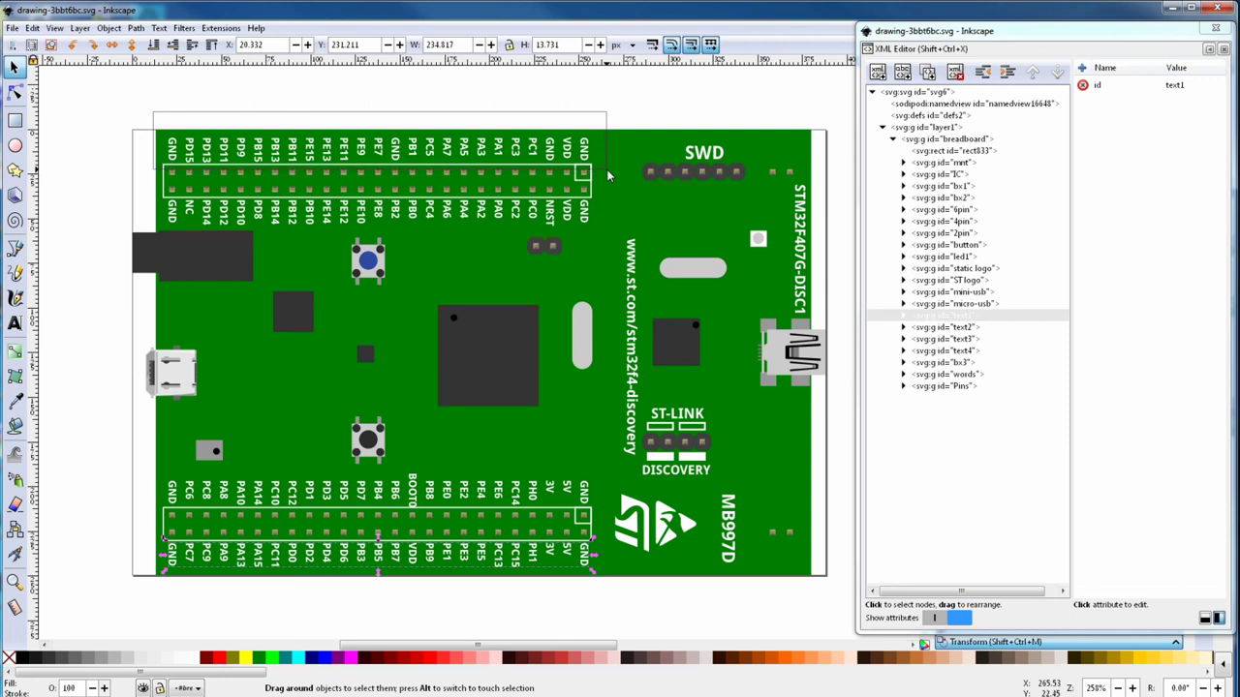
left_click_drag(607, 168, 607, 169)
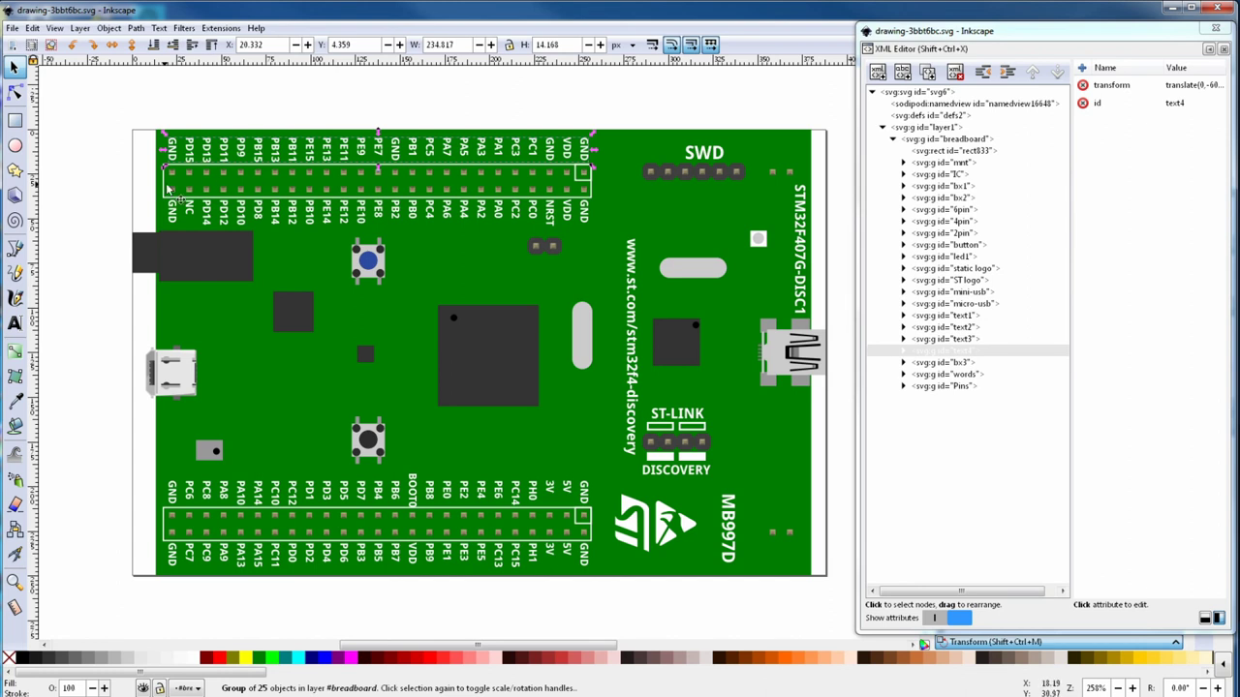
left_click(597, 231, "shift")
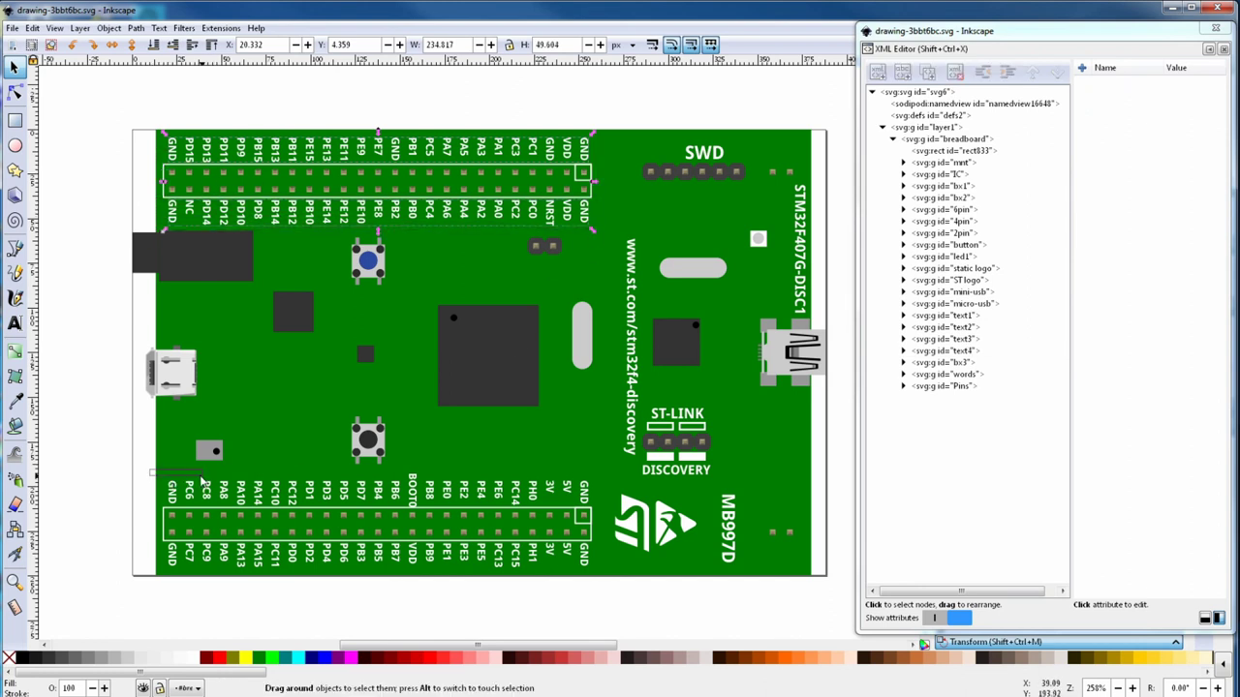
left_click_drag(546, 503, 599, 518)
left_click_drag(150, 591, 589, 550)
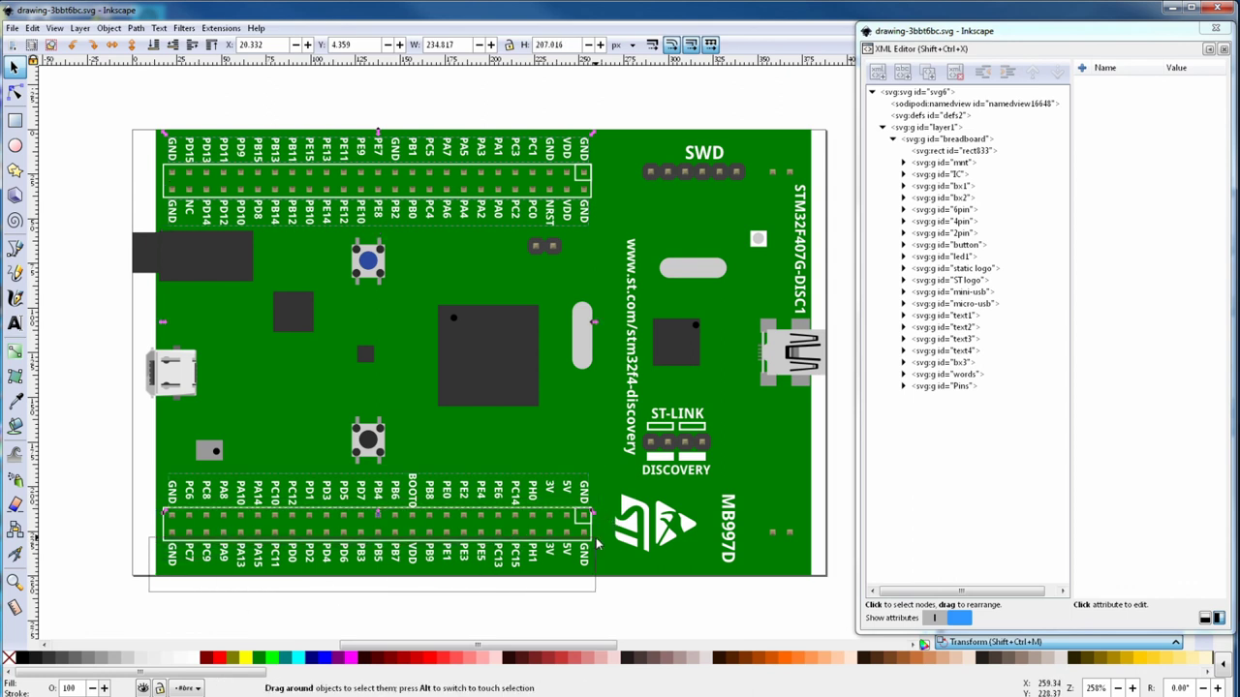
left_click(32, 28)
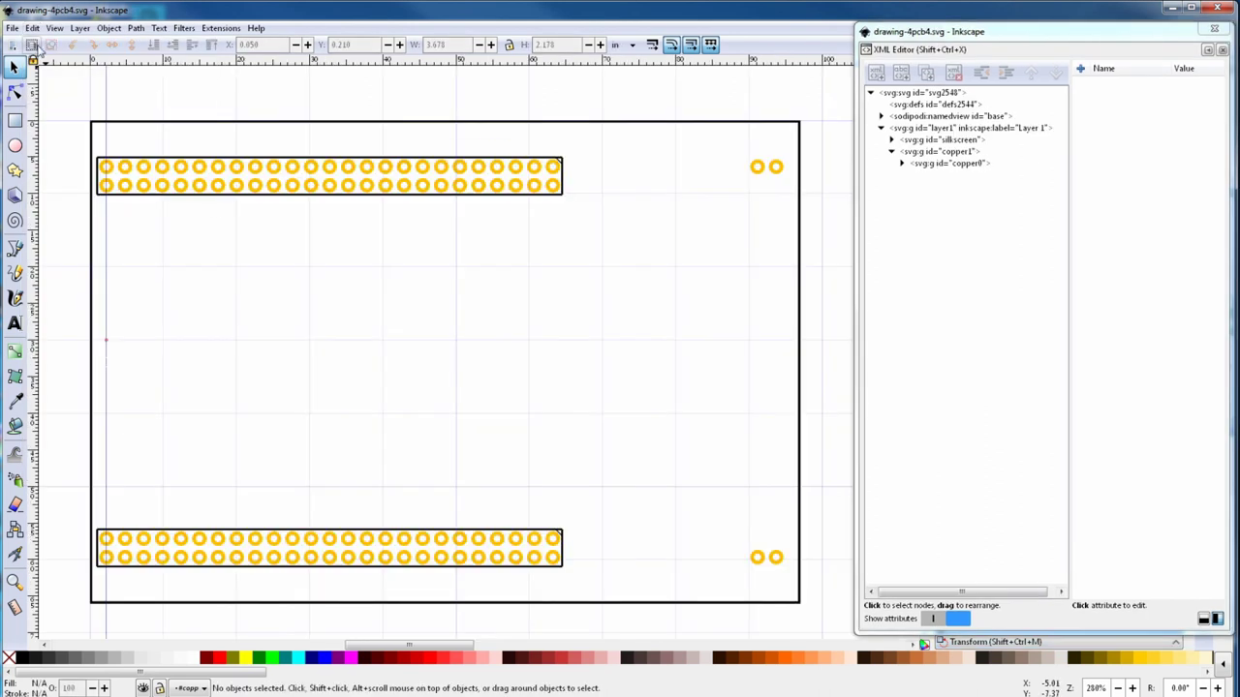
Step: Copy the pin labels, paste them in place on the PCB, make them black and group them
left_click(32, 28)
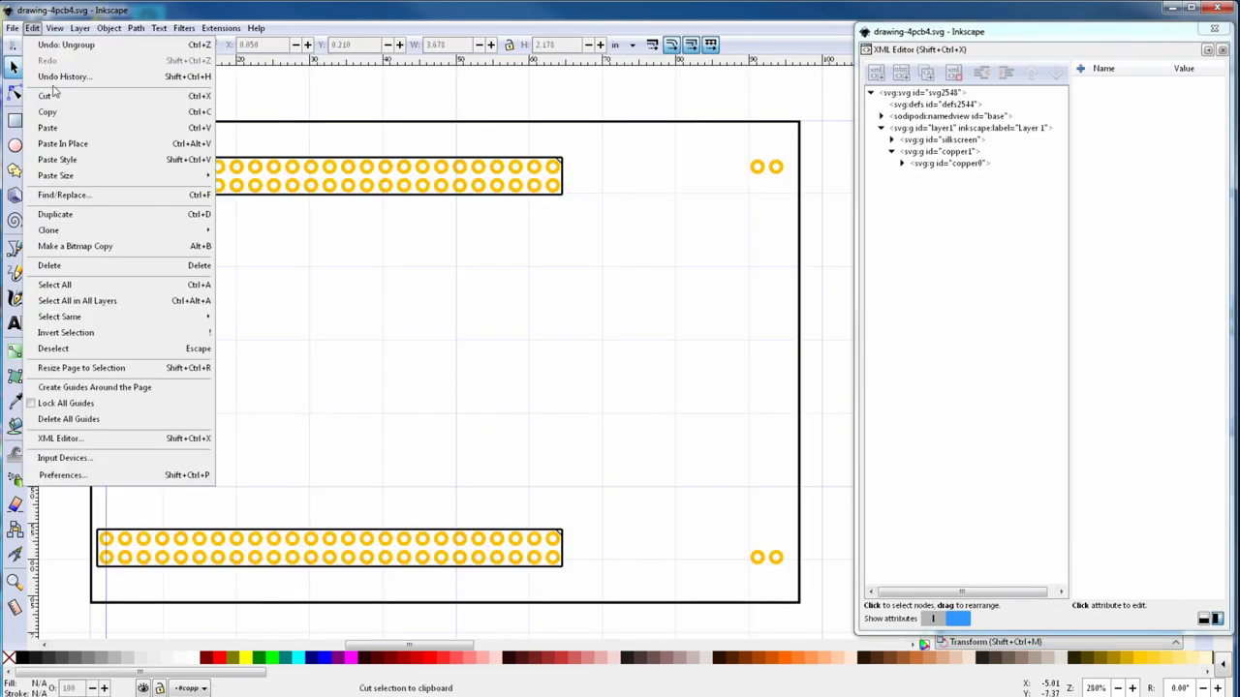
left_click(62, 143)
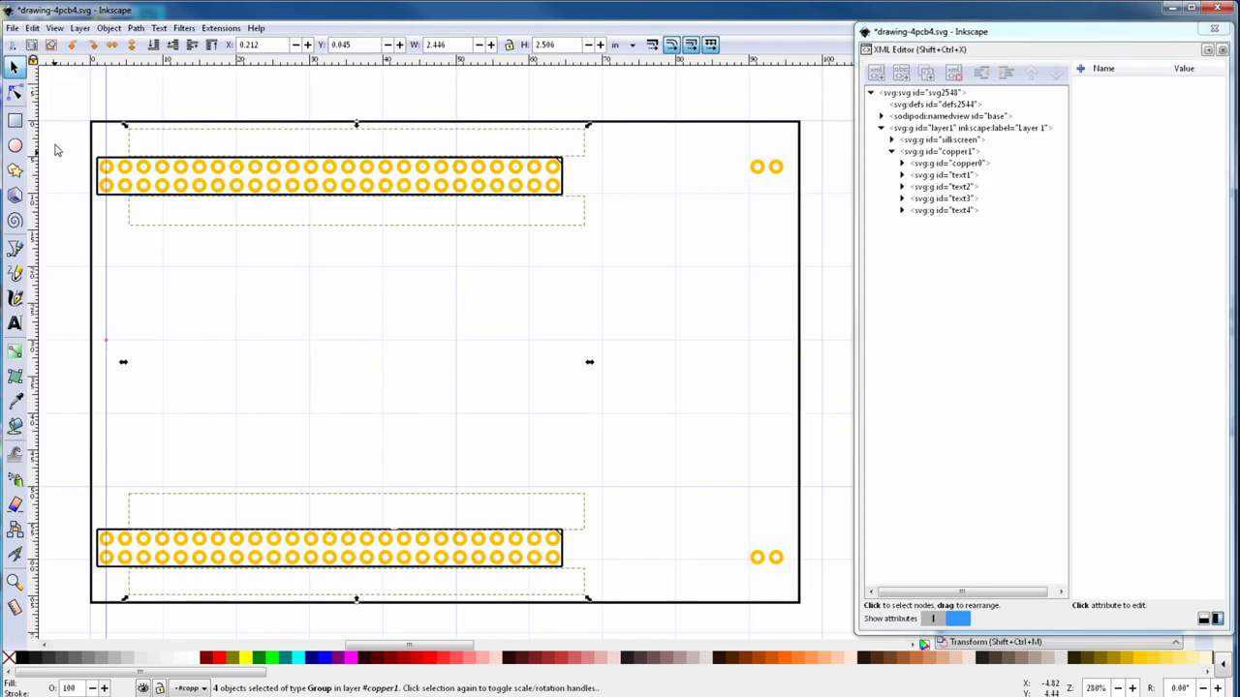
left_click(21, 660)
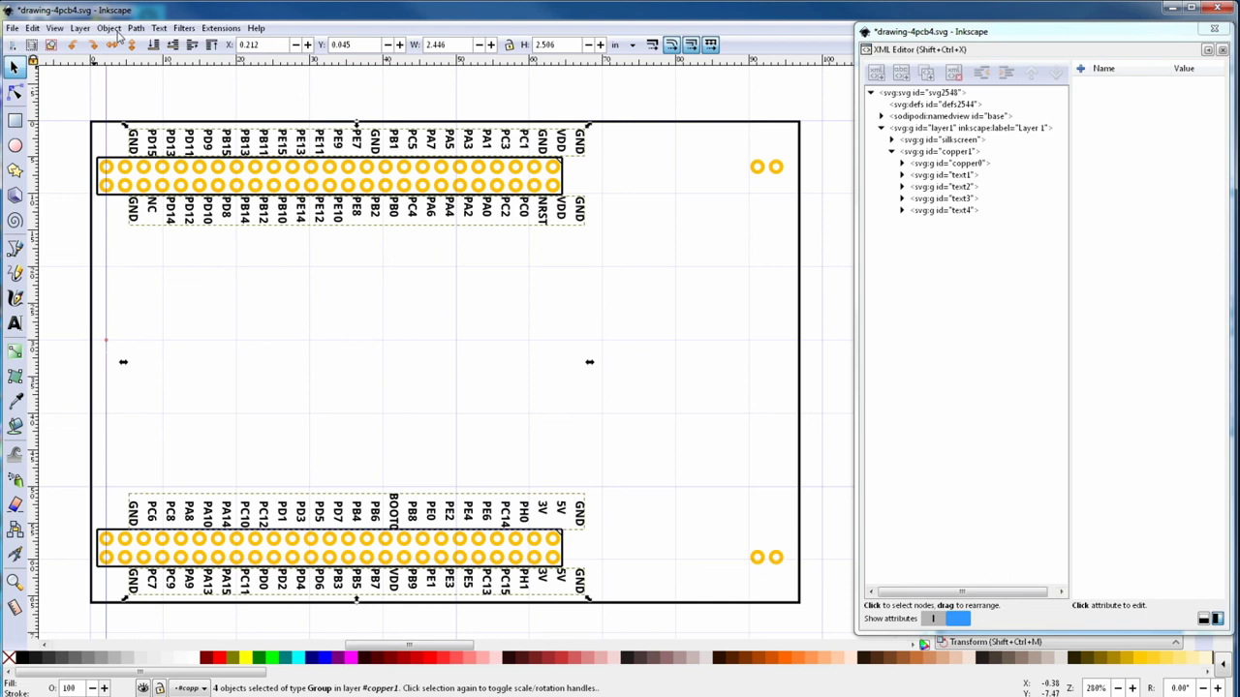
left_click(111, 28)
left_click(118, 147)
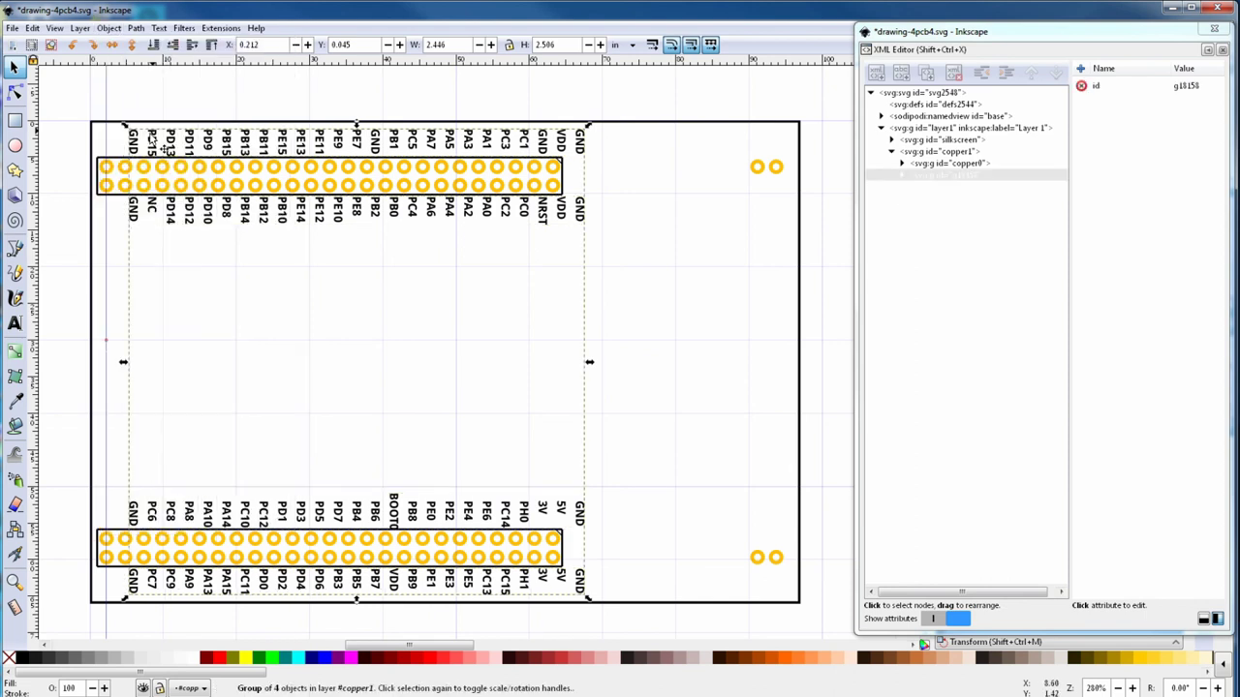
Step: Move the label group to X 0.050 in, then adjust it to 0.070 in
type("0.050")
key("Return")
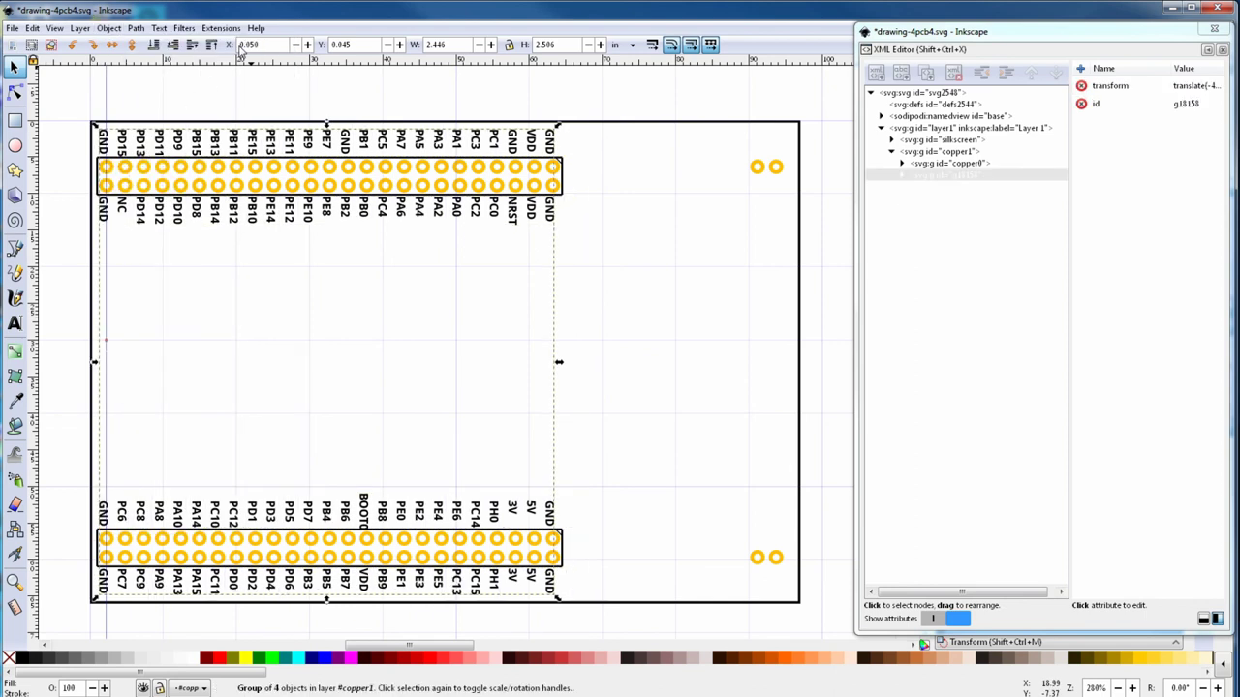
key("Return")
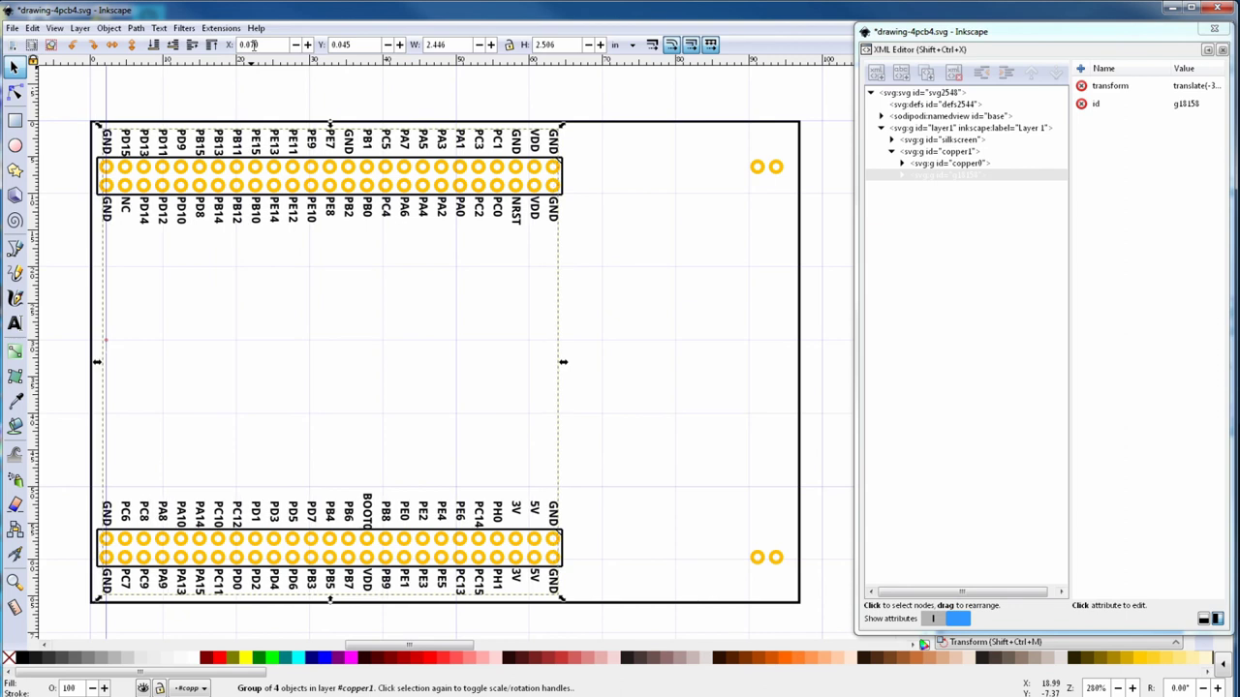
Step: Move label group g18158 out of the copper group, above copper1, and into the silkscreen group
left_click(944, 177)
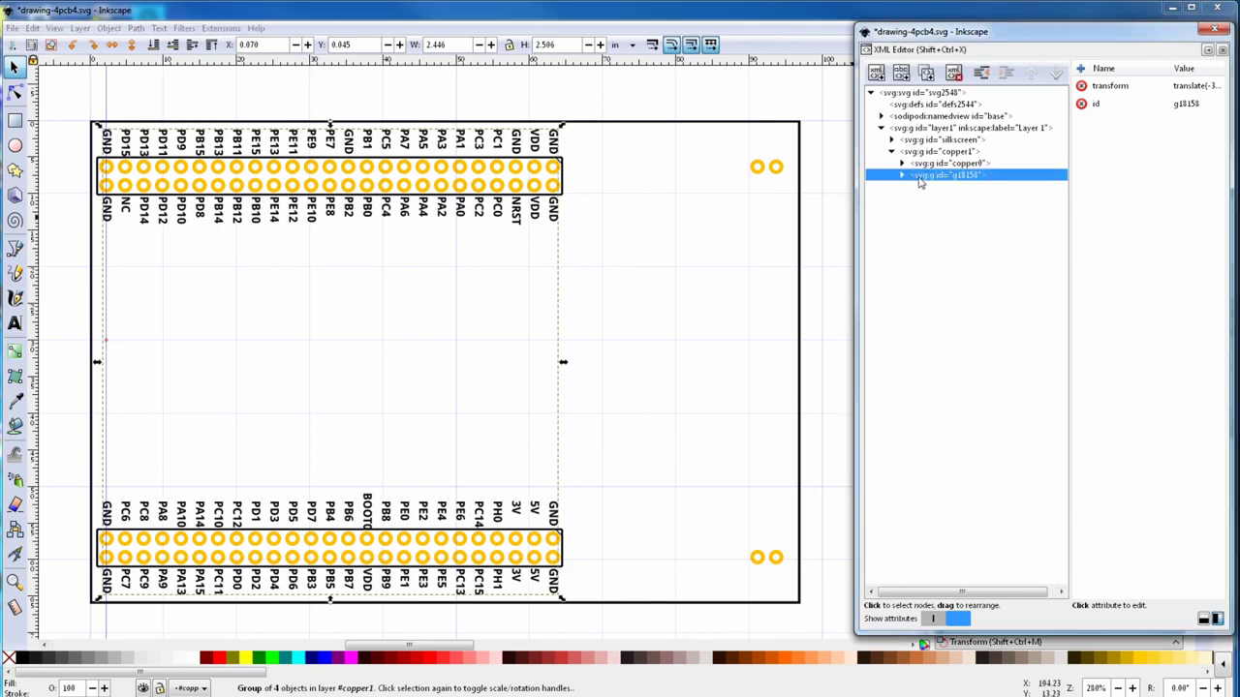
left_click(981, 72)
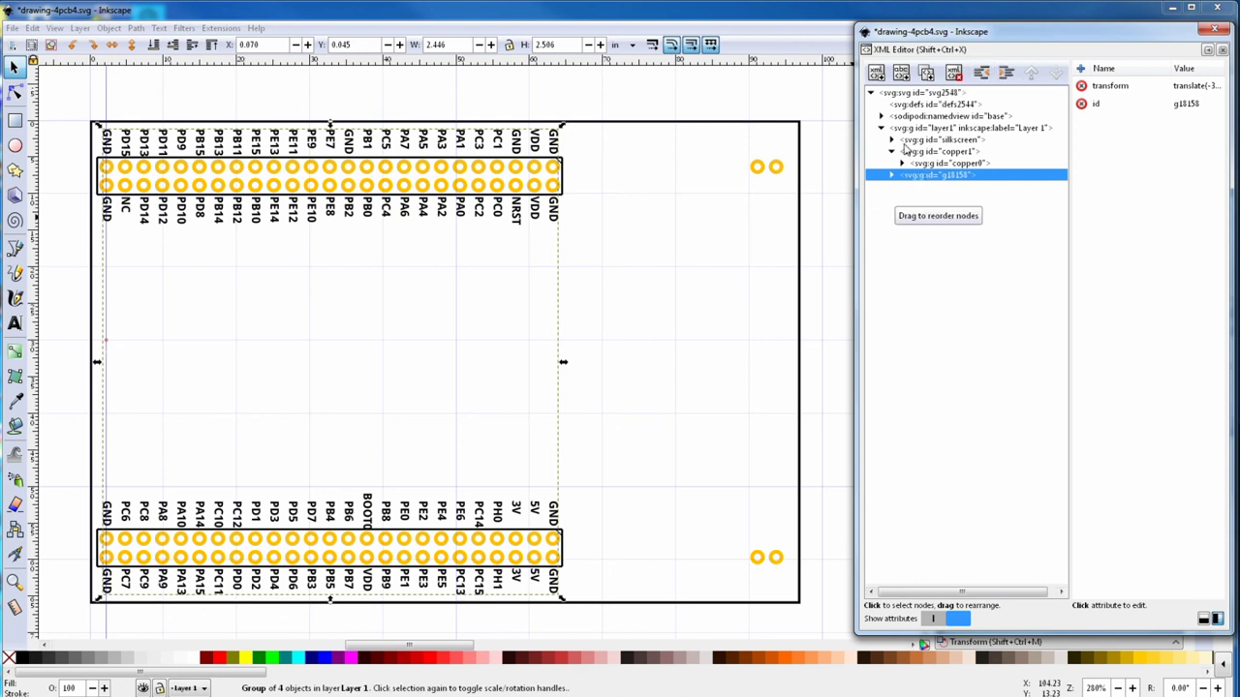
left_click(1029, 75)
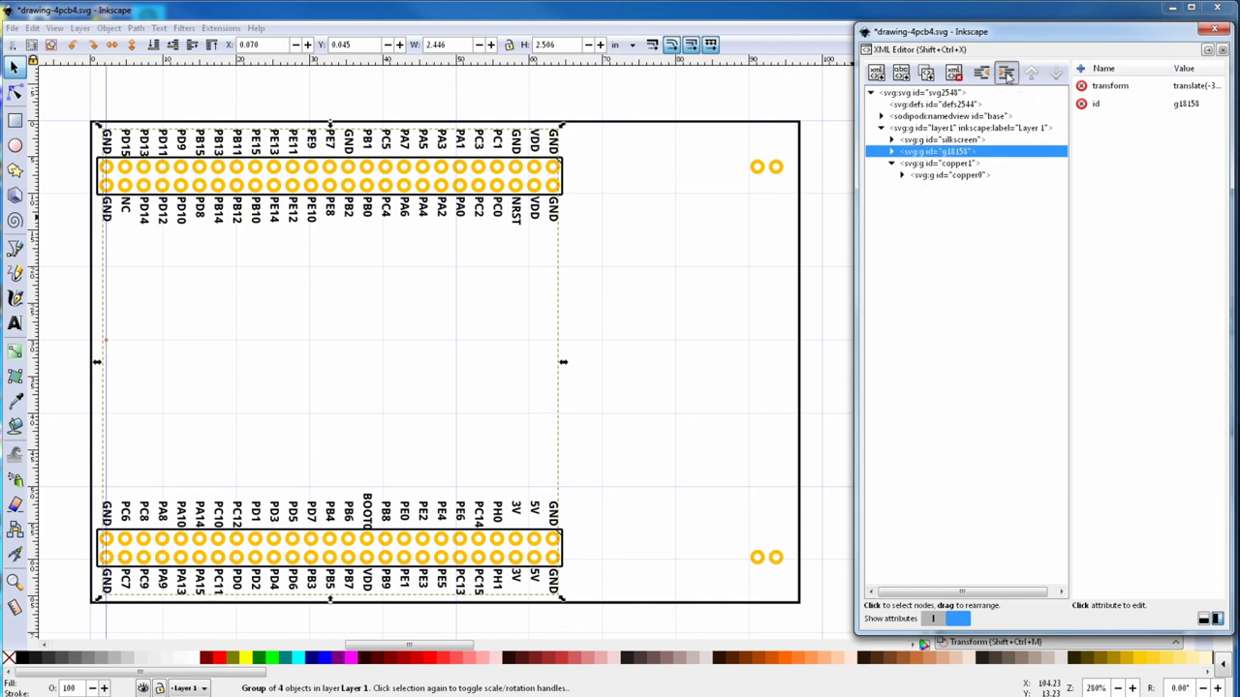
left_click(1007, 75)
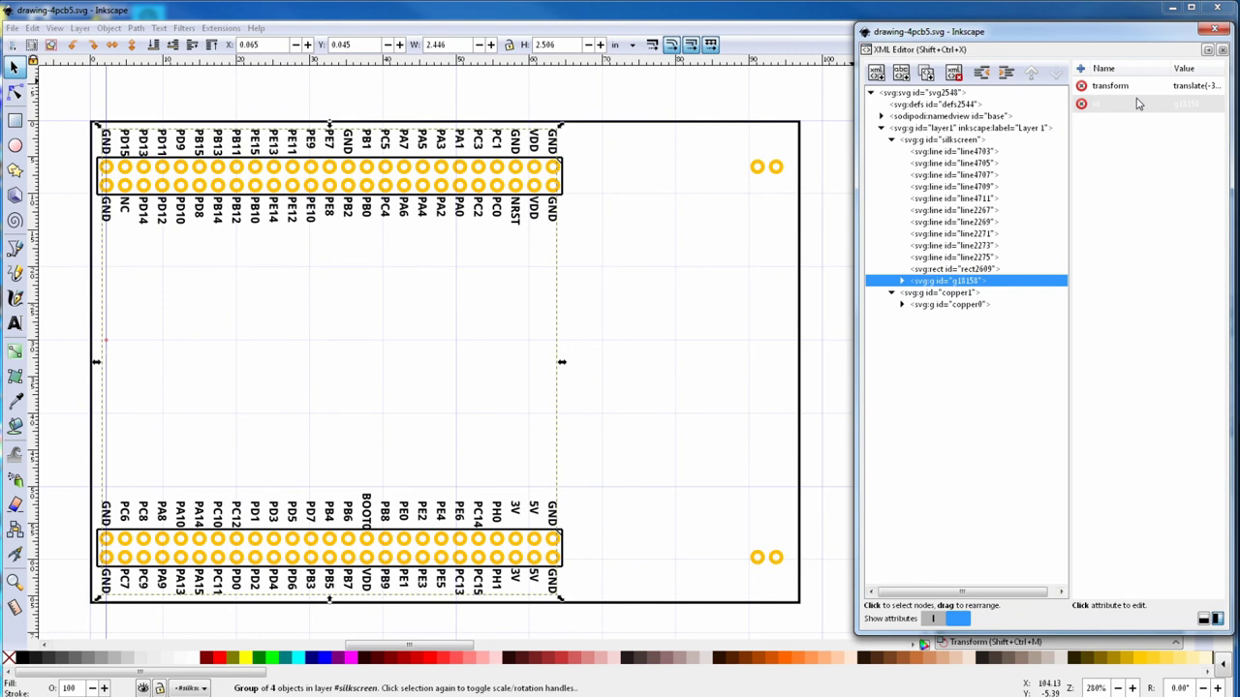
Step: Ungroup the label group into its four text groups and group them together again
left_click(108, 27)
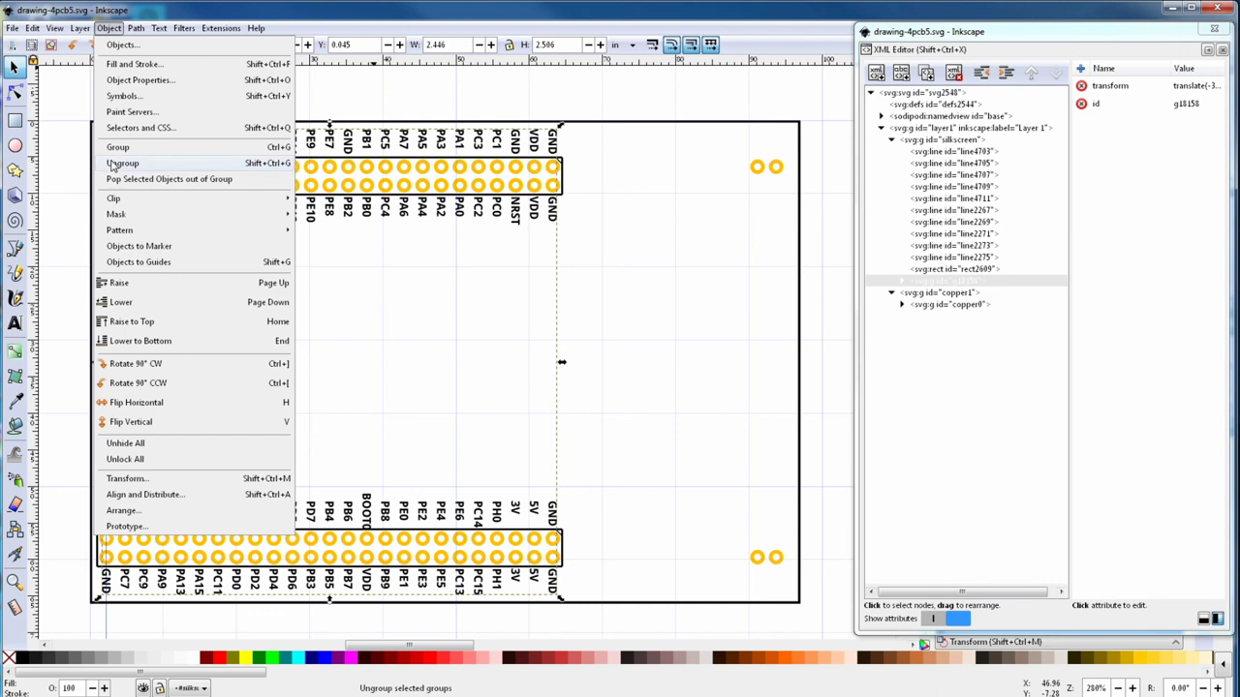
left_click(122, 163)
left_click(117, 147)
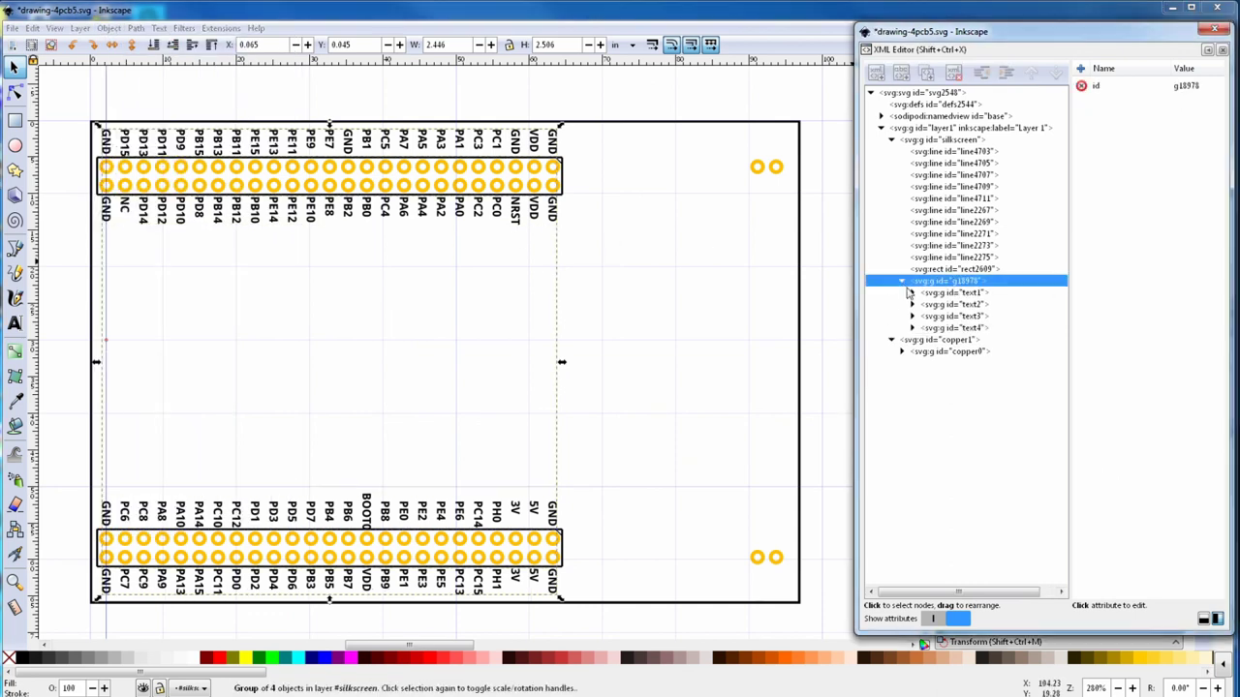
left_click(902, 281)
left_click(927, 293)
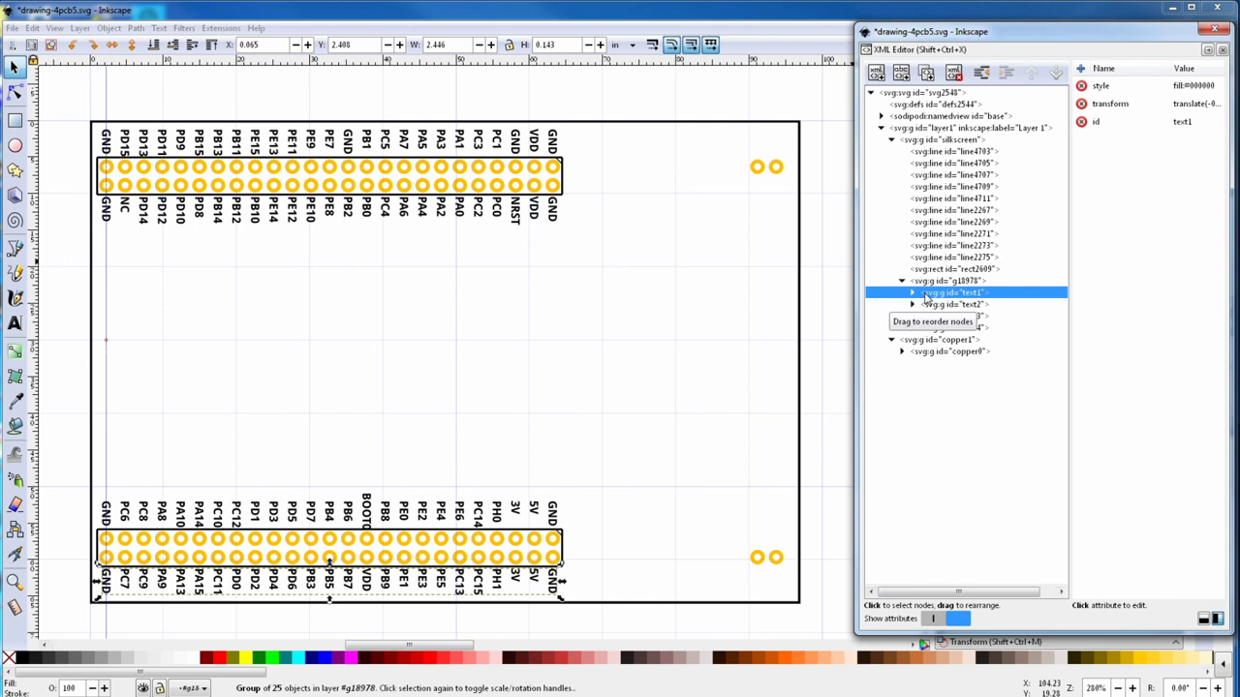
key("ctrl+shift+c")
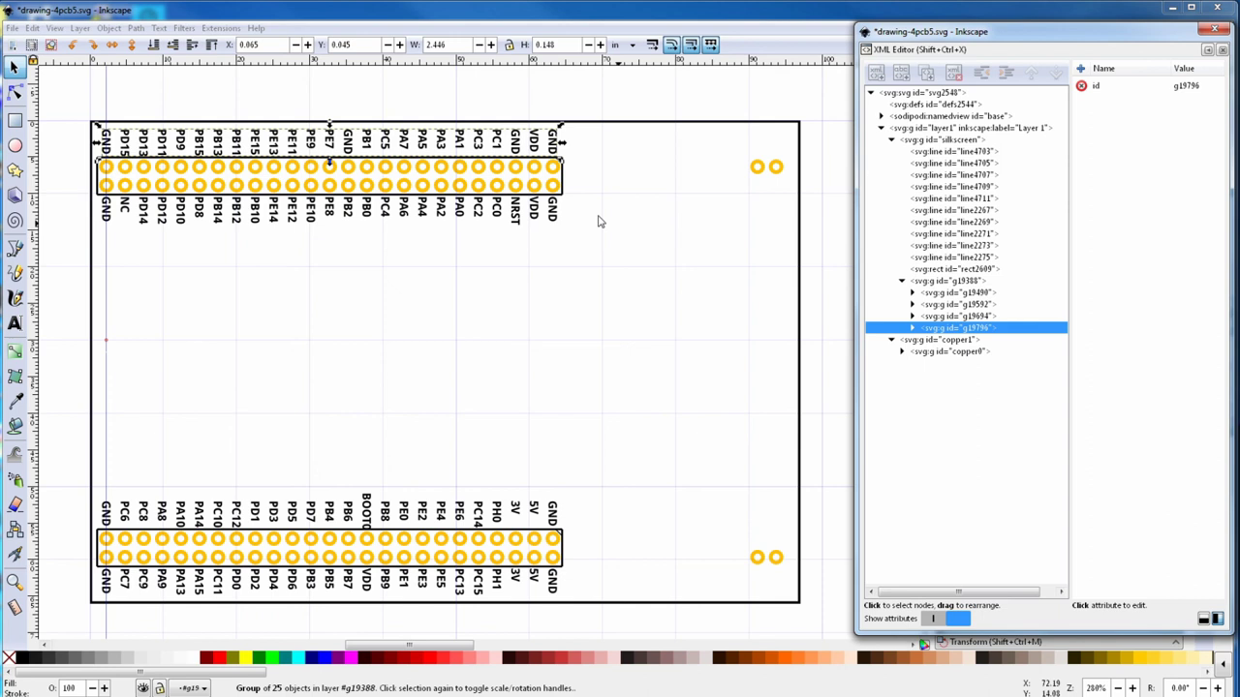
Step: Delete the px unit from the font-size in the styles of text1668 and text8036
left_click(912, 292)
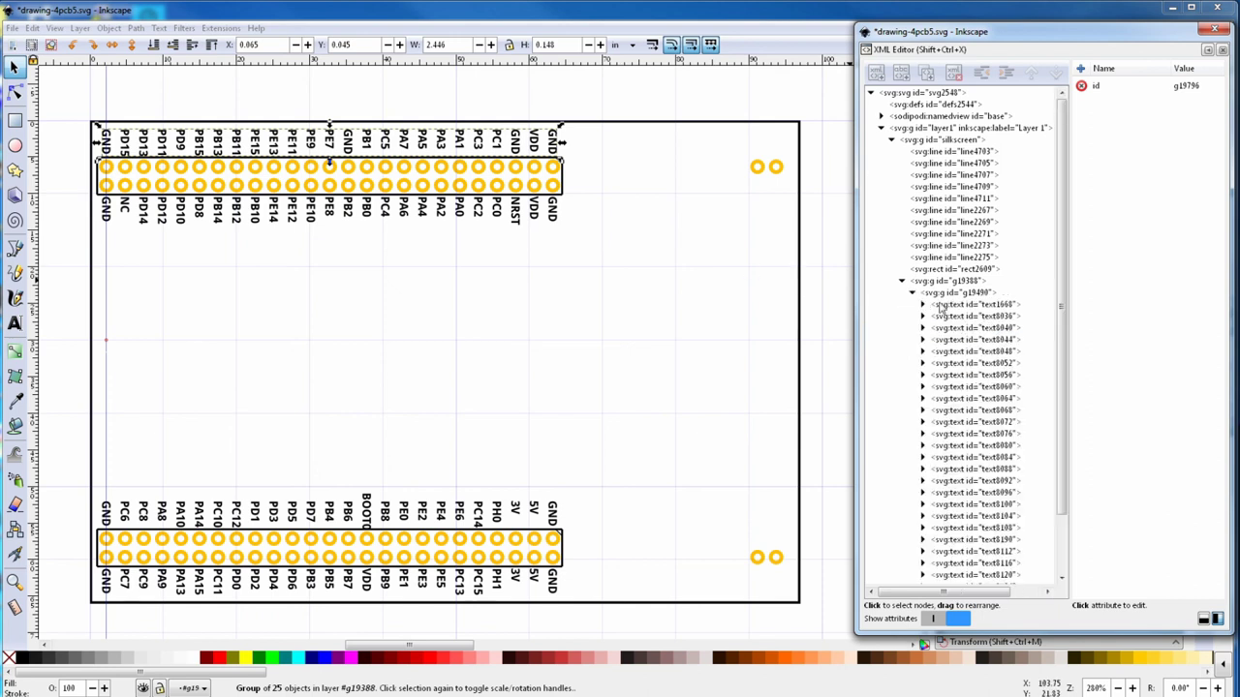
left_click(939, 307)
left_click(1184, 157)
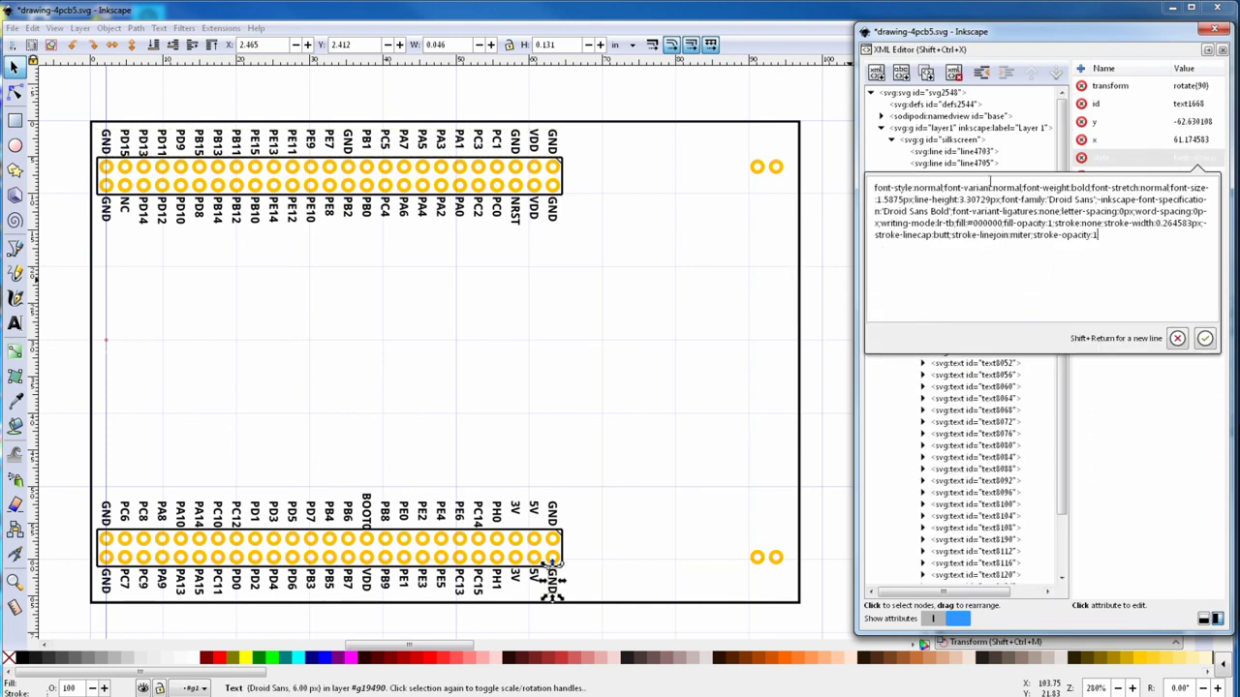
left_click(900, 200)
key("Delete")
key("Delete")
key("Delete")
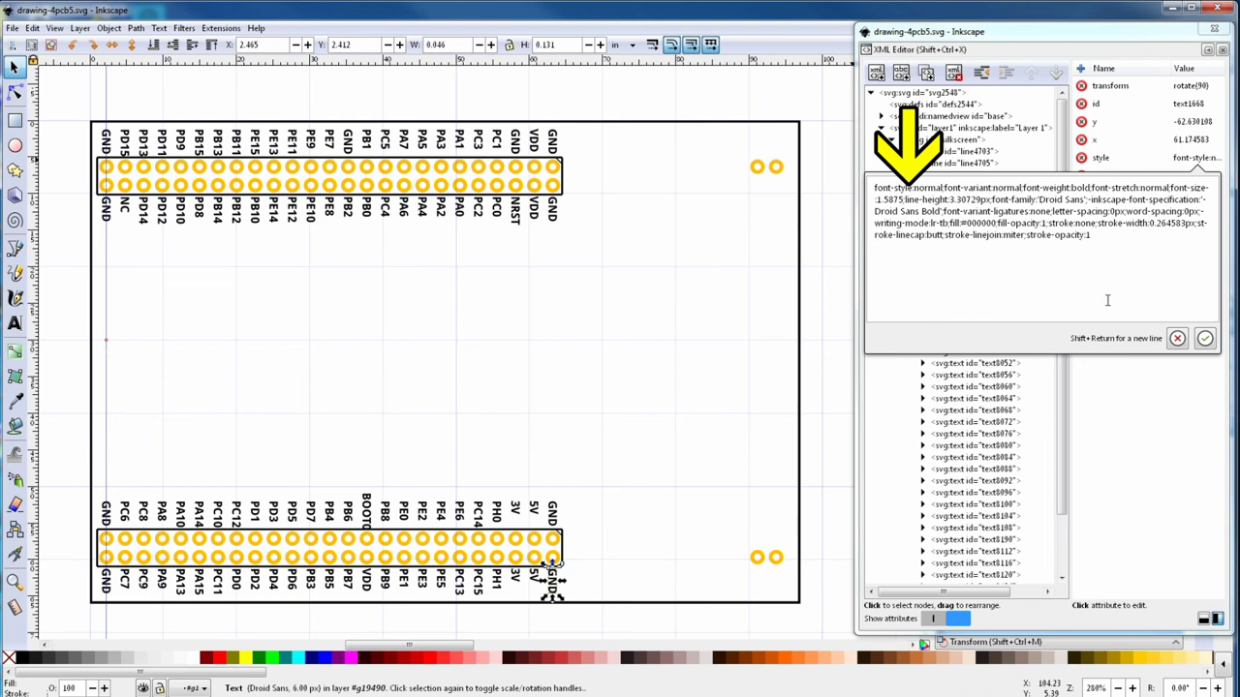
left_click(1204, 338)
left_click(980, 315)
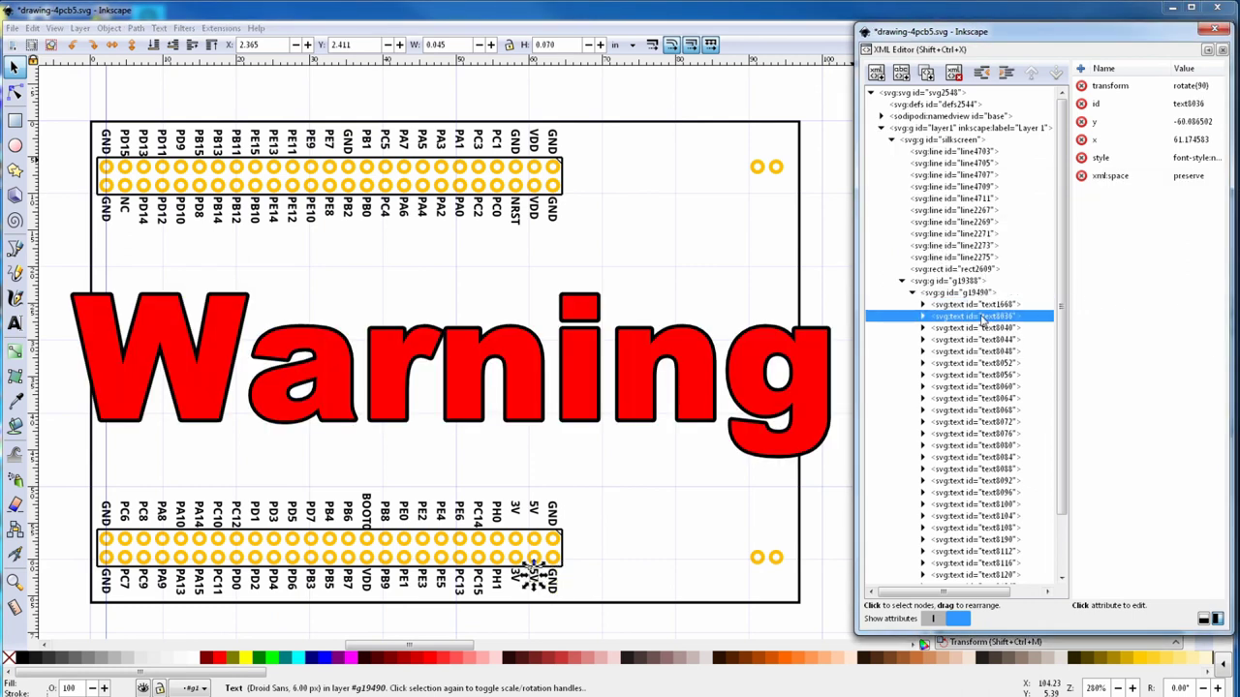
left_click(1163, 160)
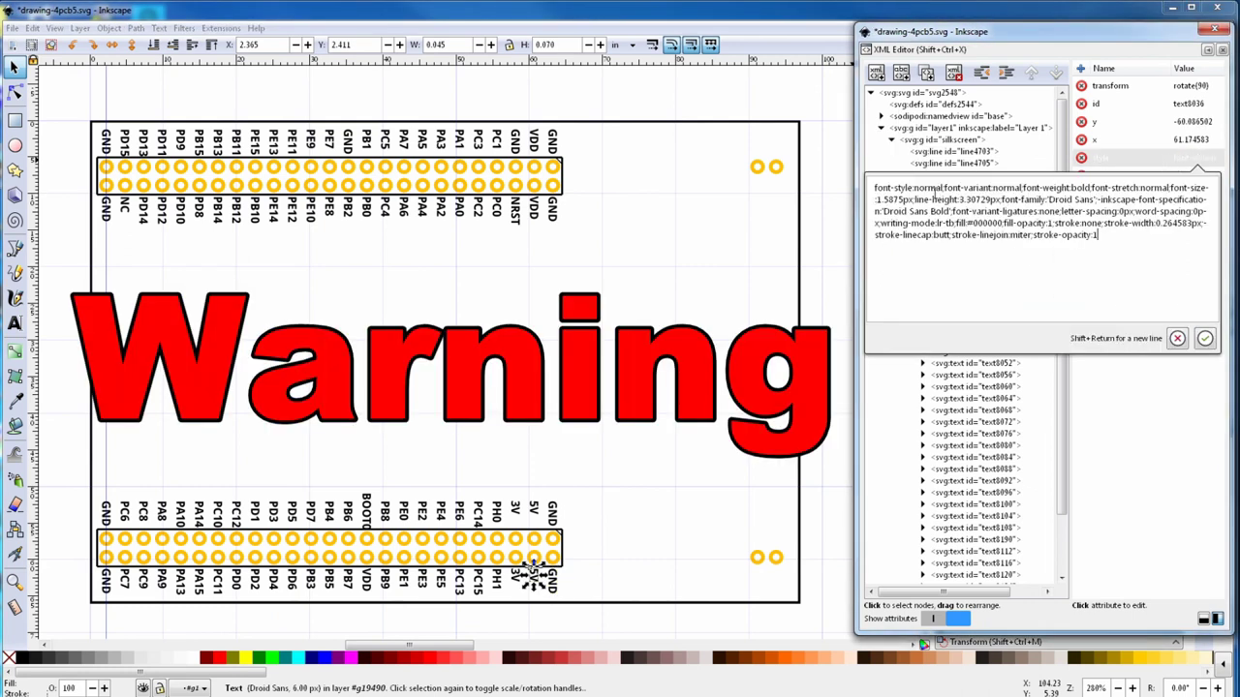
left_click(903, 200)
key("Delete")
key("Delete")
key("Delete")
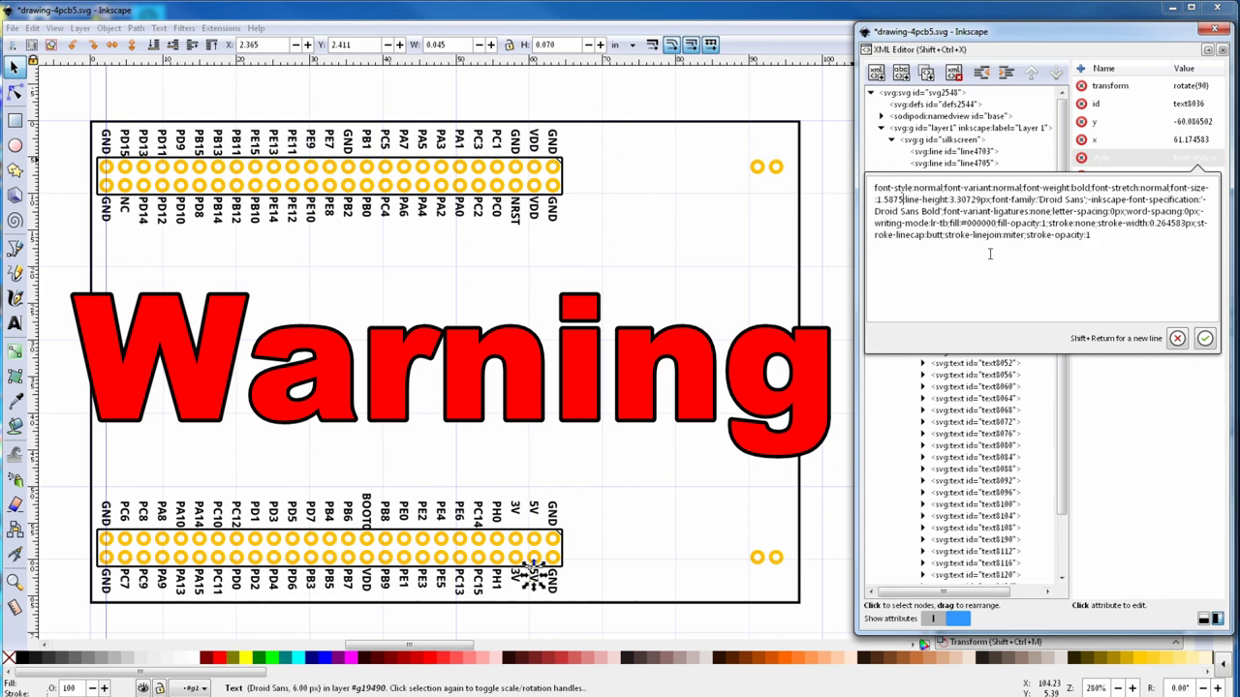
left_click(1206, 338)
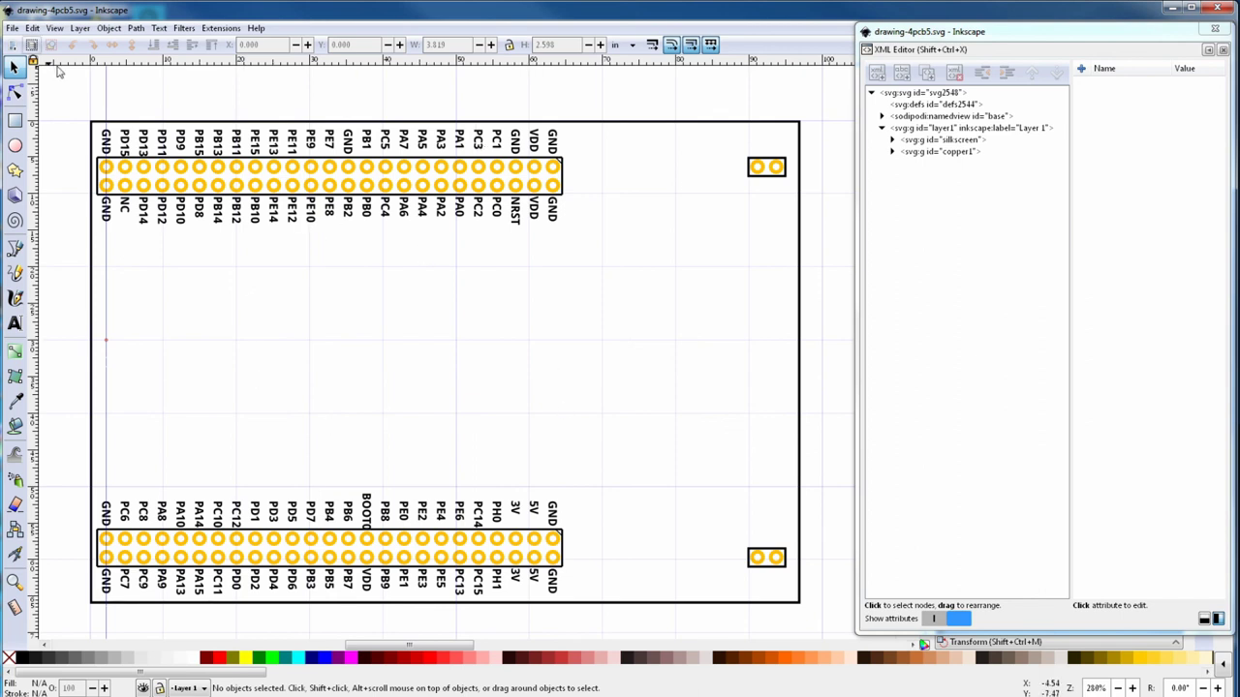
Step: Save the drawing under a new name as Plain SVG
left_click(12, 28)
left_click(30, 142)
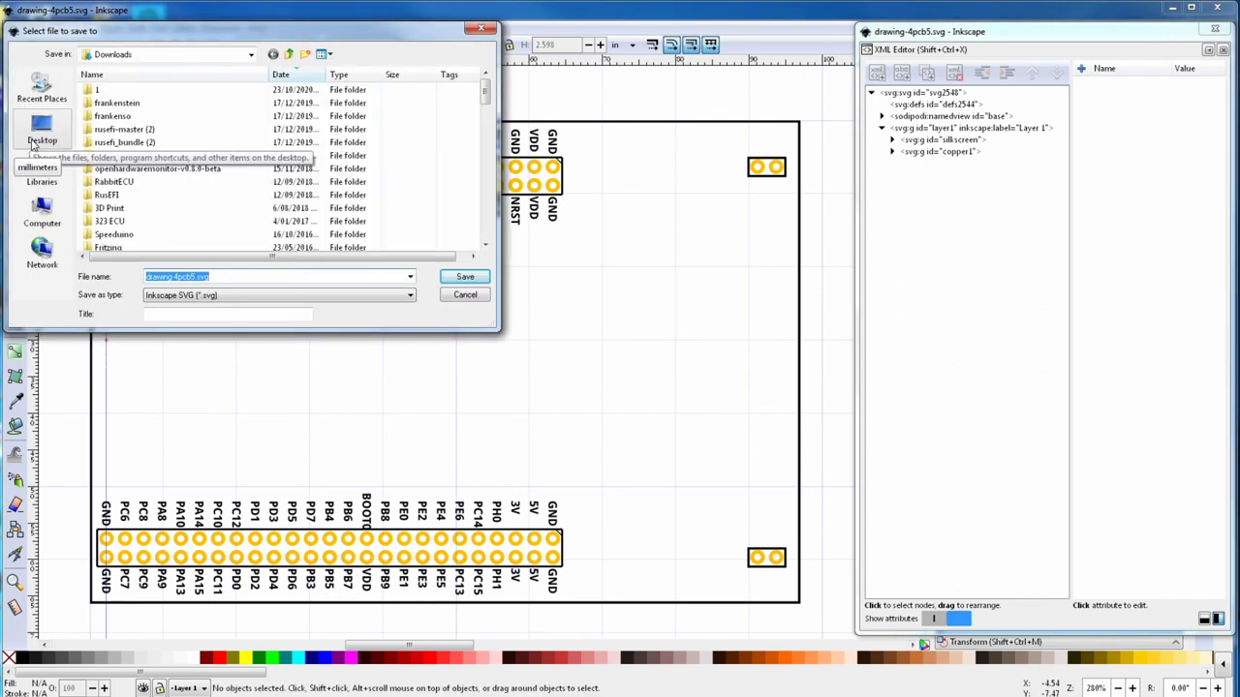
left_click(403, 299)
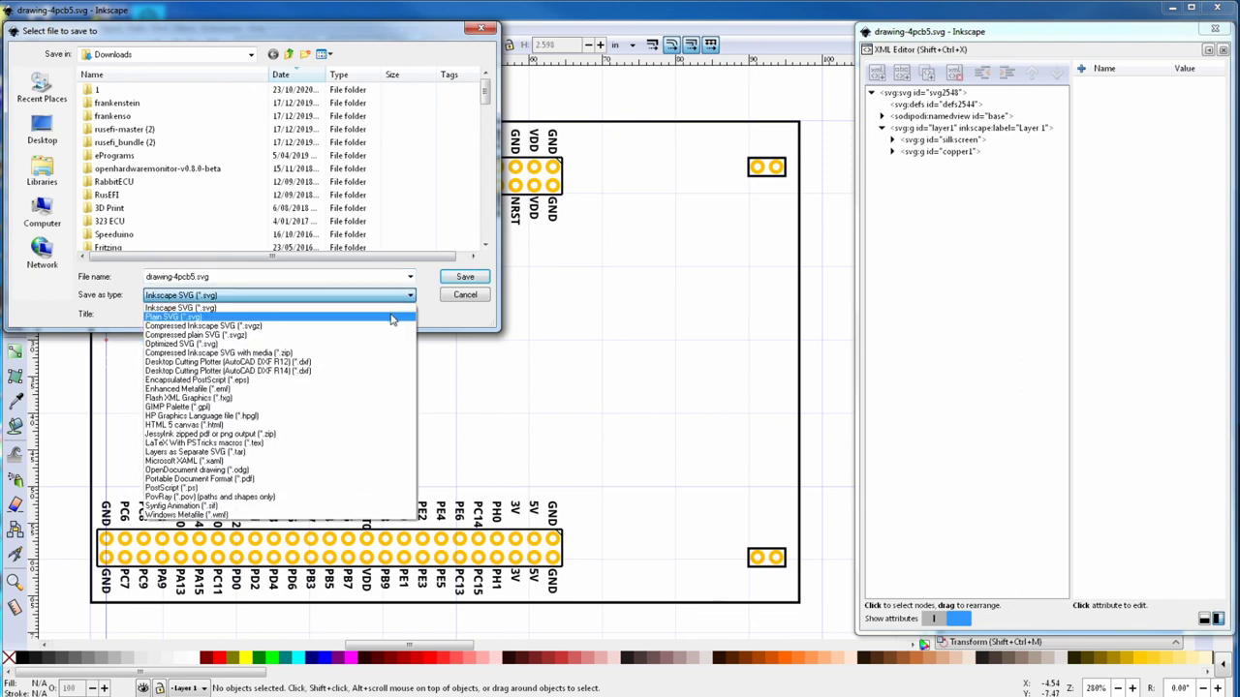
left_click(174, 316)
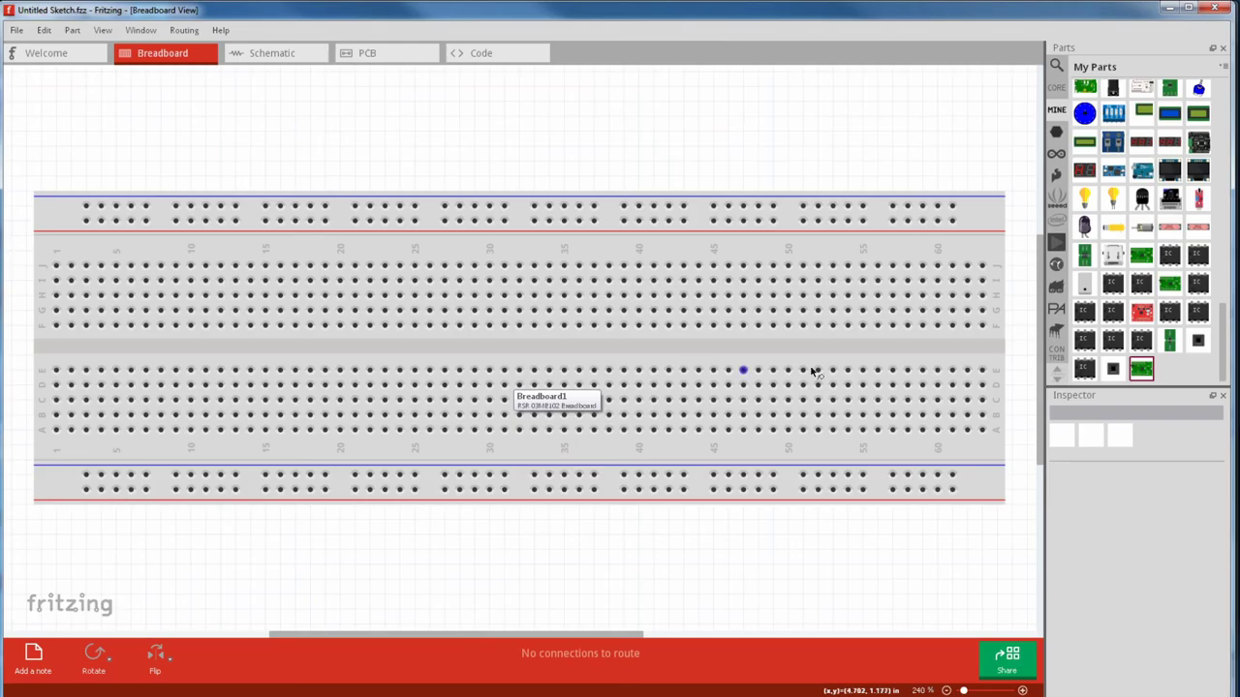
Step: Load drawing-4pcb5.svg as the PCB view image of the custom part in the Parts Editor
right_click(1142, 369)
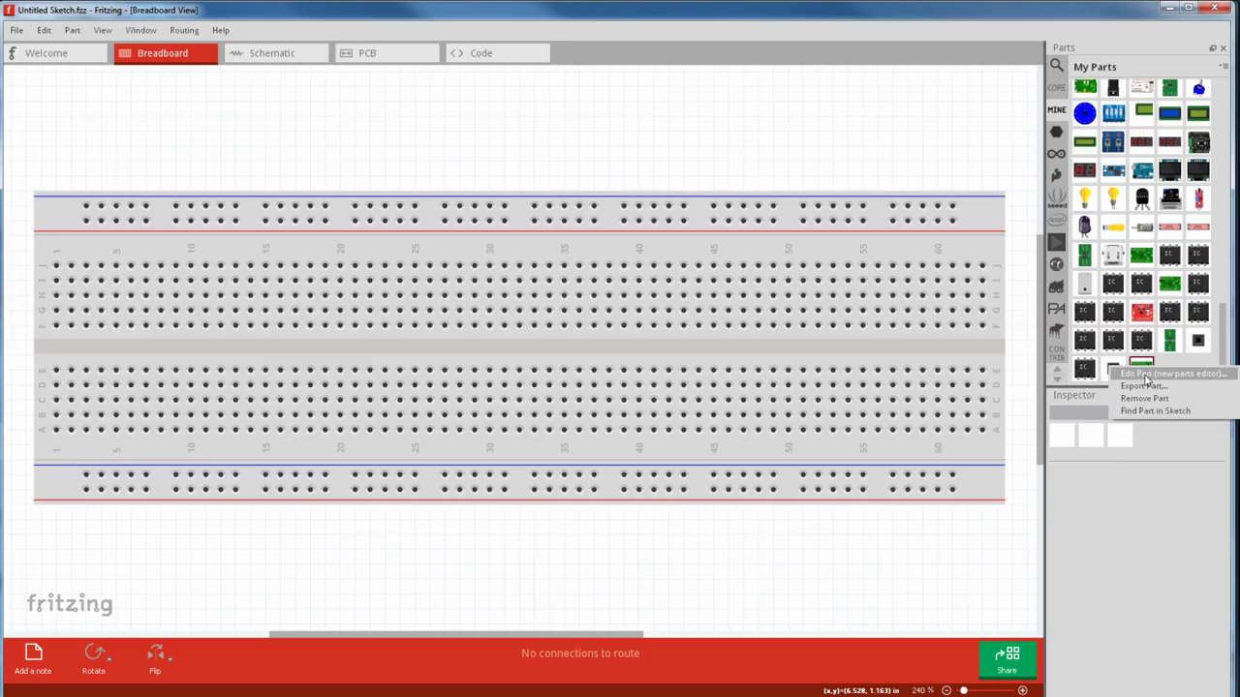
left_click(1144, 373)
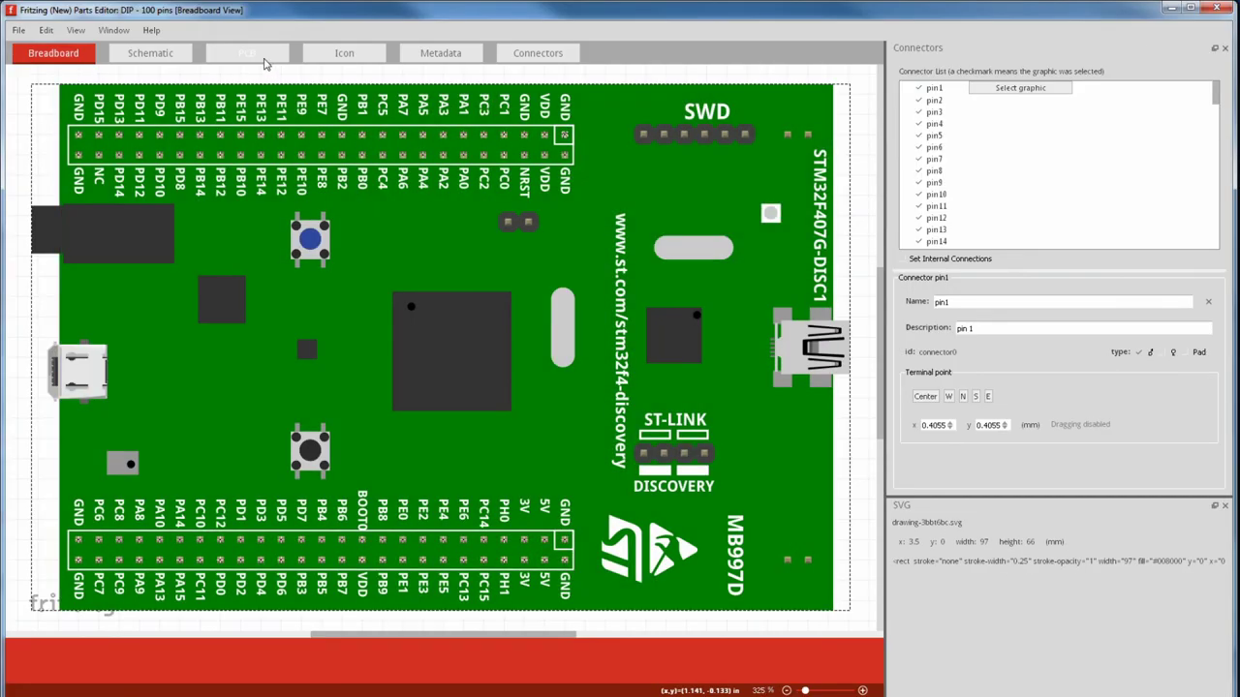
left_click(258, 56)
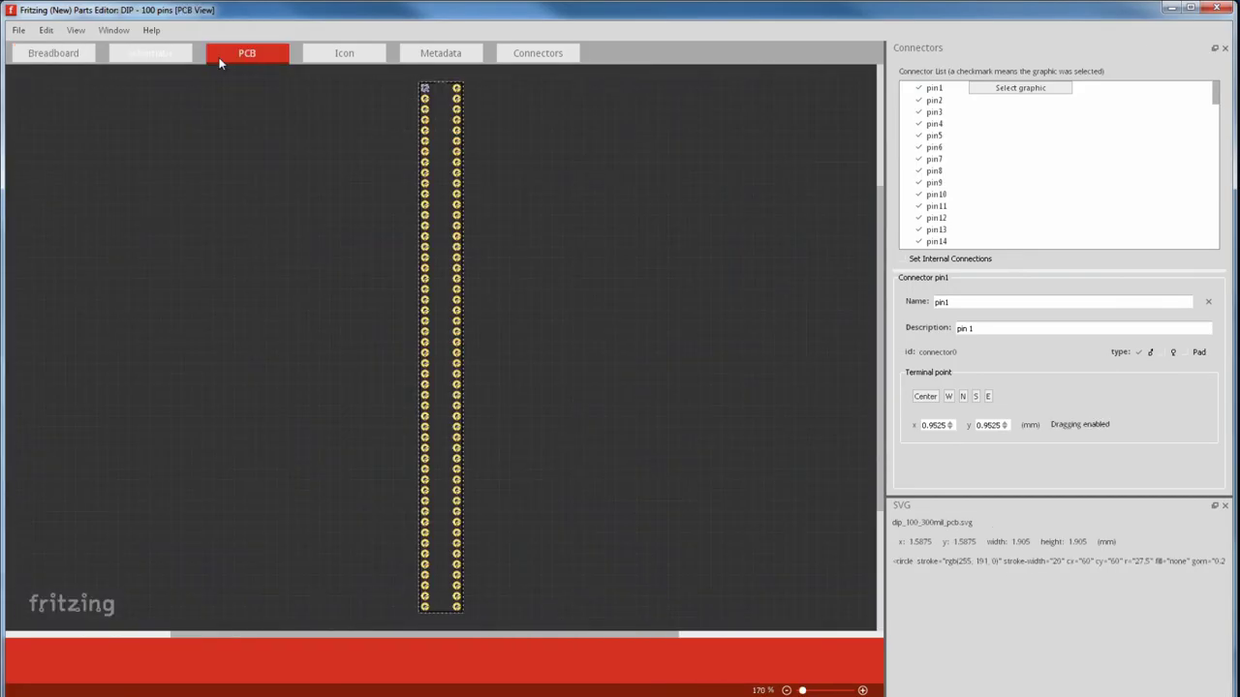
left_click(18, 30)
left_click(26, 49)
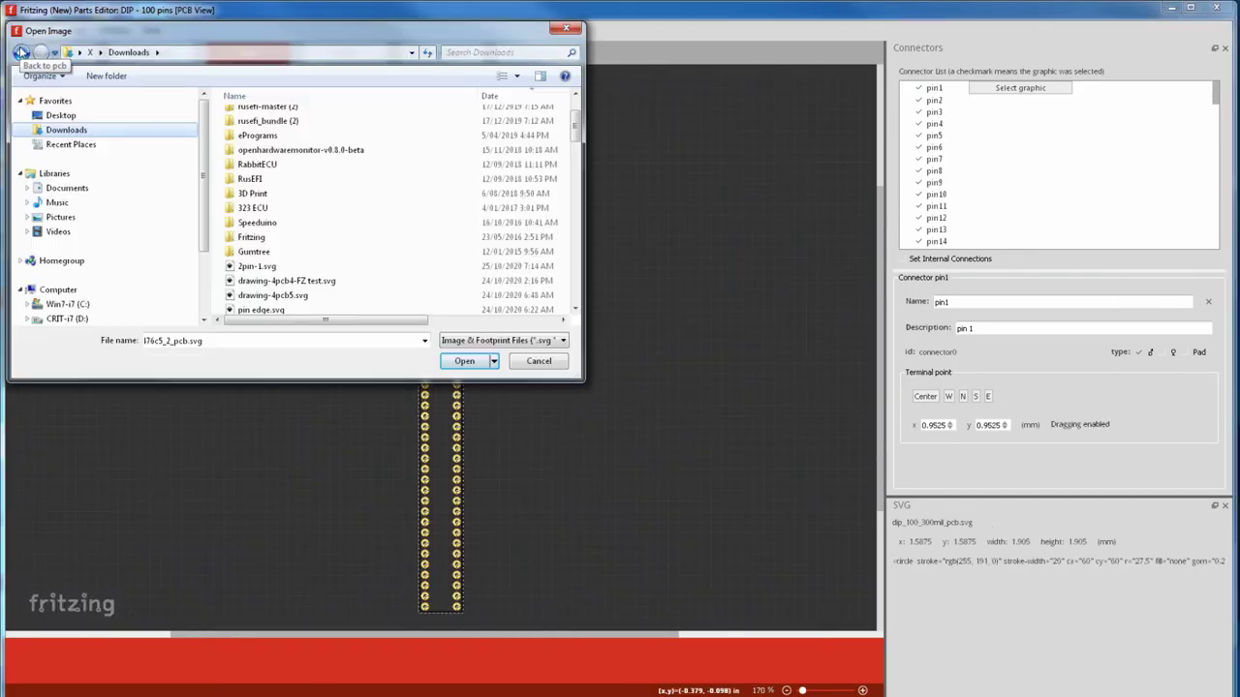
left_click(273, 294)
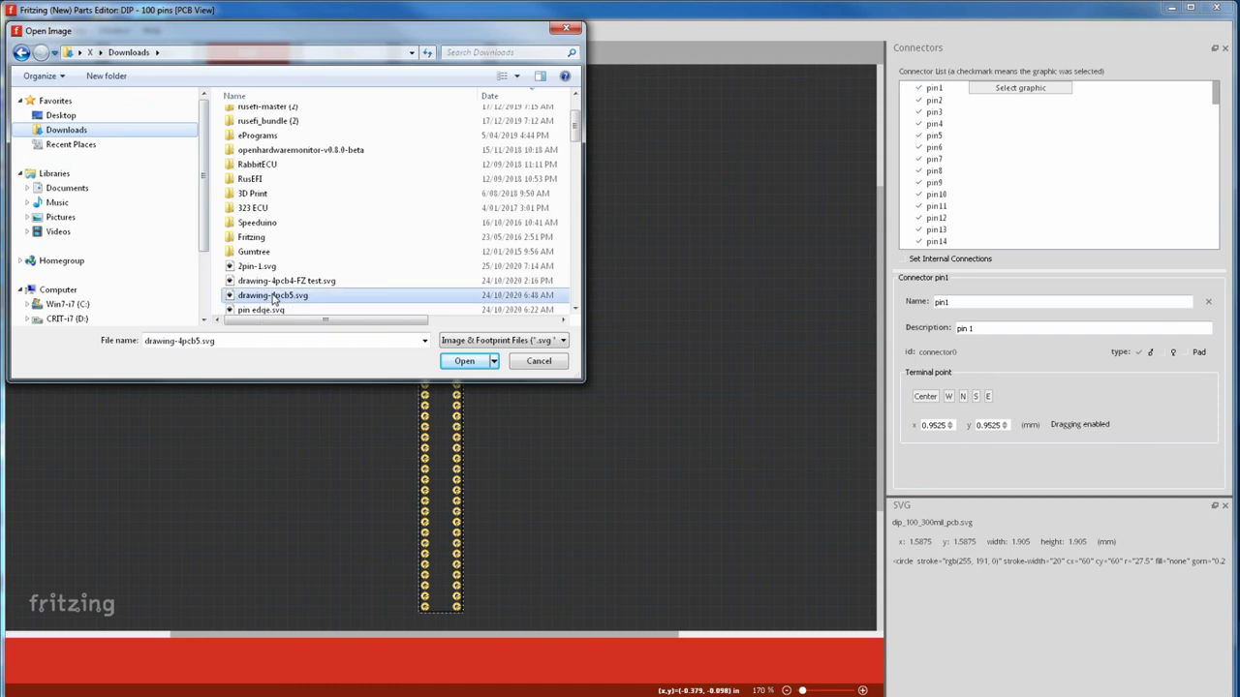
left_click(464, 360)
left_click(713, 370)
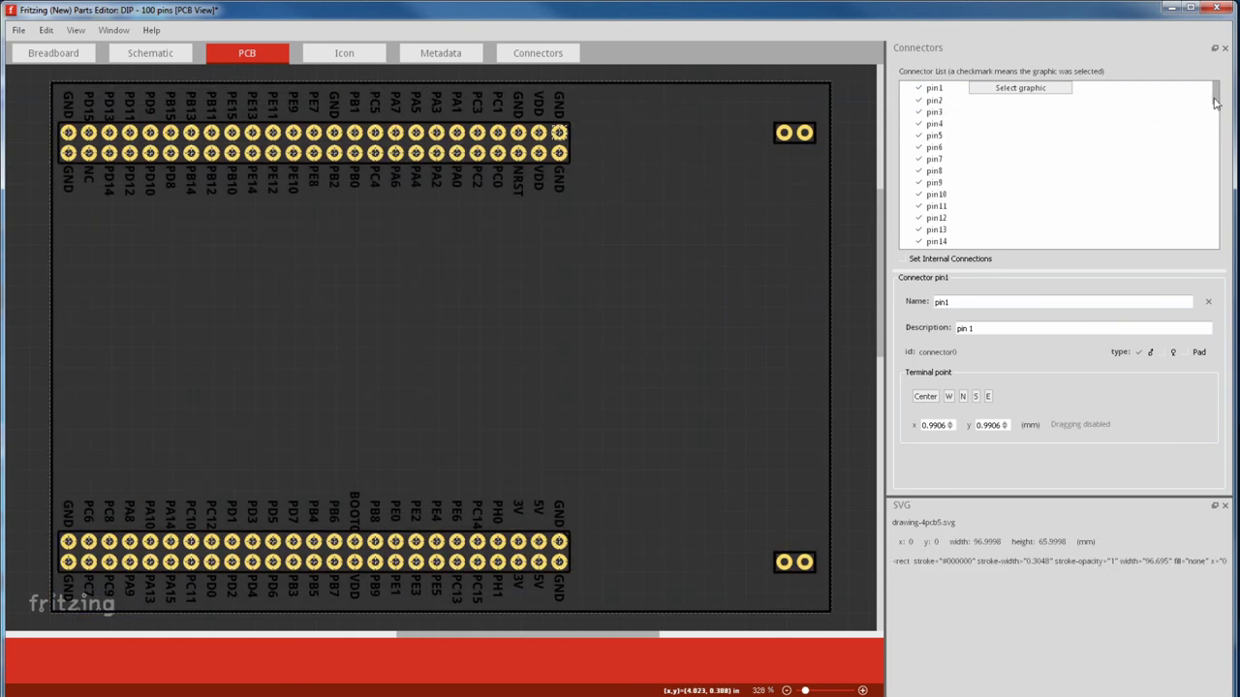
scroll(1034, 237, "down", 20)
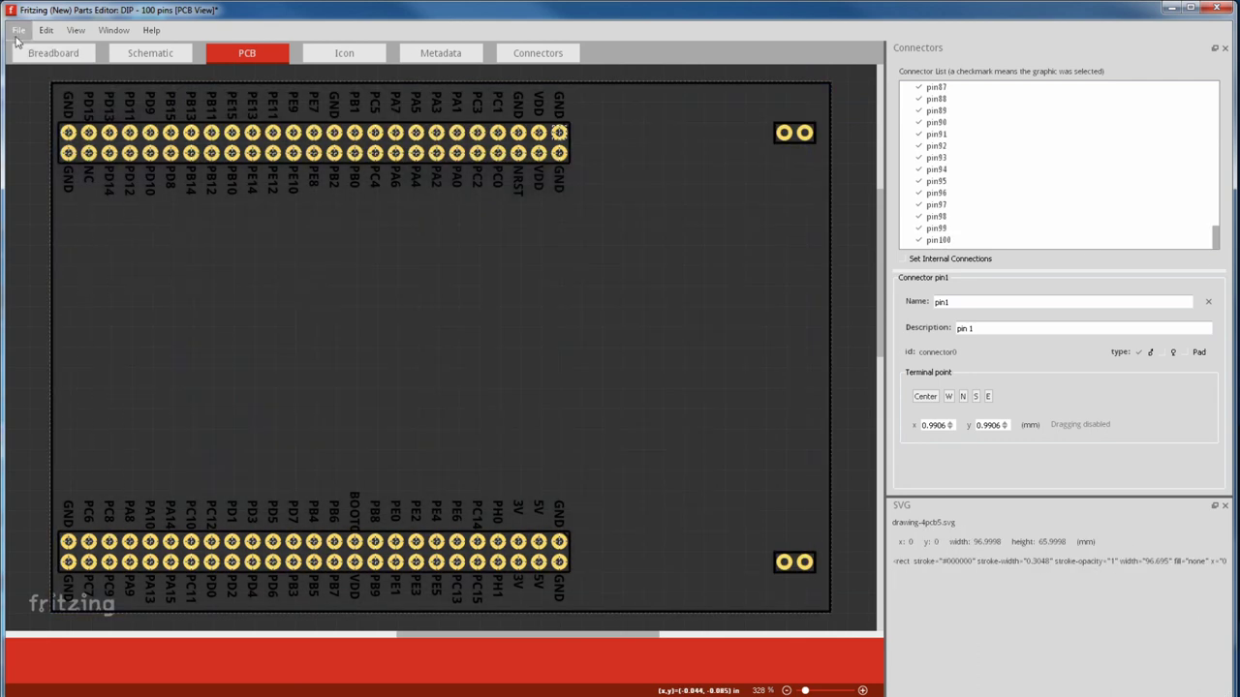
Step: Save the part, close the Parts Editor, and place the part at the PCB's top-left
left_click(18, 31)
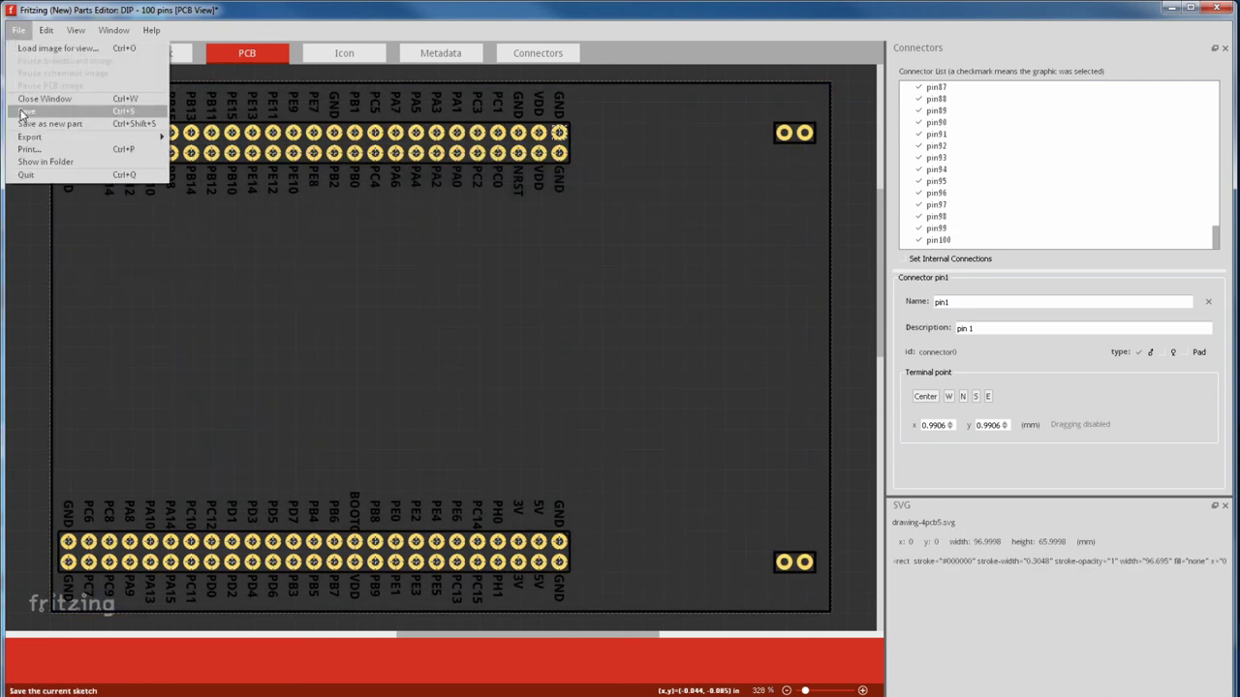
left_click(26, 112)
left_click(736, 385)
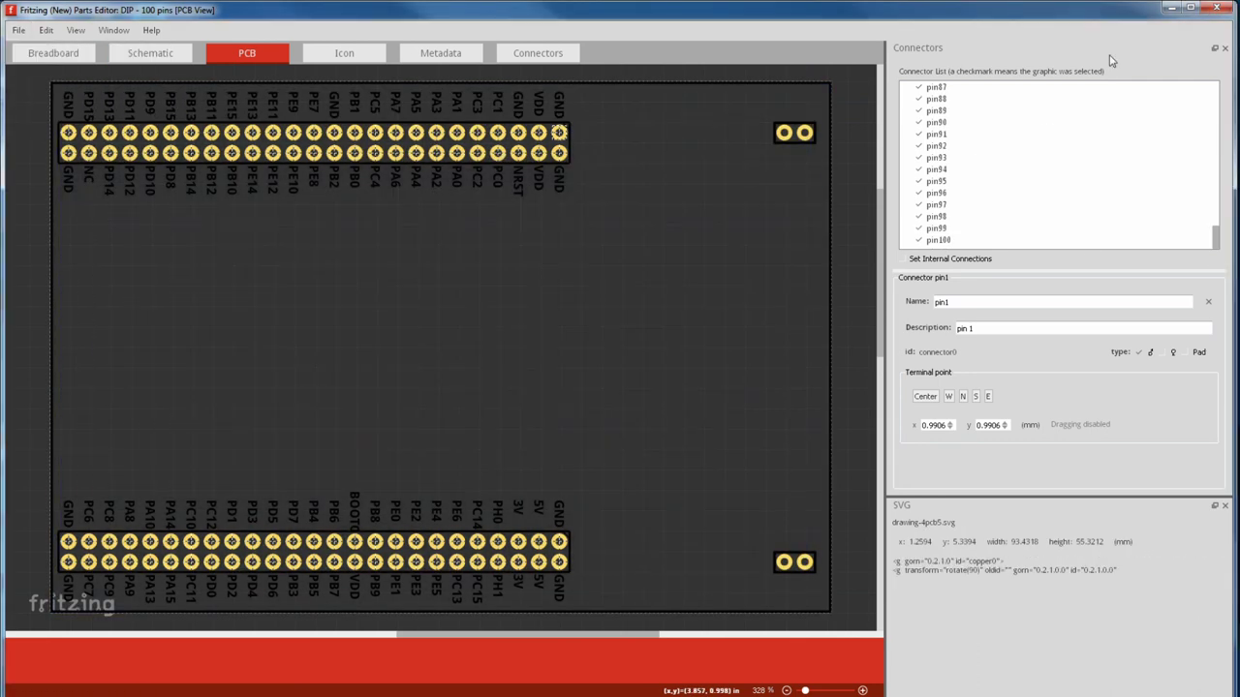
left_click(1216, 8)
left_click(397, 53)
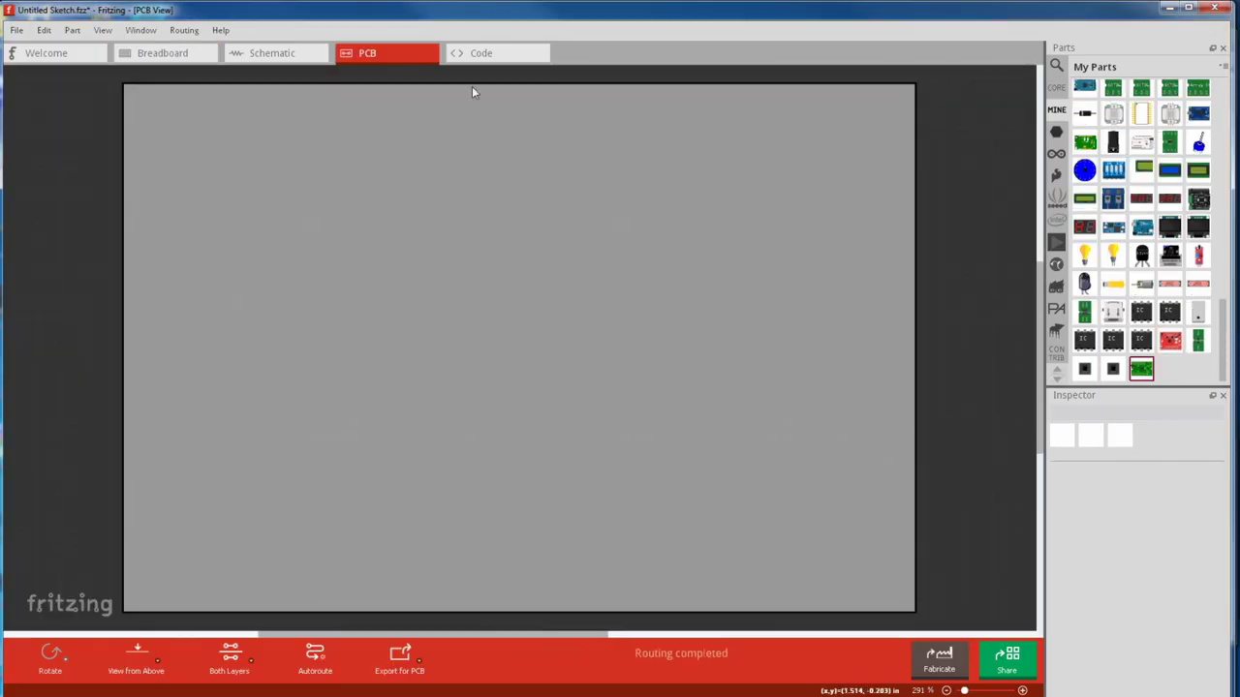
mouse_move(1141, 369)
left_mouse_down()
mouse_move(710, 219)
mouse_move(253, 158)
mouse_move(539, 513)
left_mouse_up()
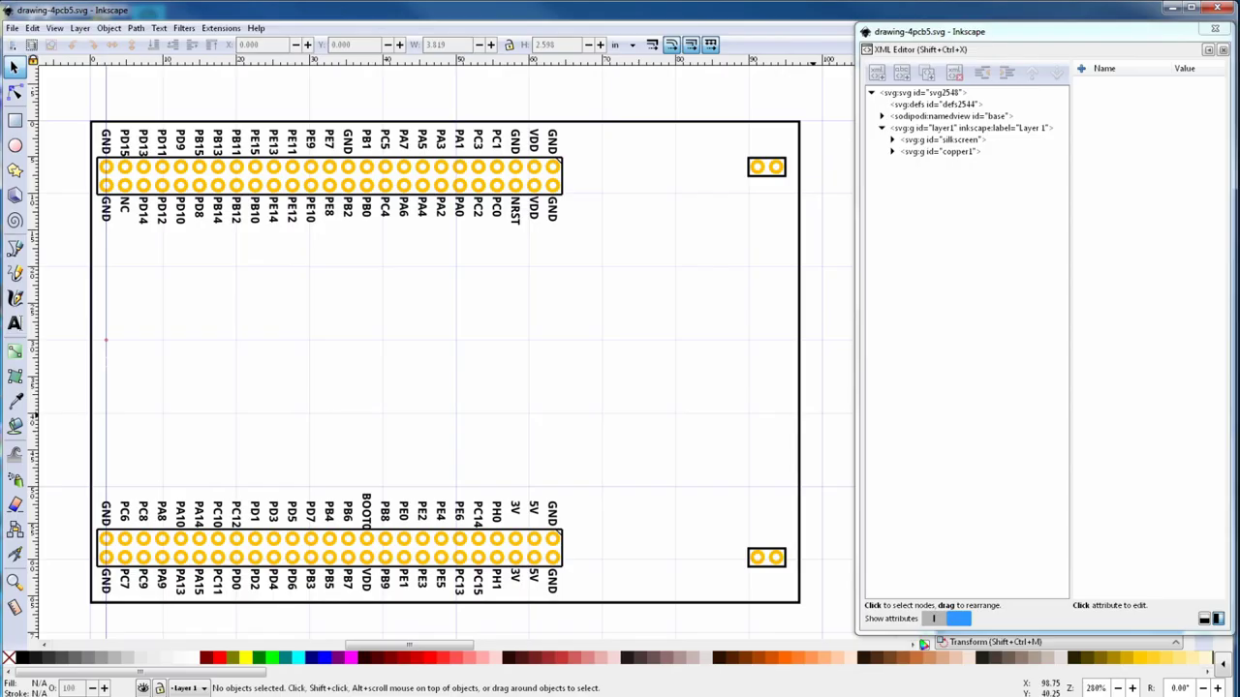